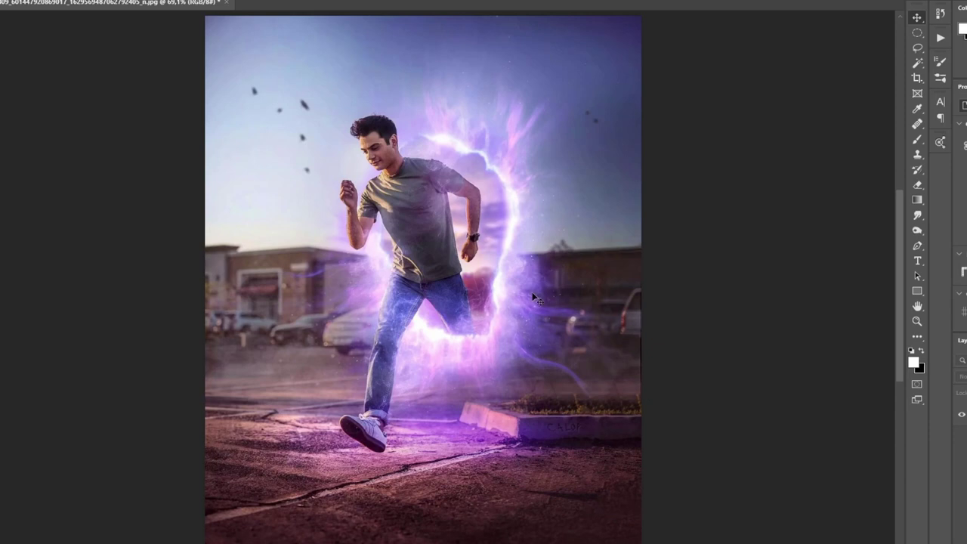
Create a new empty layer above the portal scene for painting
scroll(478, 272, "down", 1)
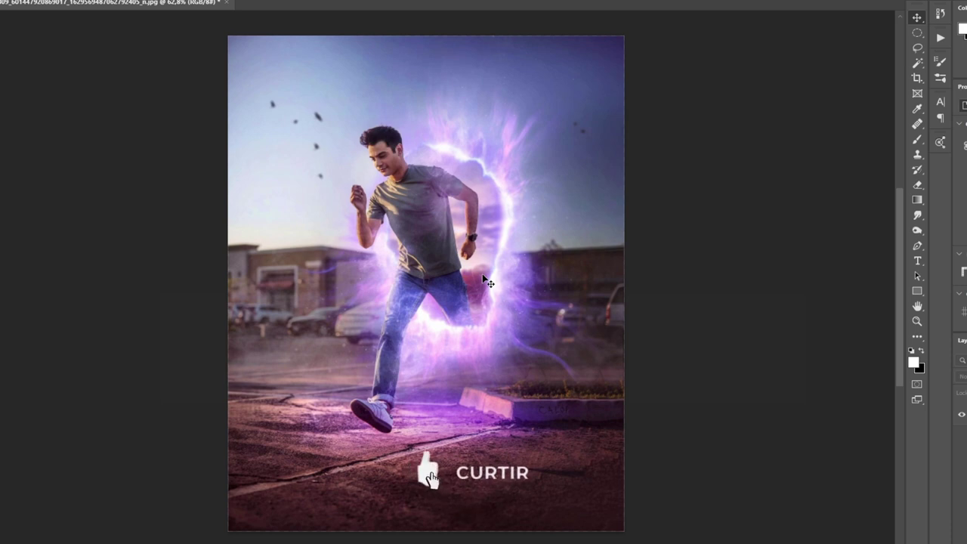
scroll(446, 269, "up", 2)
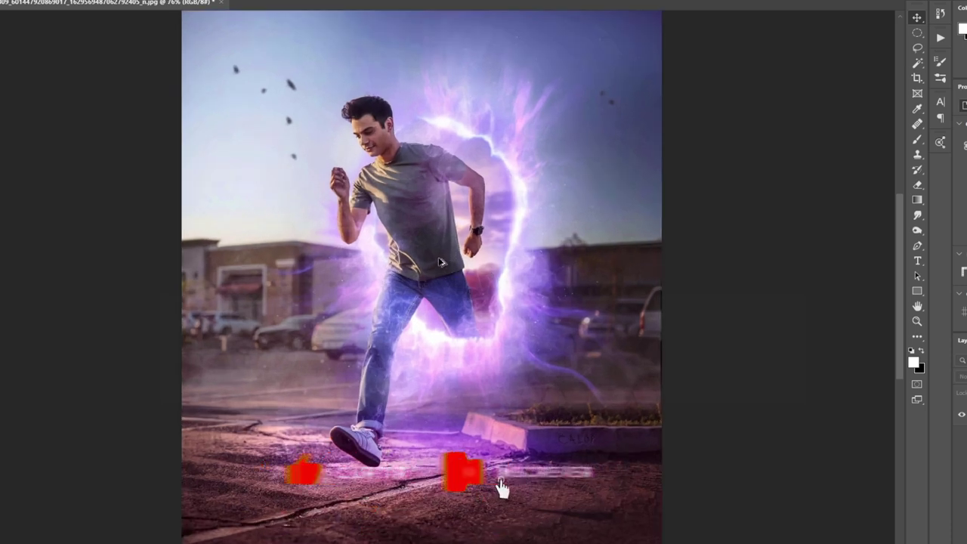
scroll(442, 263, "down", 2)
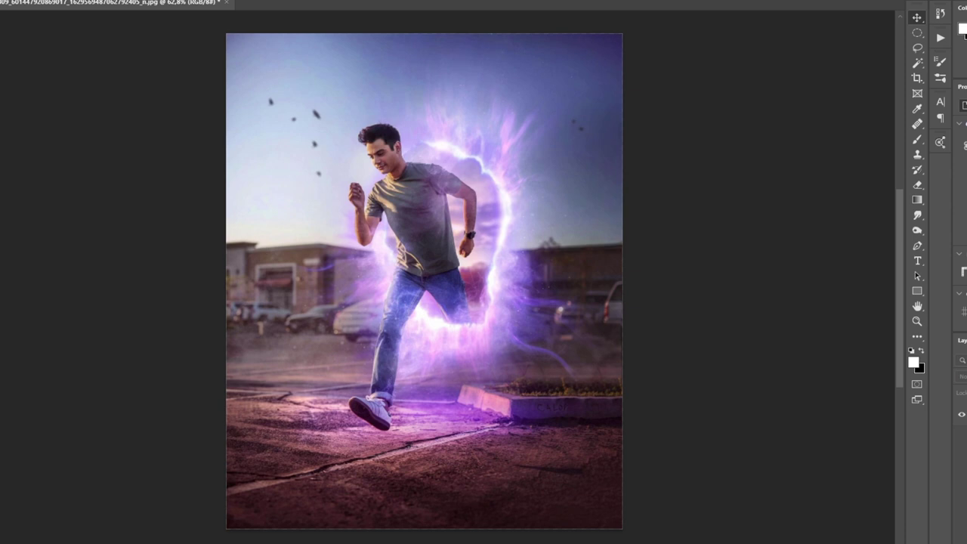
key("ctrl+j")
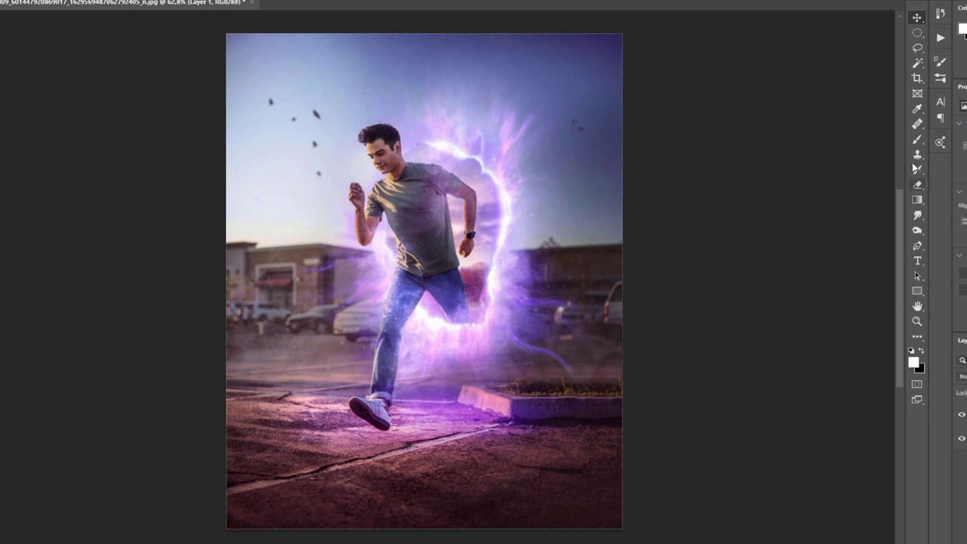
left_click(917, 139)
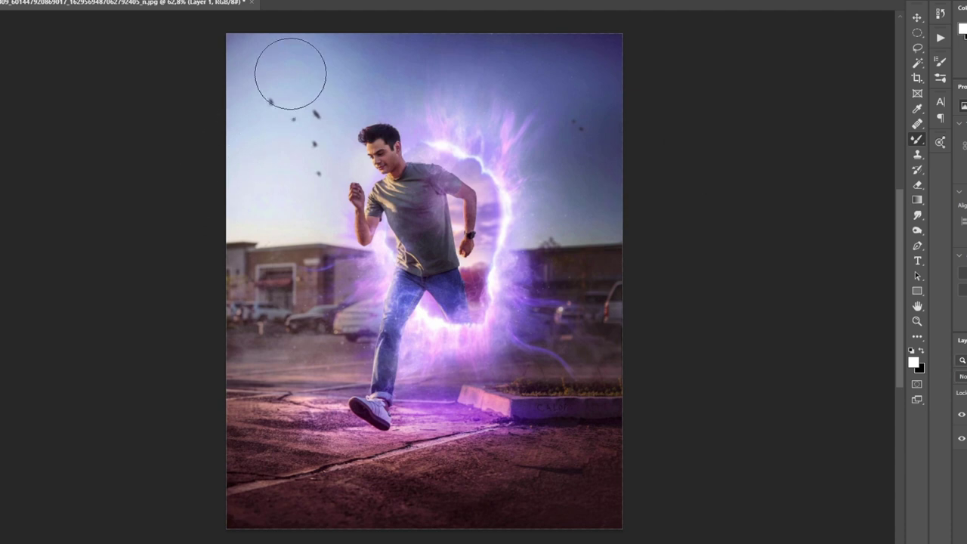
Paint dark purple tones over the sky above and right of the portal
key("bracketright")
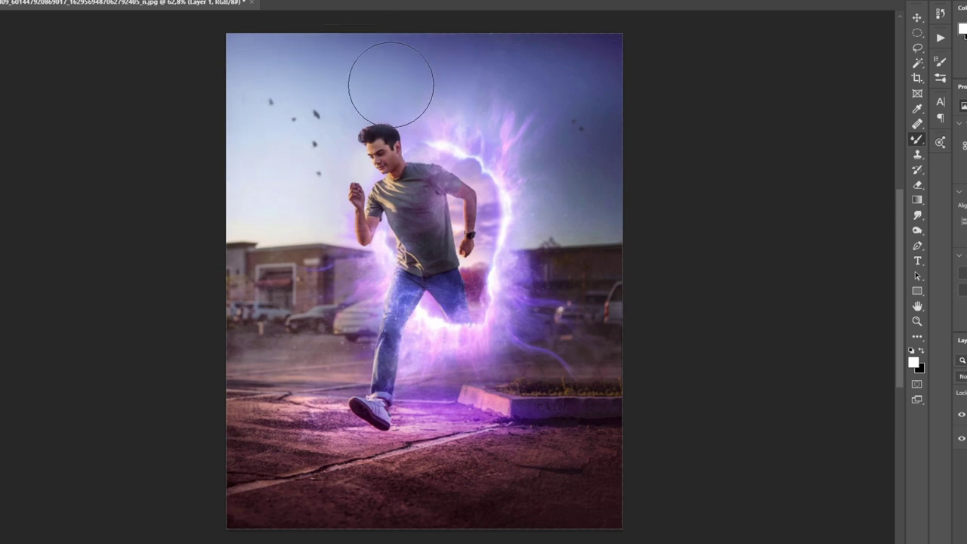
key("bracketleft")
key("bracketleft")
key("bracketleft")
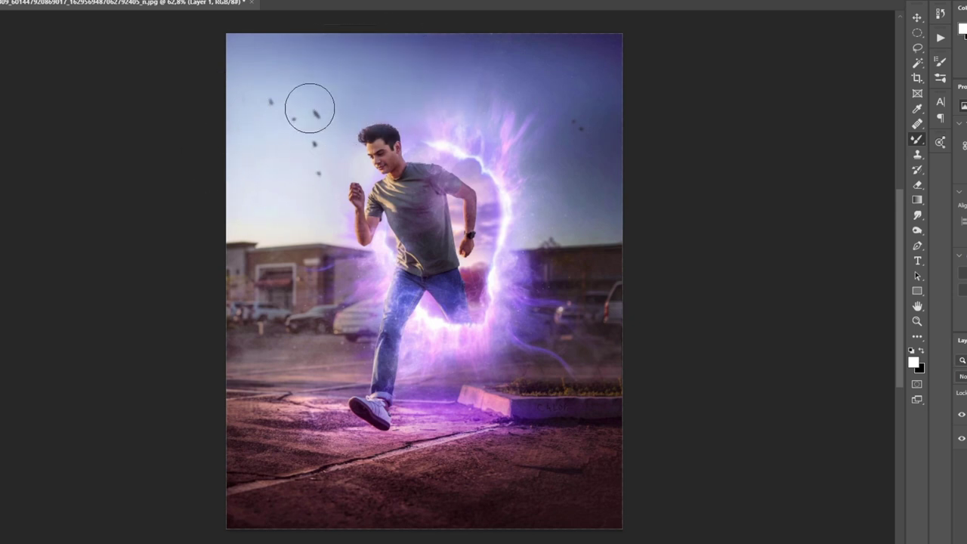
key("bracketright")
key("bracketright")
key("bracketright")
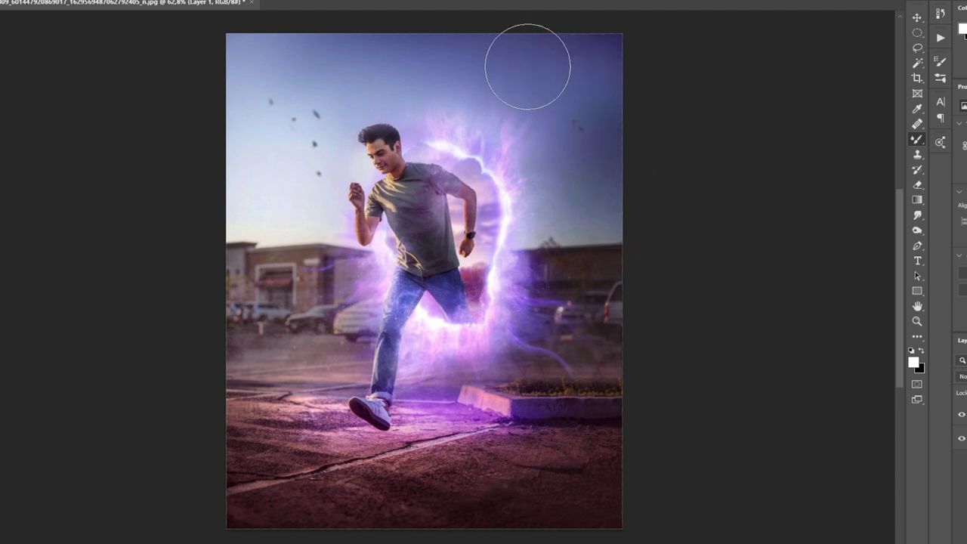
mouse_move(527, 65)
left_mouse_down()
mouse_move(561, 176)
mouse_move(607, 199)
mouse_move(587, 116)
mouse_move(492, 47)
mouse_move(605, 39)
mouse_move(600, 173)
left_mouse_up()
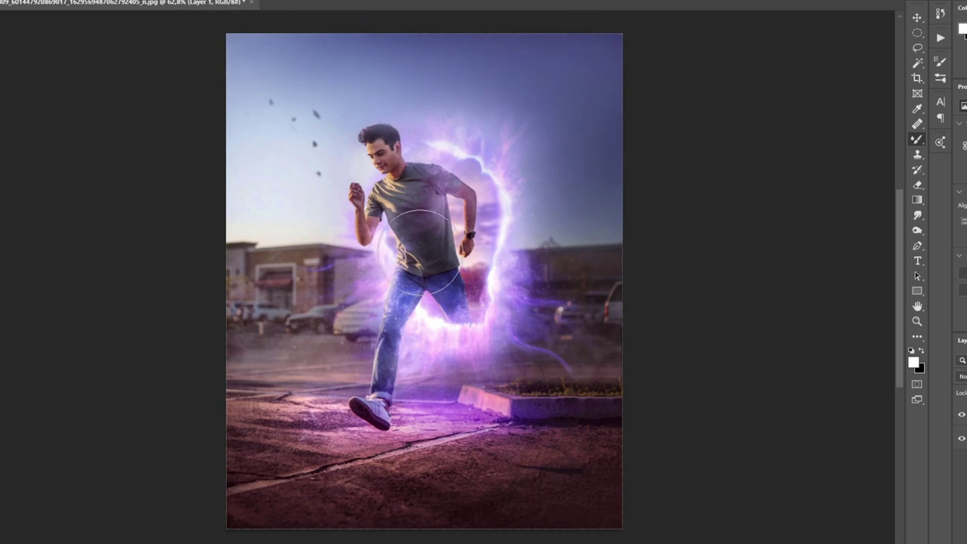
key("v")
scroll(542, 209, "down", 3)
scroll(504, 215, "up", 1)
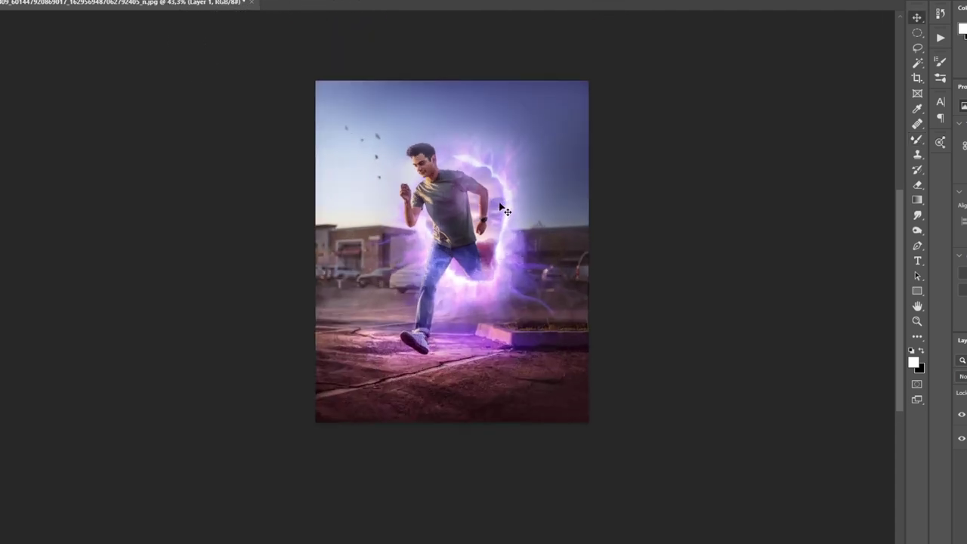
key("b")
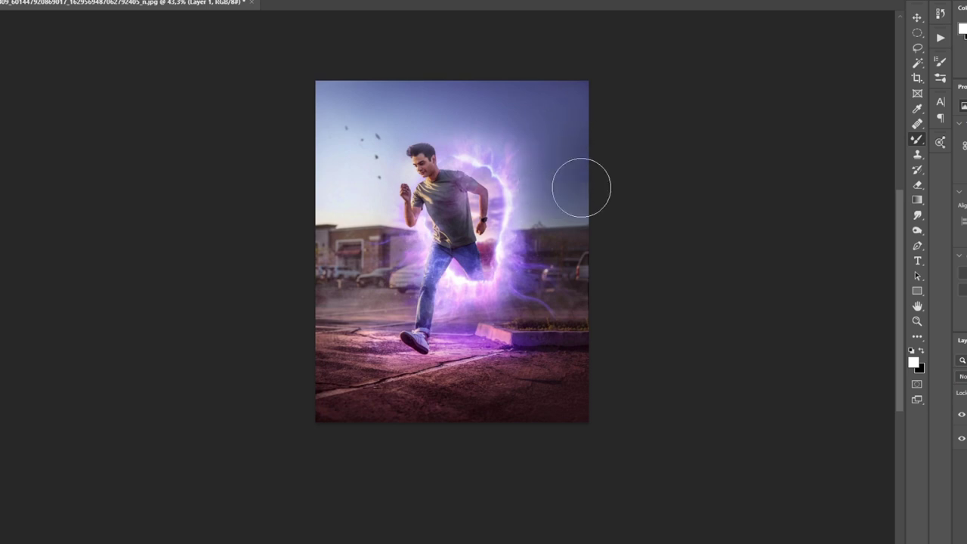
key("v")
scroll(623, 305, "up", 2)
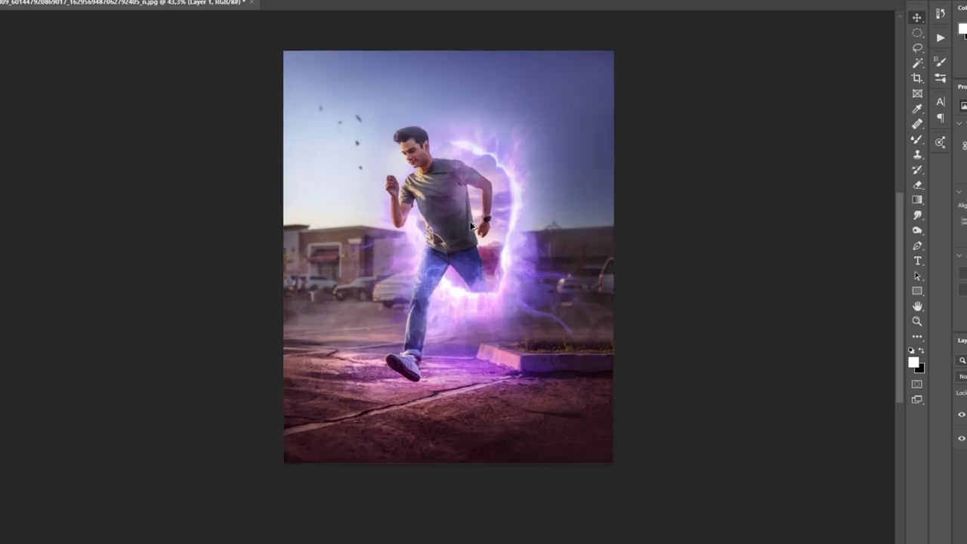
scroll(529, 257, "up", 2)
scroll(478, 224, "down", 2)
scroll(477, 224, "up", 1)
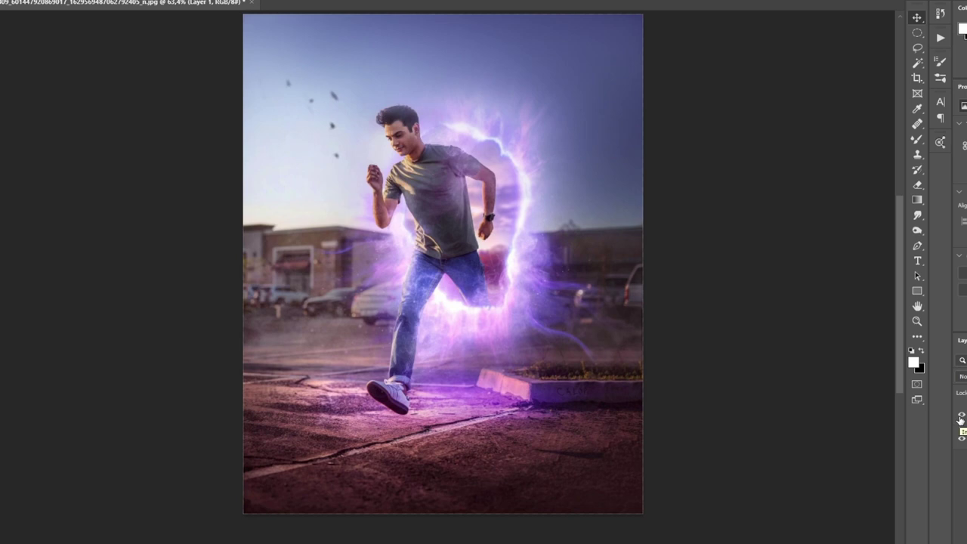
left_click(961, 421)
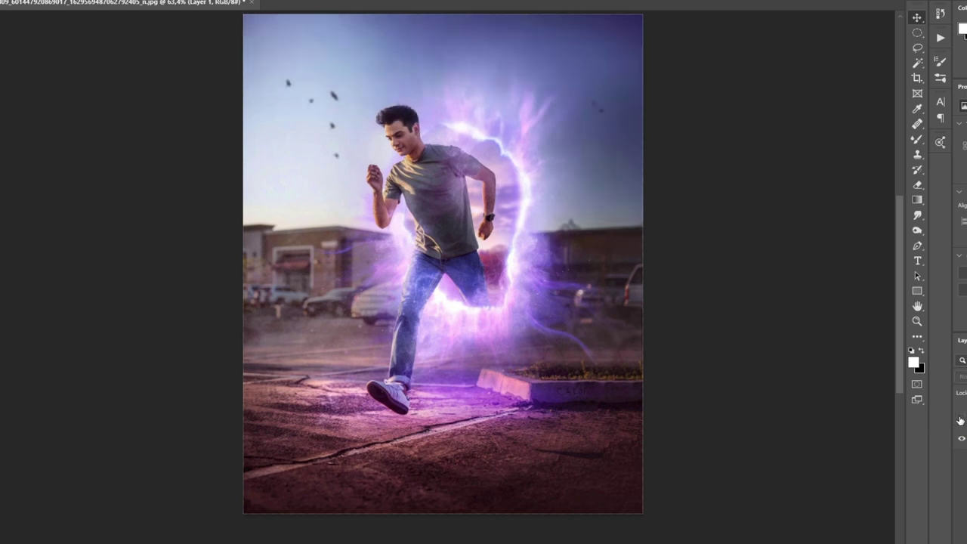
left_click(961, 420)
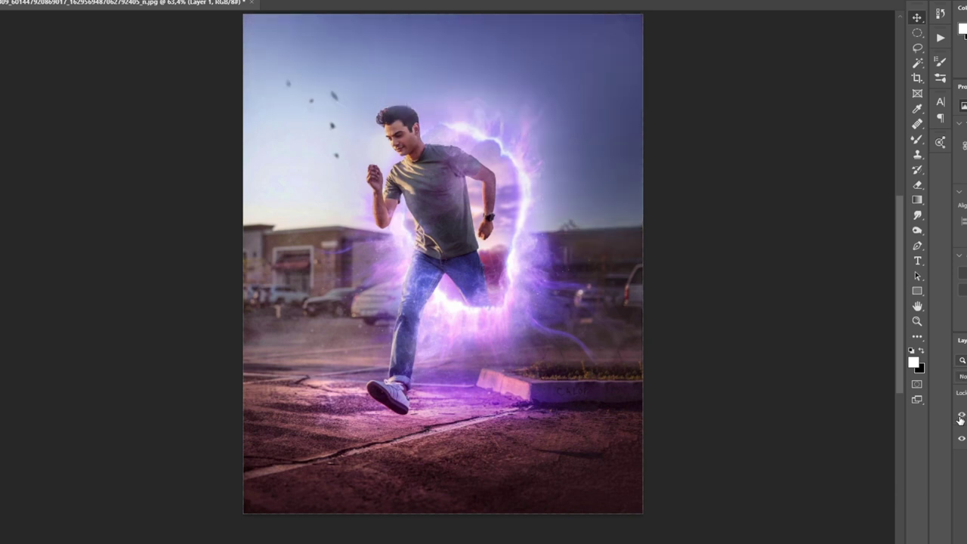
left_click(961, 420)
left_click(962, 421)
left_click(962, 420)
left_click(962, 420)
Mask the darkening off the building right of the portal and the man's hair
key("x")
key("b")
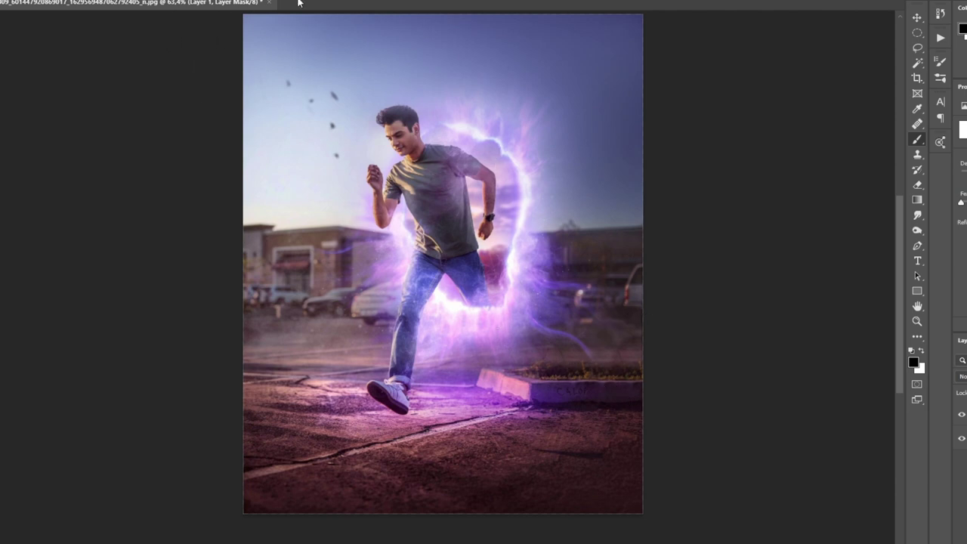
mouse_move(559, 255)
left_mouse_down()
mouse_move(574, 259)
mouse_move(526, 261)
left_mouse_up()
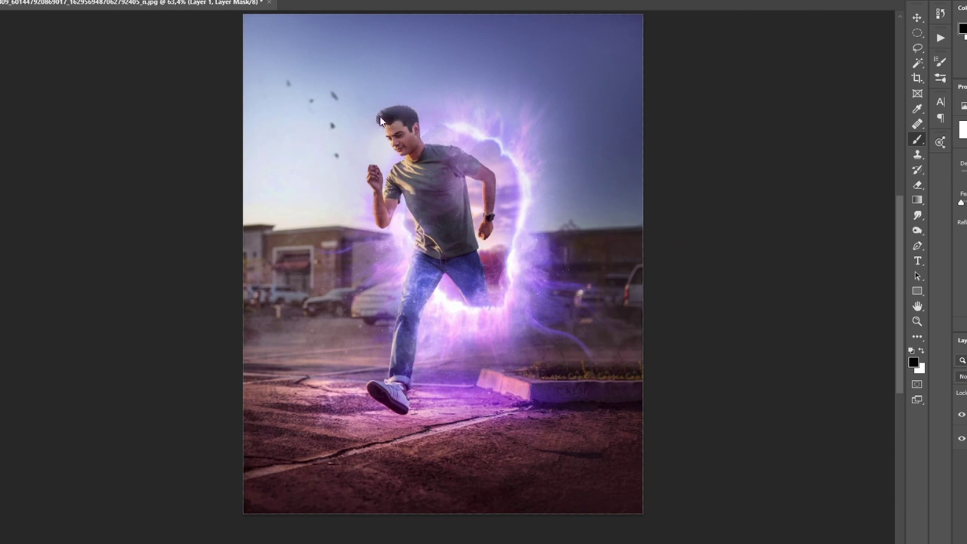
left_click_drag(385, 117, 408, 115)
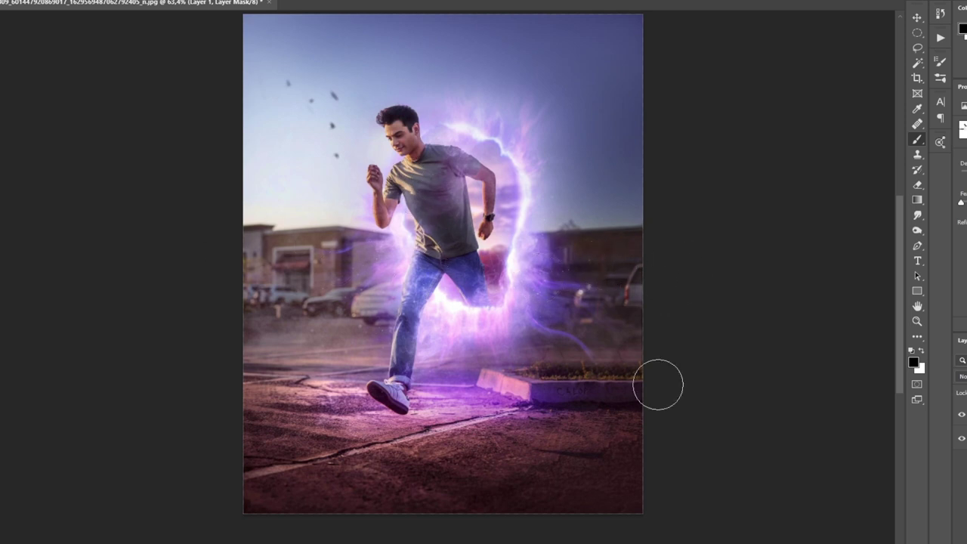
Toggle the darkening layer's visibility to compare the masked result
left_click(962, 414)
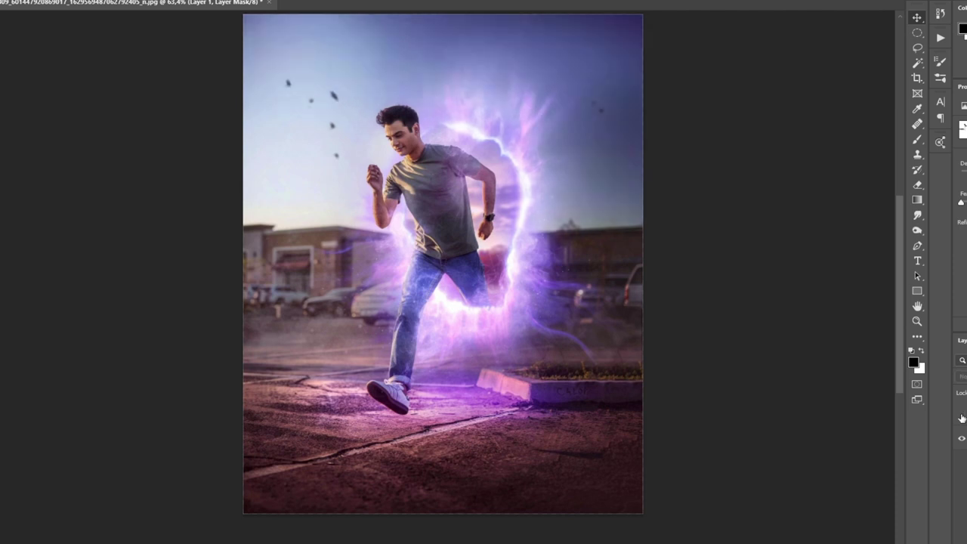
left_click(962, 417)
left_click(961, 416)
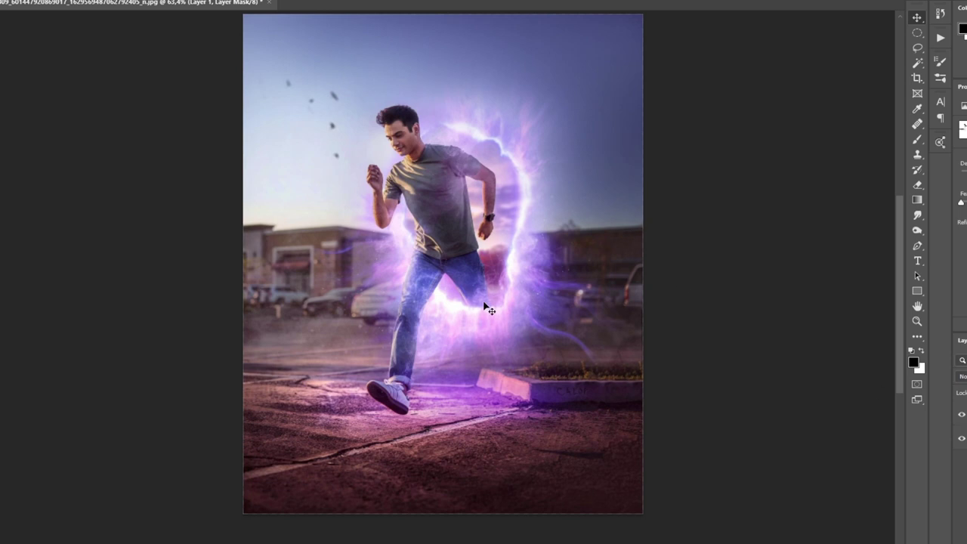
scroll(484, 304, "up", 2)
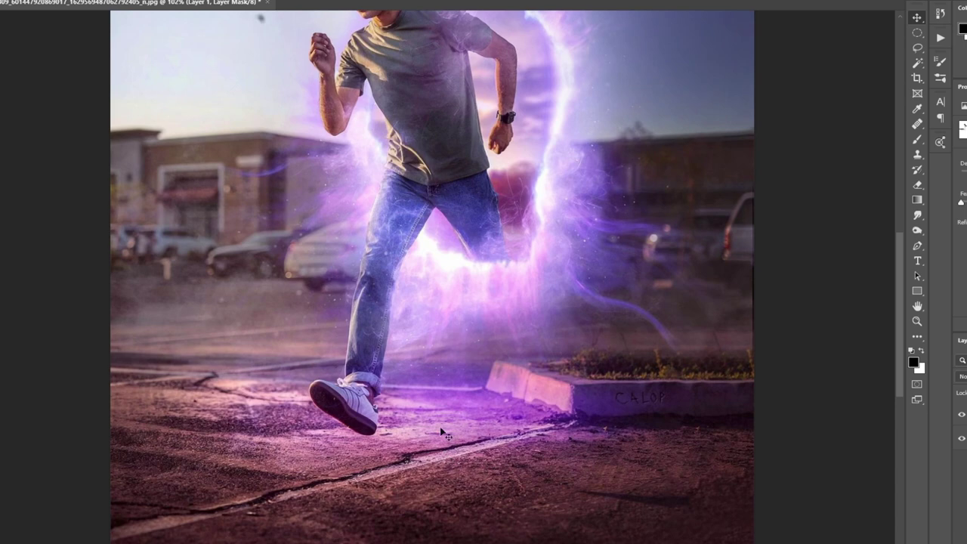
scroll(540, 248, "up", 2)
scroll(536, 216, "up", 2)
scroll(477, 295, "up", 2)
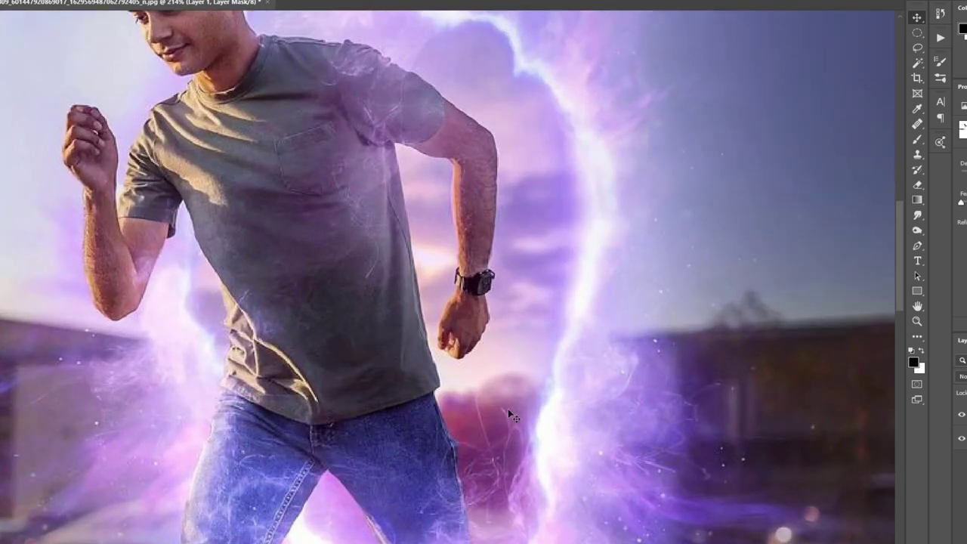
scroll(509, 410, "down", 2)
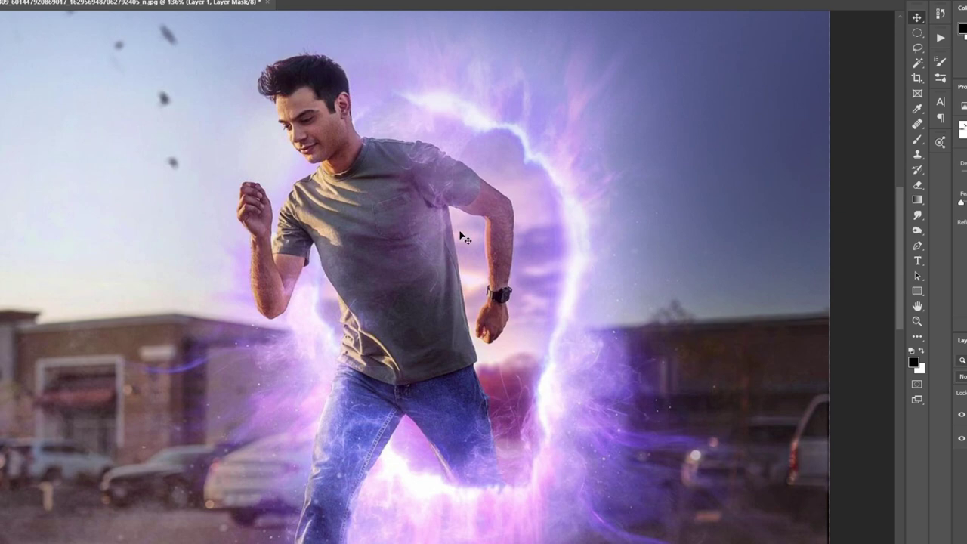
scroll(446, 229, "down", 5)
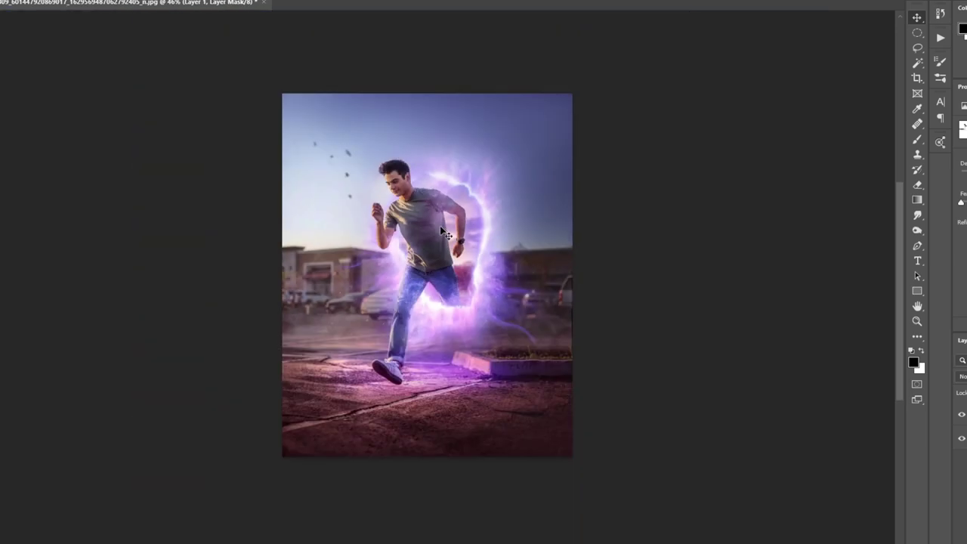
scroll(442, 229, "up", 3)
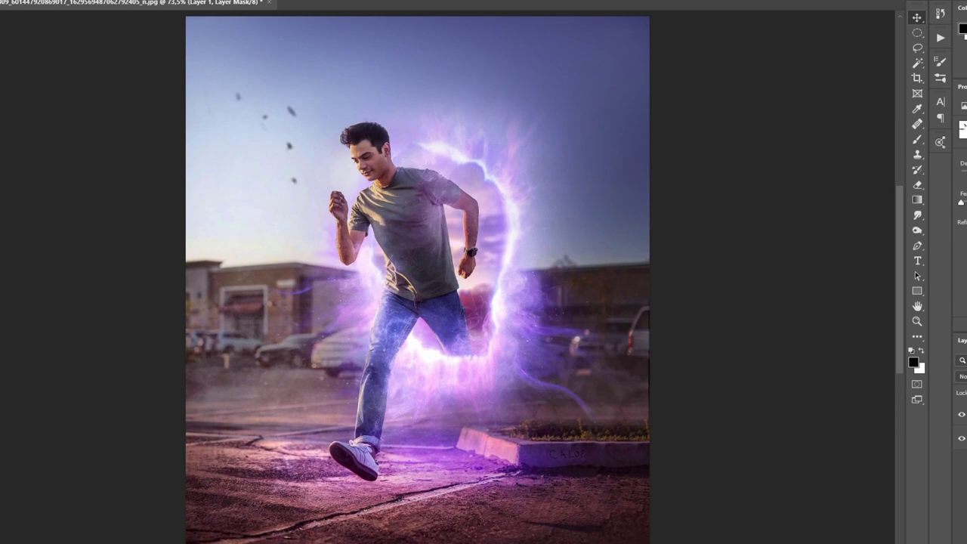
Add a purple Color Fill layer and paint rim glow along the shirt below the armpit
key("Return")
key("ctrl+i")
key("b")
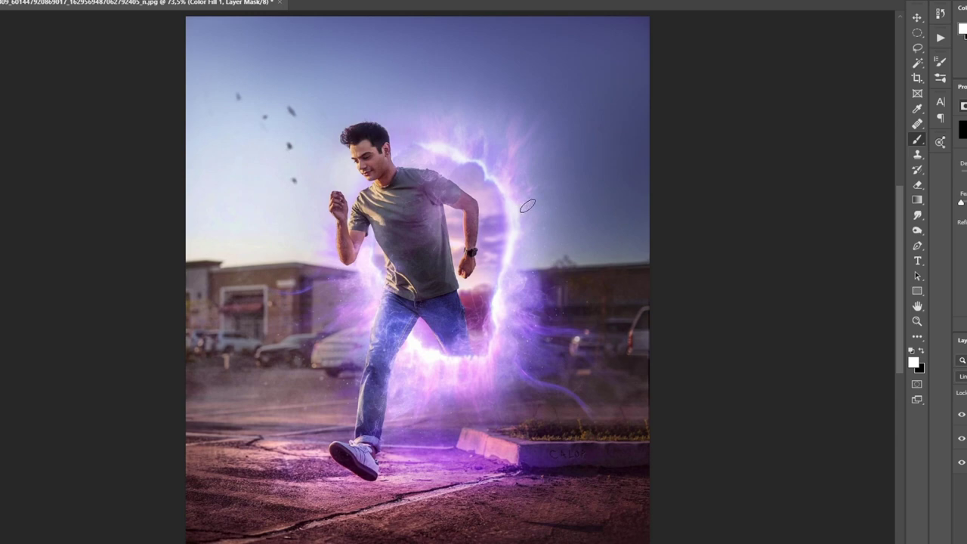
scroll(464, 188, "up", 4)
scroll(421, 256, "up", 1)
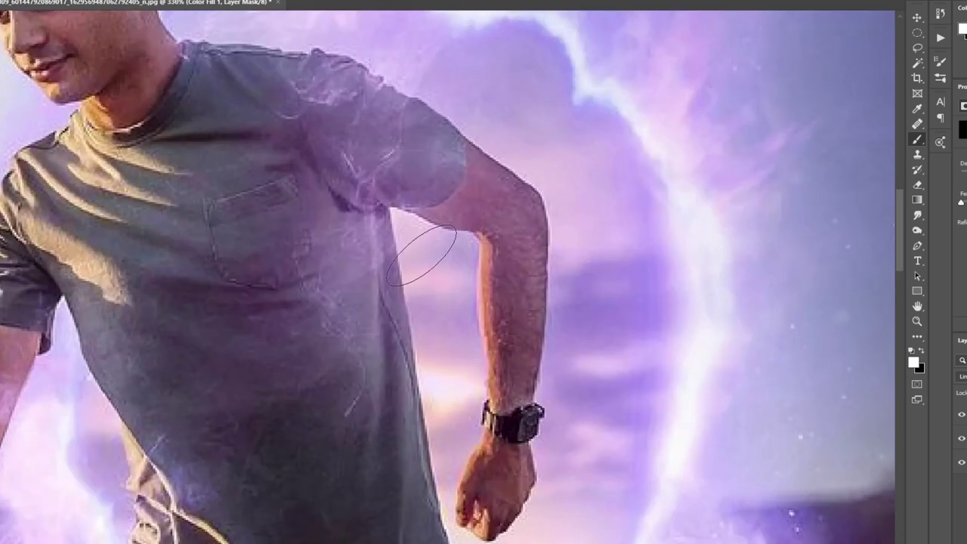
key("bracketleft")
key("bracketleft")
key("bracketleft")
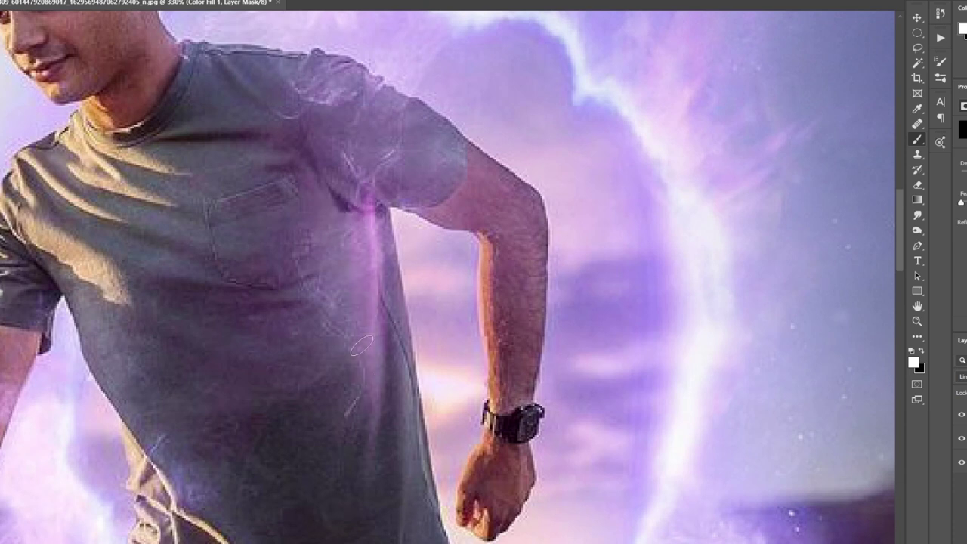
mouse_move(365, 212)
left_mouse_down()
mouse_move(385, 398)
mouse_move(362, 491)
left_mouse_up()
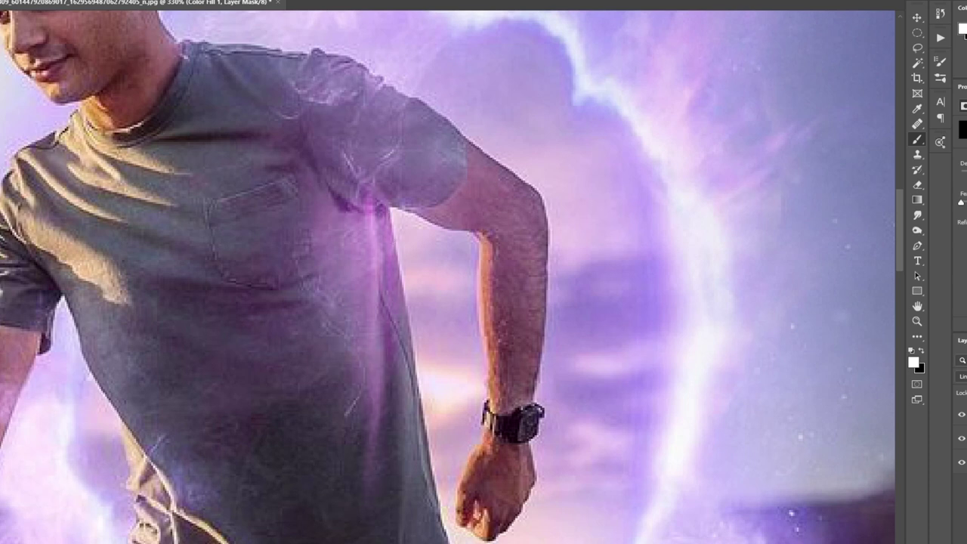
left_click_drag(423, 414, 420, 382)
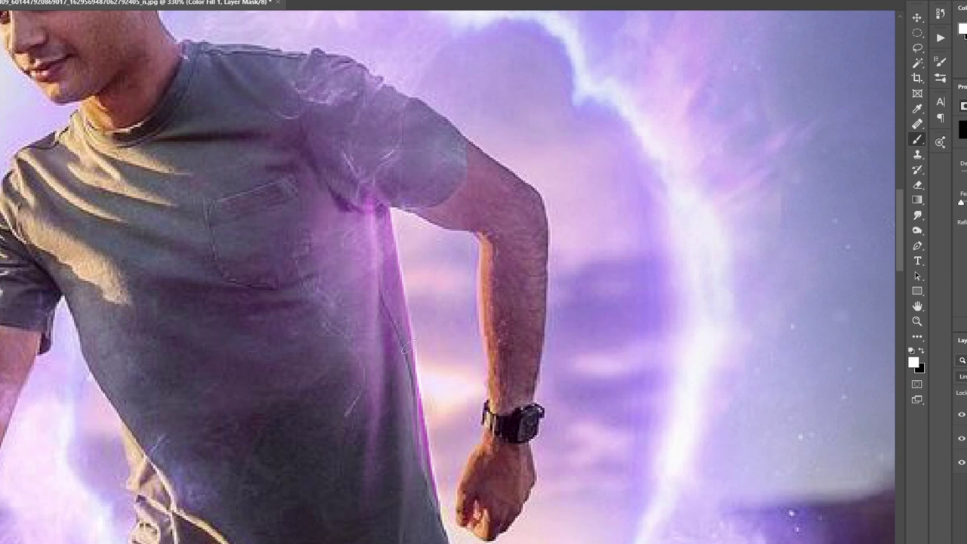
left_click_drag(368, 447, 332, 266)
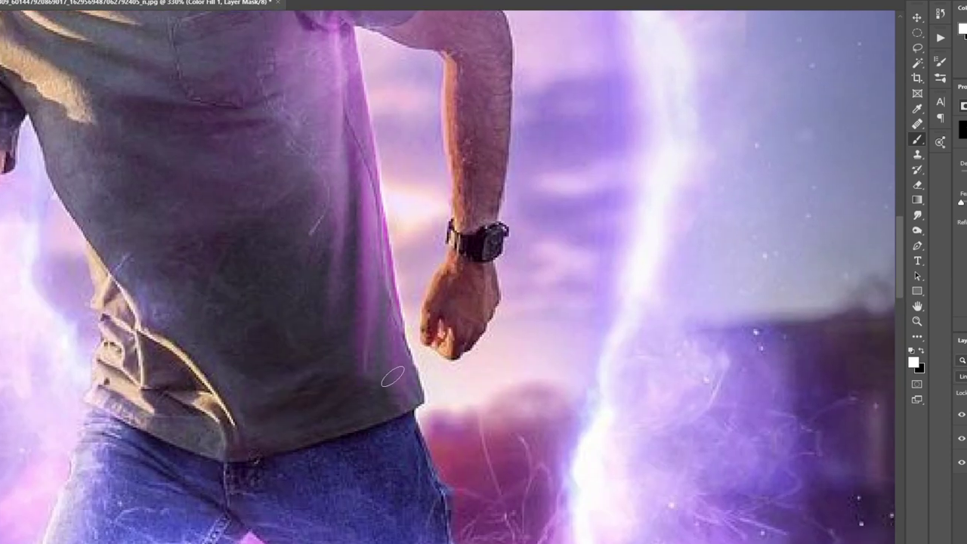
Paint rim glow along the shirt hem and the jeans edge with a smaller white brush
key("x")
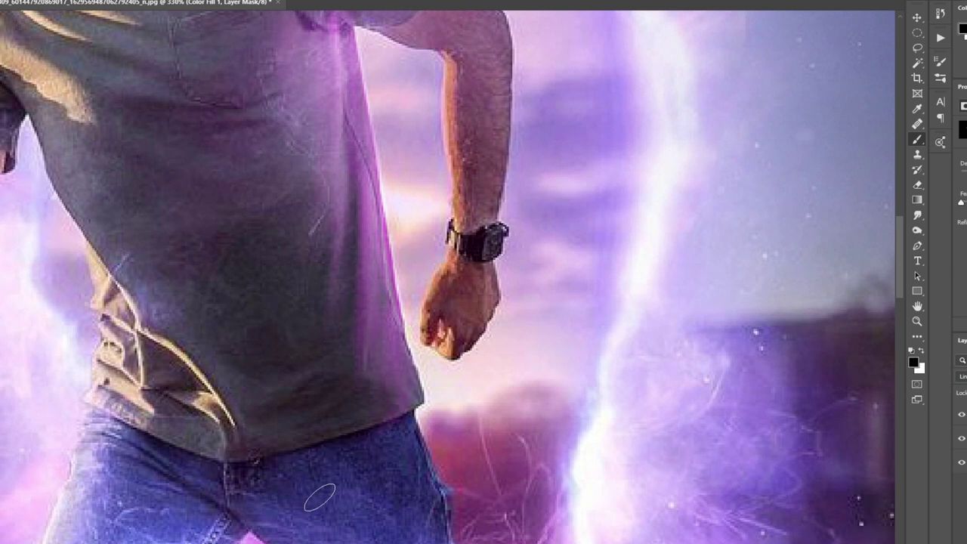
key("bracketright")
key("bracketright")
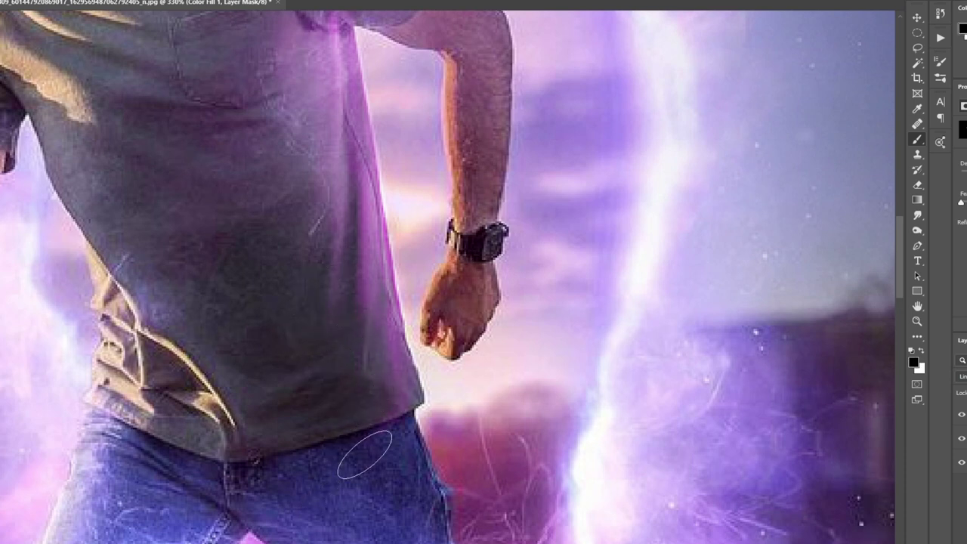
key("x")
key("bracketleft")
key("bracketleft")
key("bracketleft")
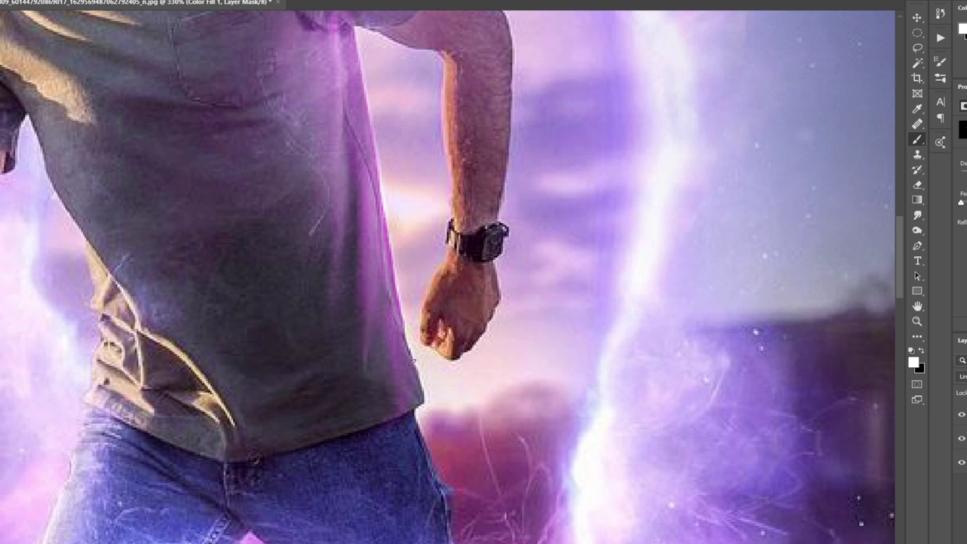
mouse_move(413, 362)
left_mouse_down()
mouse_move(421, 385)
mouse_move(370, 433)
mouse_move(438, 477)
left_mouse_up()
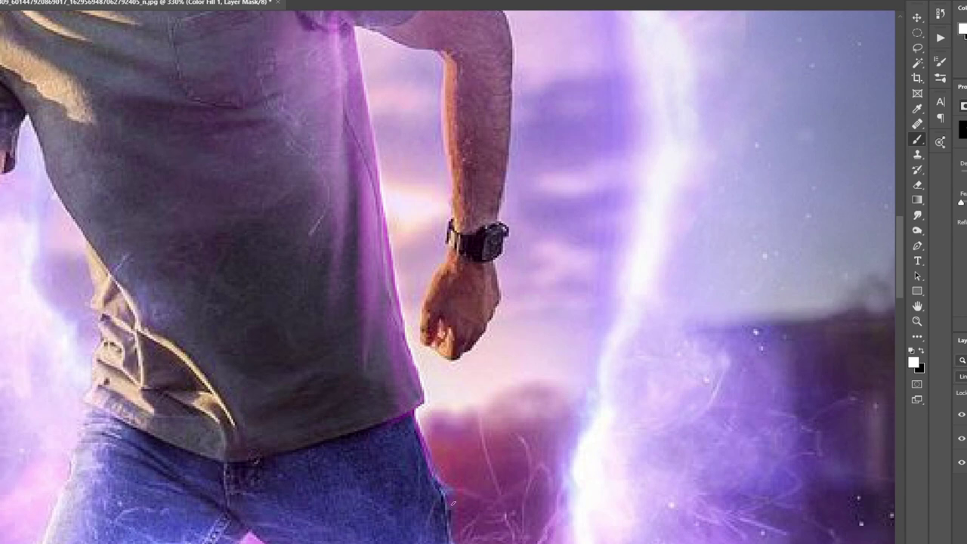
left_click_drag(417, 524, 358, 307)
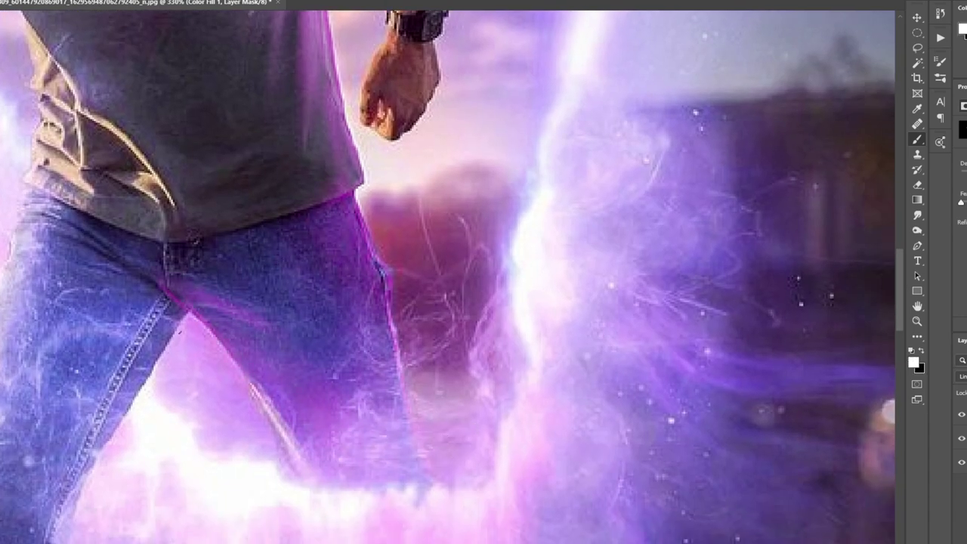
mouse_move(114, 446)
left_mouse_down()
mouse_move(378, 270)
mouse_move(351, 308)
mouse_move(307, 456)
left_mouse_up()
left_click_drag(310, 484, 370, 212)
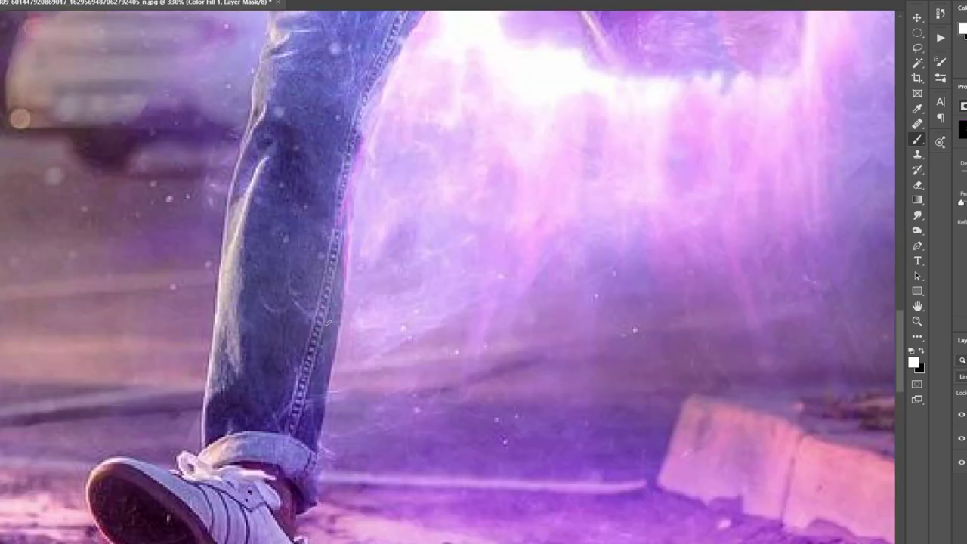
Paint rim glow along the right edge of the man's hair
mouse_move(342, 281)
left_mouse_down()
mouse_move(305, 525)
mouse_move(316, 400)
left_mouse_up()
left_click_drag(358, 342, 363, 528)
left_click_drag(363, 189, 377, 529)
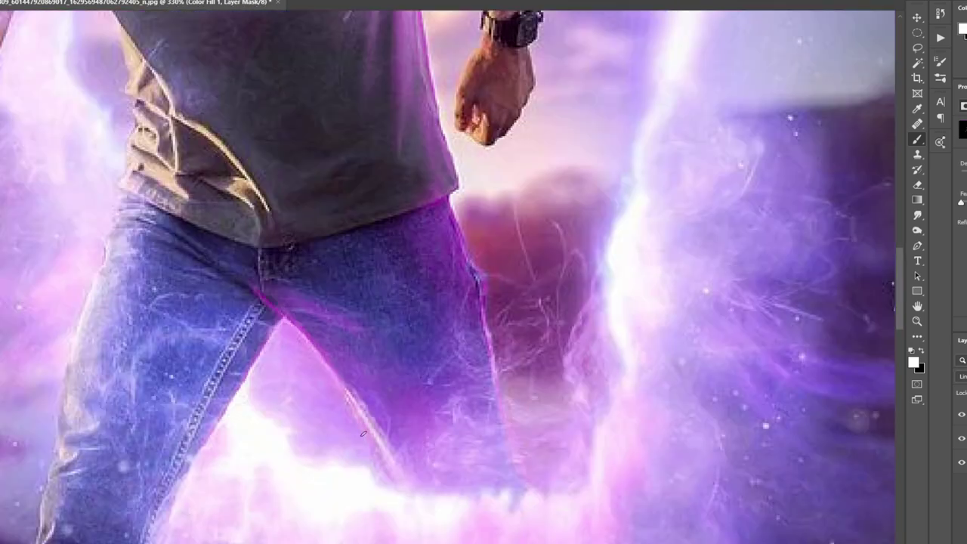
mouse_move(393, 227)
left_mouse_down()
mouse_move(402, 460)
mouse_move(391, 347)
left_mouse_up()
left_click_drag(443, 112, 384, 341)
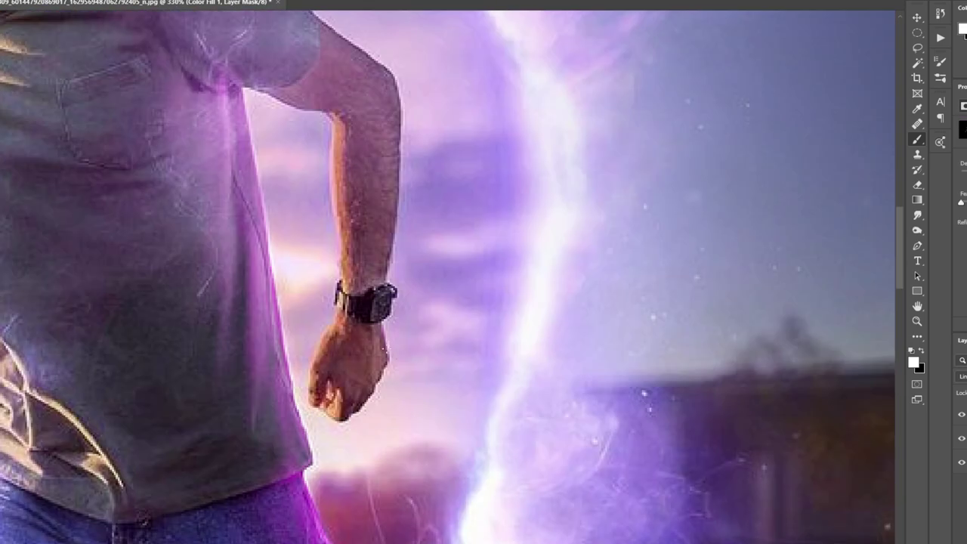
left_click_drag(389, 235, 408, 430)
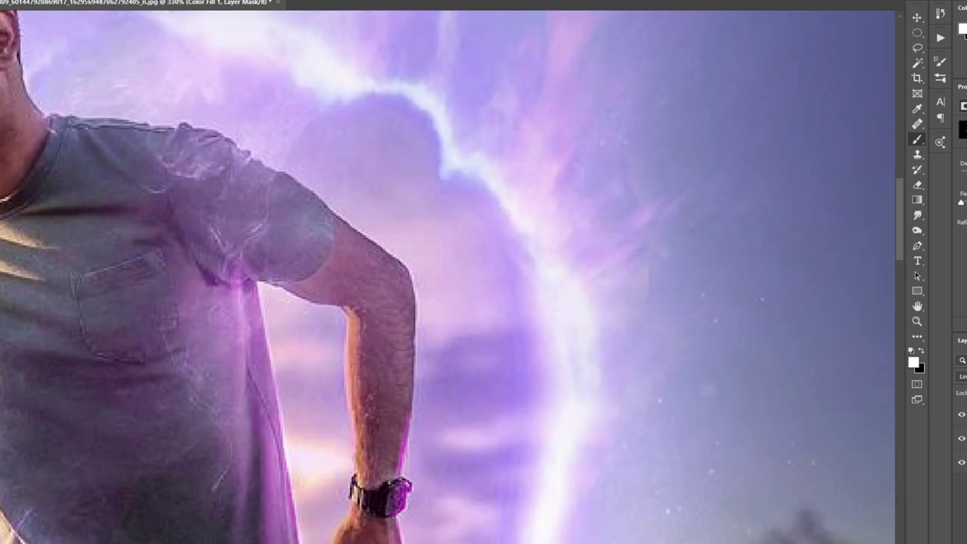
left_click_drag(355, 227, 423, 332)
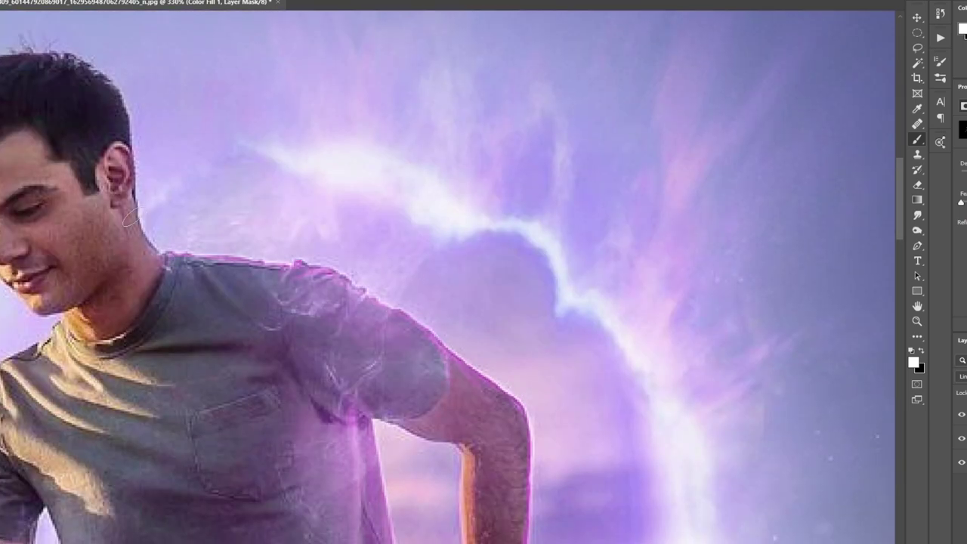
left_click_drag(140, 234, 389, 416)
left_click_drag(375, 335, 328, 281)
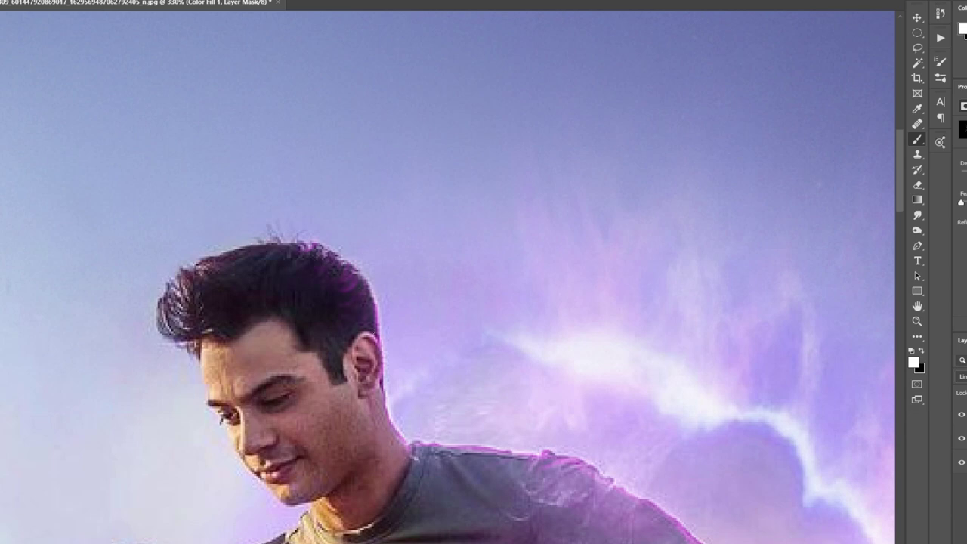
Paint rim glow along the shoulder and upper arm edges
key("ctrl+j")
scroll(540, 419, "up", 3)
left_click_drag(478, 514, 274, 260)
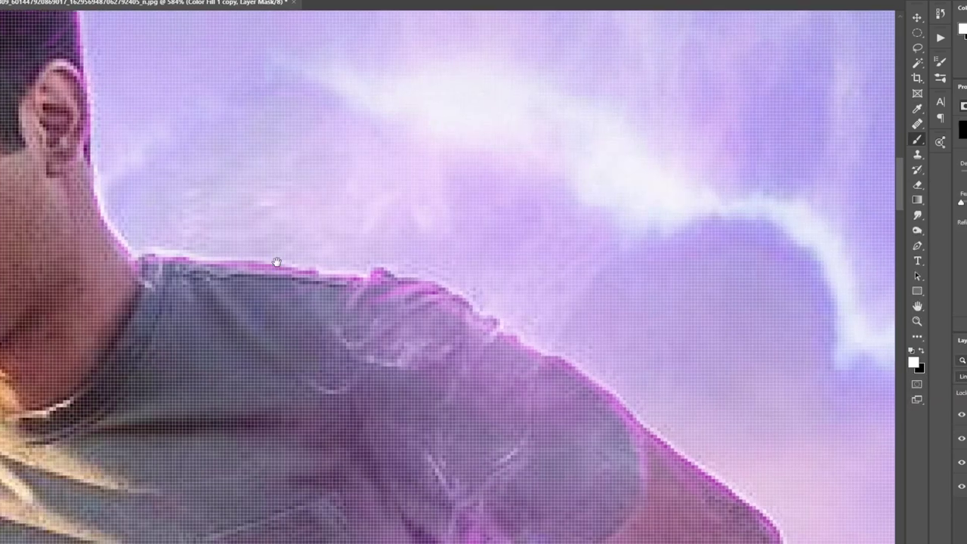
mouse_move(381, 272)
left_mouse_down()
mouse_move(544, 355)
mouse_move(642, 446)
left_mouse_up()
left_click_drag(378, 250, 491, 438)
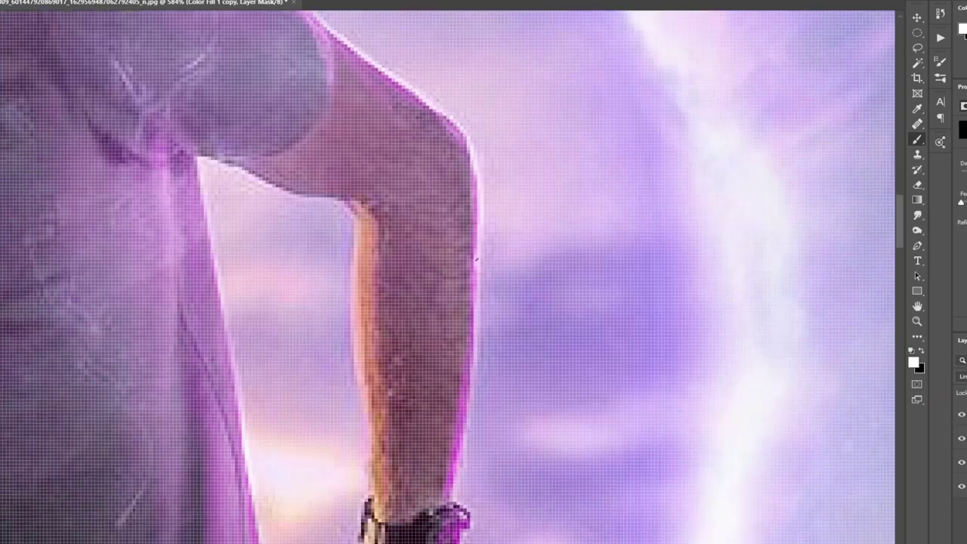
left_click_drag(476, 322, 453, 506)
left_click_drag(445, 340, 427, 469)
left_click_drag(211, 129, 238, 439)
Continue painting rim glow along the arm edges
scroll(238, 438, "down", 2)
left_click_drag(272, 91, 294, 287)
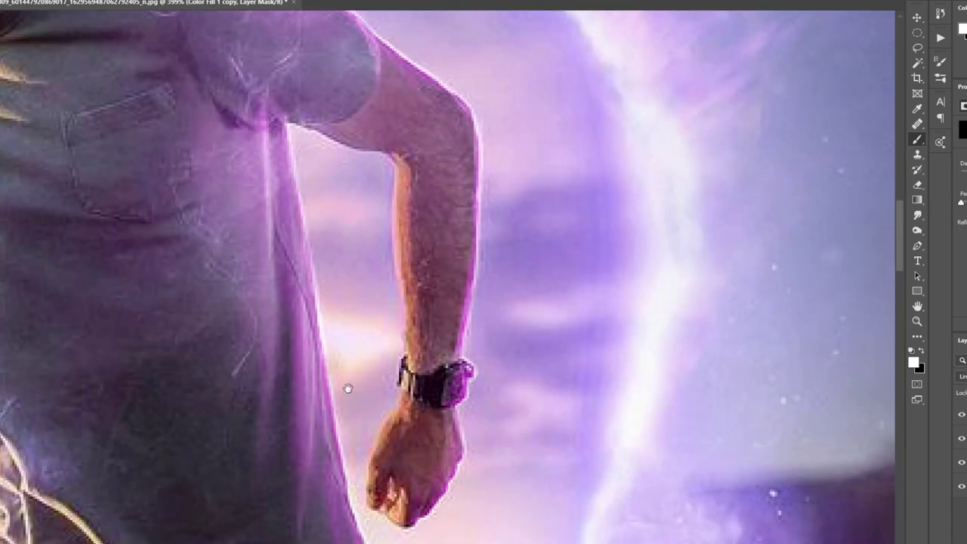
left_click_drag(291, 189, 313, 461)
scroll(345, 388, "down", 3)
scroll(337, 408, "down", 3)
scroll(226, 340, "down", 2)
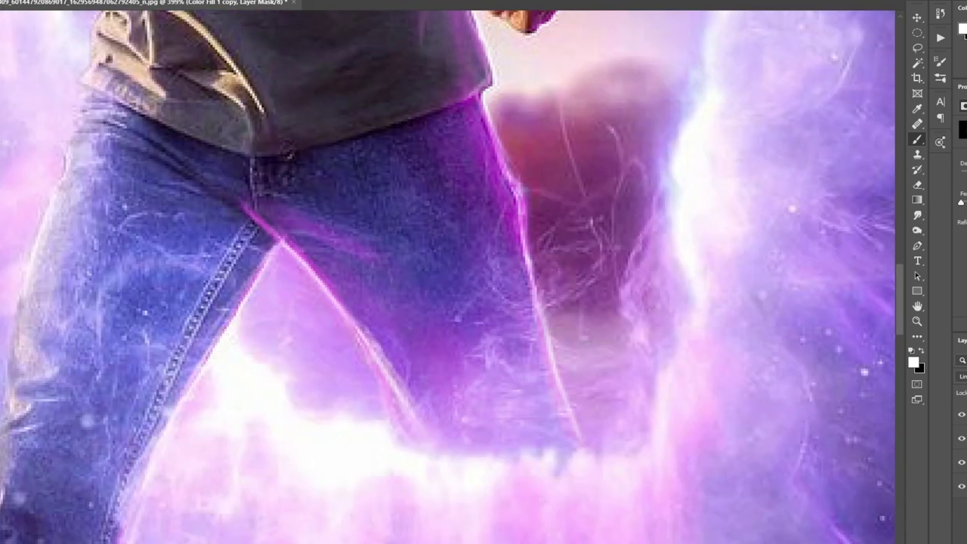
key("alt+bracketleft")
left_click_drag(242, 250, 193, 310)
Paint pink glow along the arm and shirt edges
key("ctrl+0")
scroll(359, 303, "up", 5)
left_click_drag(325, 242, 242, 374)
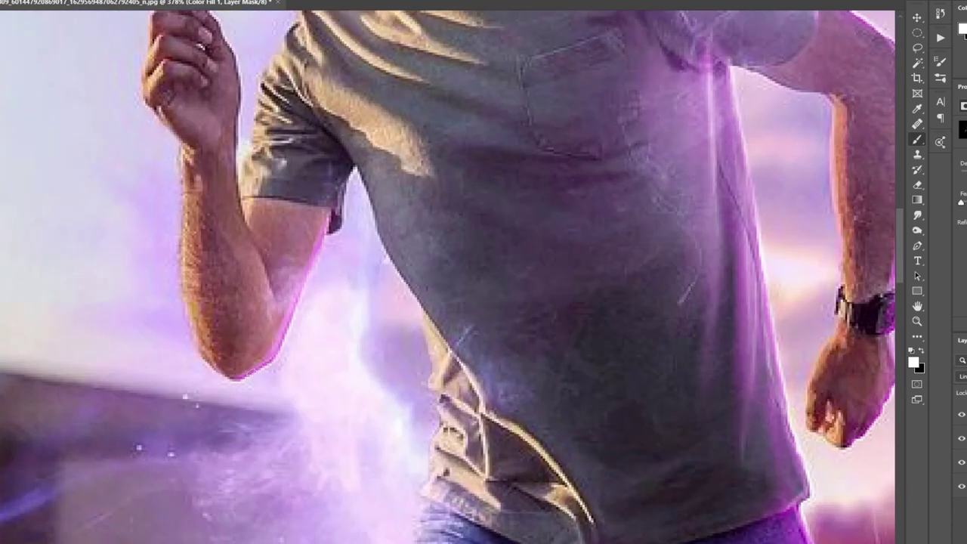
left_click_drag(348, 168, 330, 227)
mouse_move(332, 121)
left_mouse_down()
mouse_move(453, 355)
mouse_move(382, 242)
left_mouse_up()
On the Color Fill 1 copy layer, brighten glow along the shirt and both arm edges
key("alt+bracketright")
left_click_drag(344, 216, 242, 377)
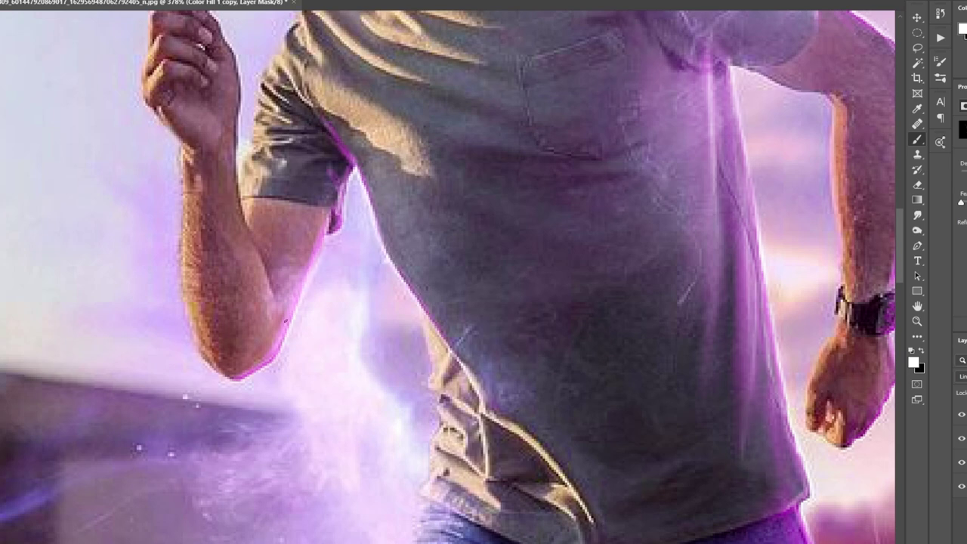
left_click_drag(260, 208, 242, 293)
left_click_drag(181, 147, 188, 339)
key("ctrl+0")
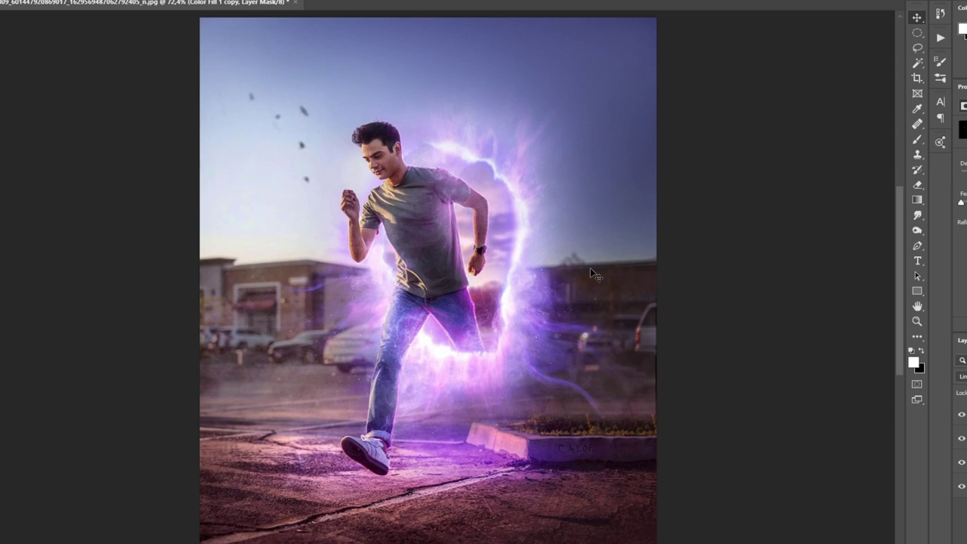
scroll(533, 254, "down", 1)
scroll(486, 227, "up", 1)
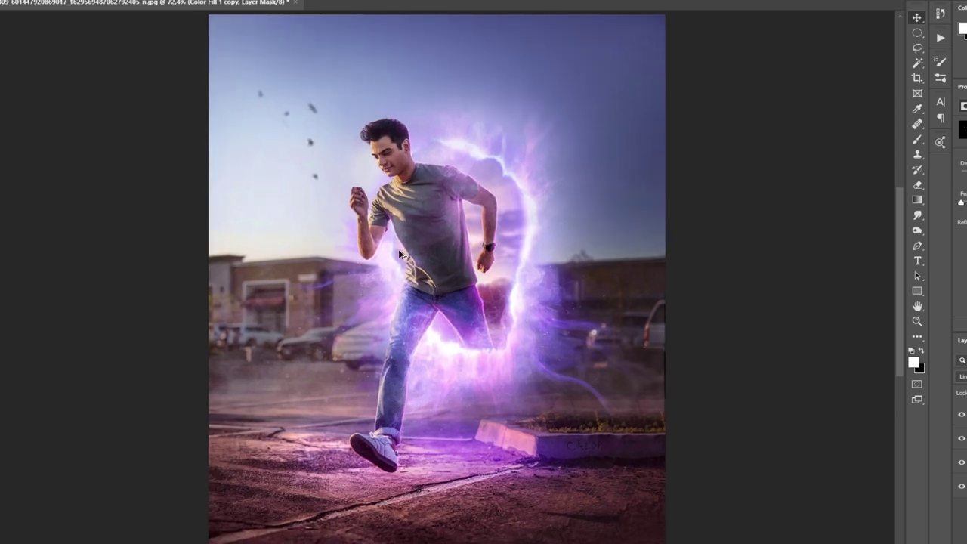
scroll(497, 254, "down", 2)
scroll(448, 268, "up", 1)
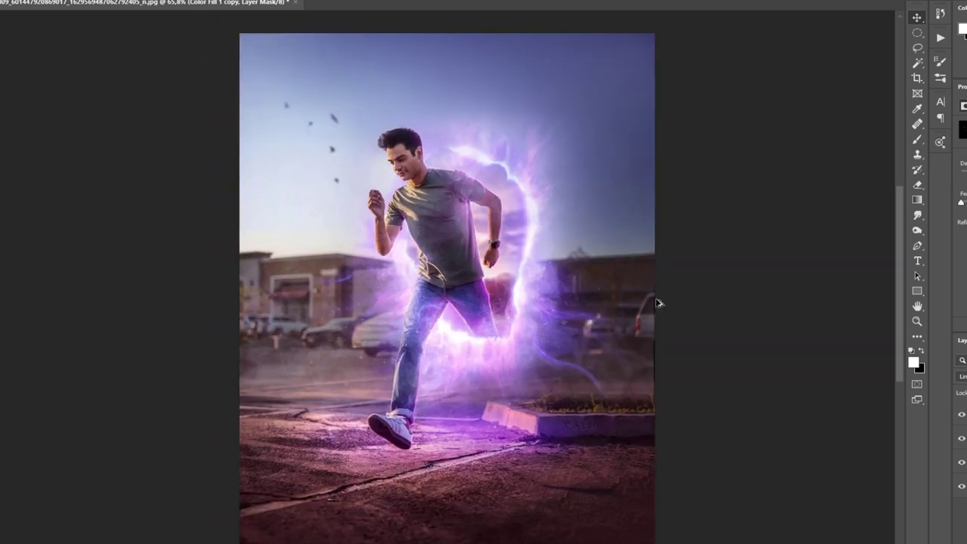
left_click(962, 488)
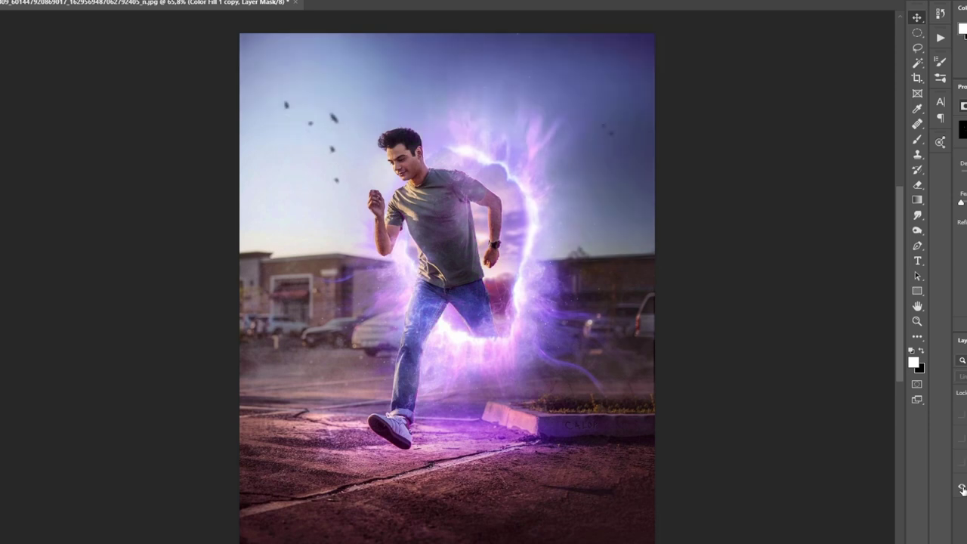
left_click(962, 487)
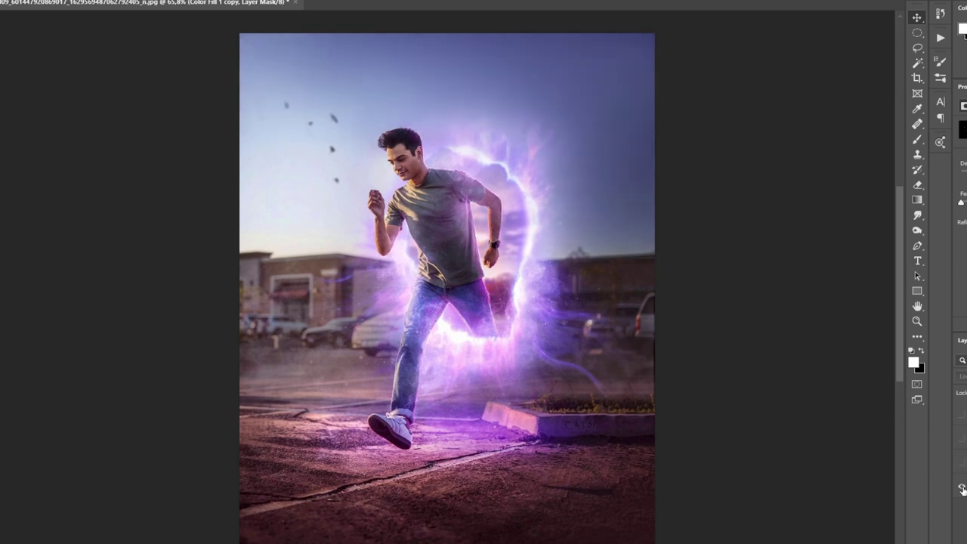
left_click(962, 489)
left_click(962, 488)
left_click(962, 489)
left_click(961, 489)
Paint a light rim along the shirt's left edge and the fist
scroll(398, 199, "up", 10)
key("b")
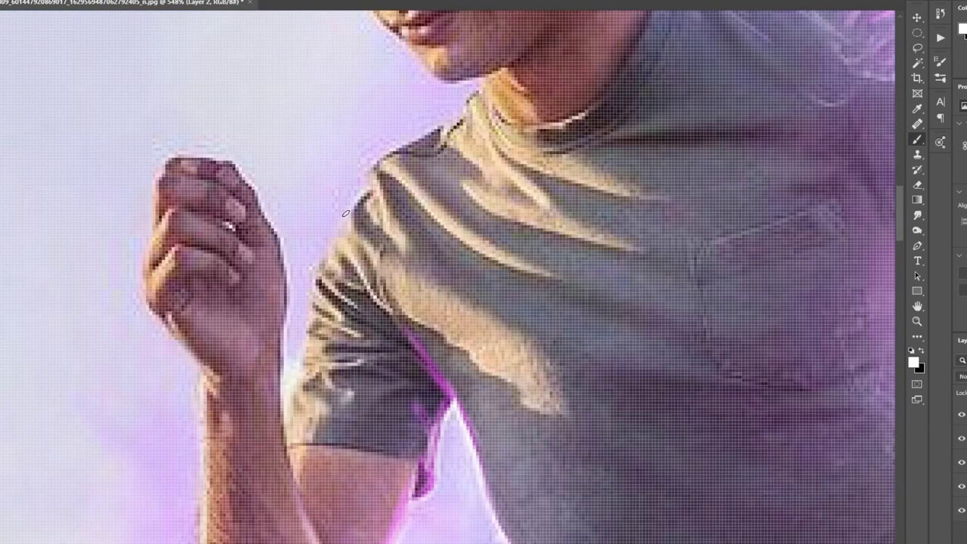
left_click_drag(346, 214, 285, 398)
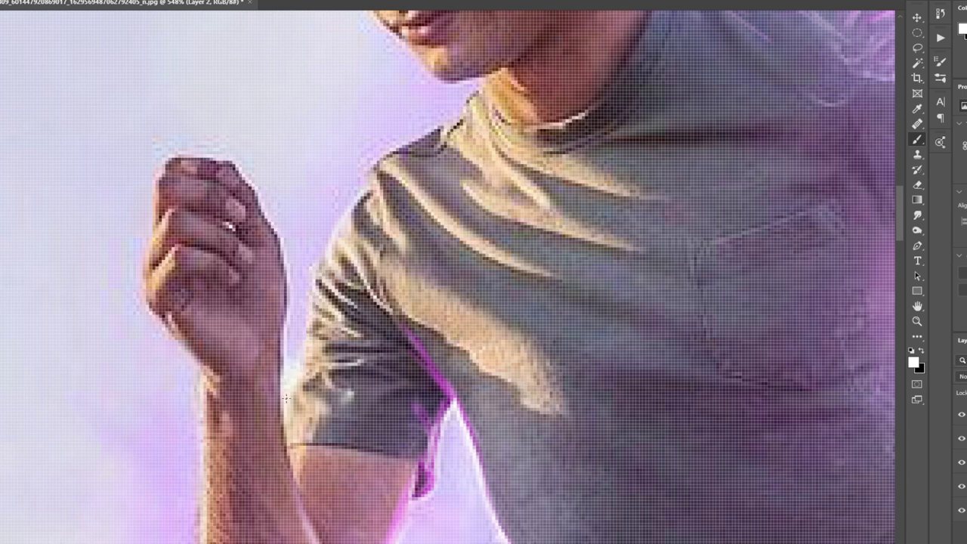
left_click_drag(150, 181, 204, 453)
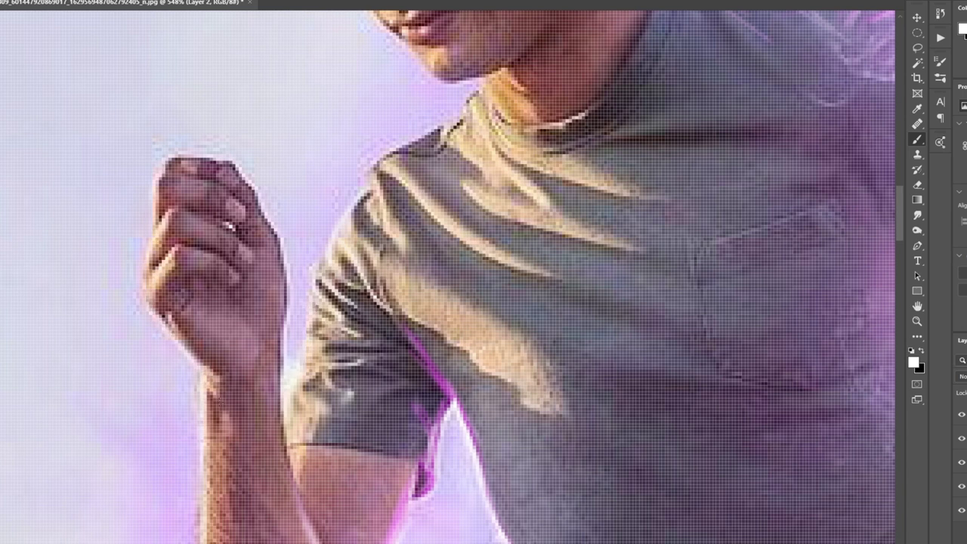
Paint light along the chin, cheek, hair, ear and neck edges
scroll(344, 347, "up", 5)
left_click_drag(344, 348, 446, 377)
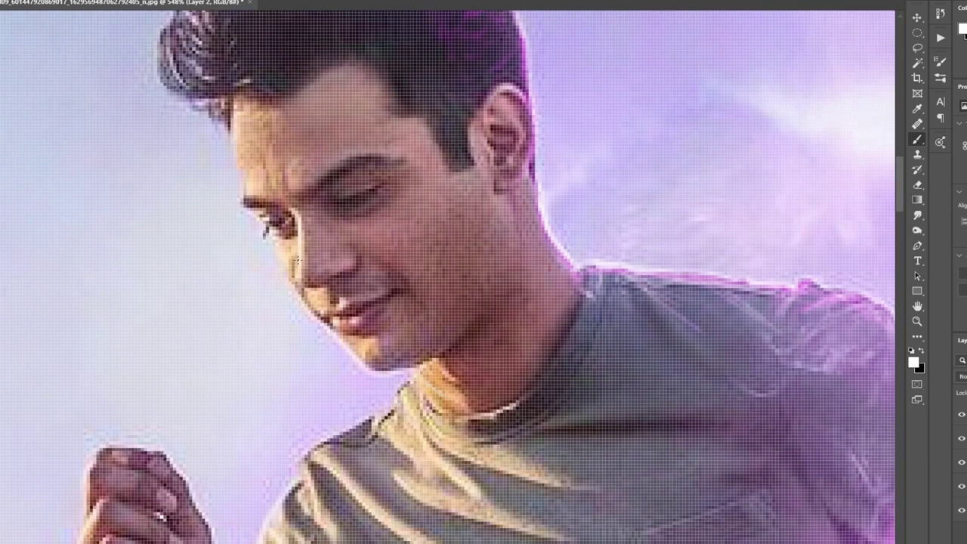
mouse_move(297, 219)
left_mouse_down()
mouse_move(302, 304)
mouse_move(495, 459)
left_mouse_up()
mouse_move(359, 226)
left_mouse_down()
mouse_move(399, 145)
mouse_move(434, 249)
mouse_move(430, 336)
left_mouse_up()
left_click_drag(626, 371, 214, 287)
mouse_move(299, 160)
left_mouse_down()
mouse_move(326, 294)
mouse_move(298, 321)
mouse_move(269, 377)
left_mouse_up()
key("alt+[")
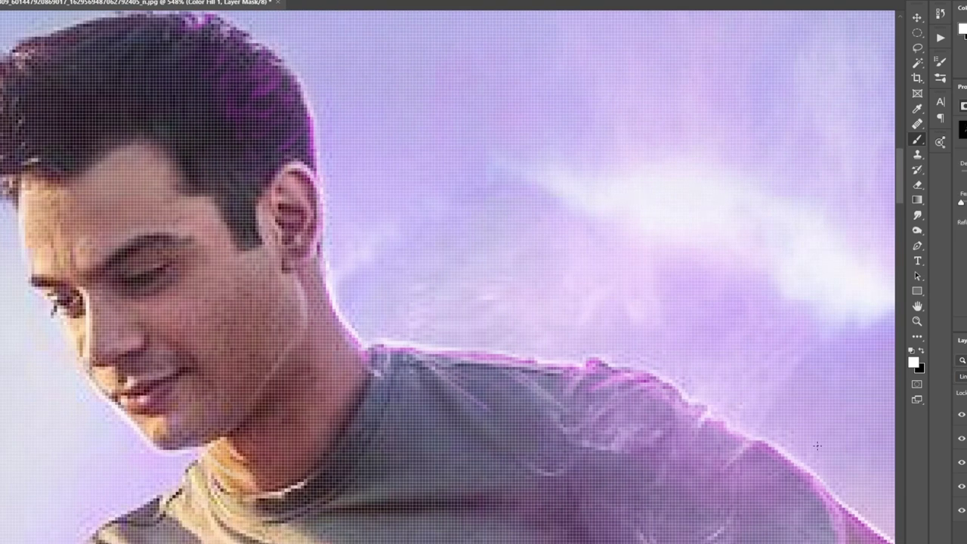
key("ctrl+0")
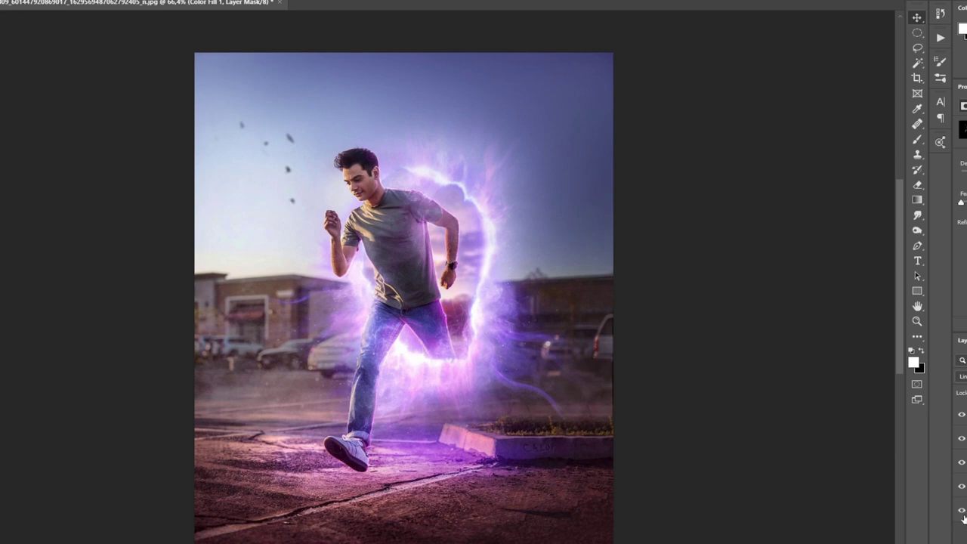
left_click(963, 512, "alt")
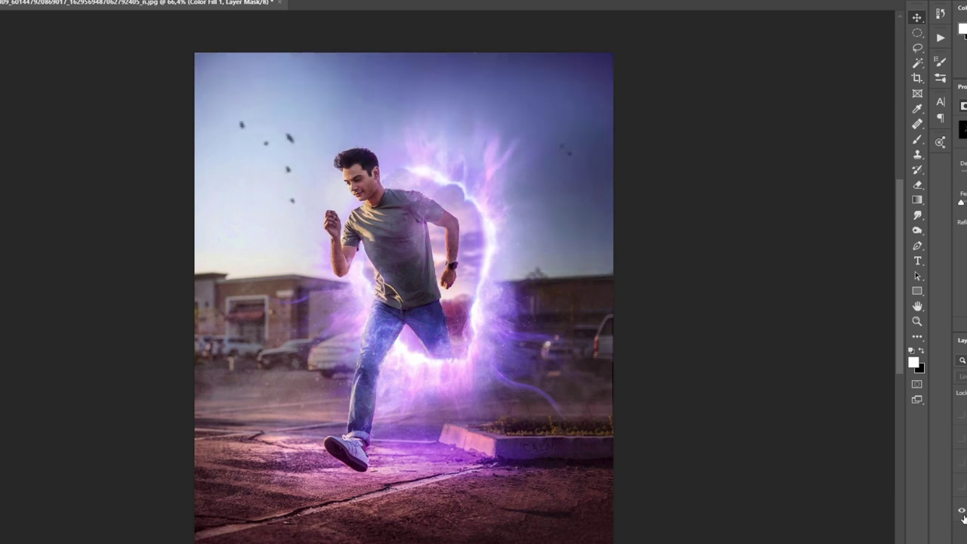
left_click(963, 512, "alt")
left_click(962, 512, "alt")
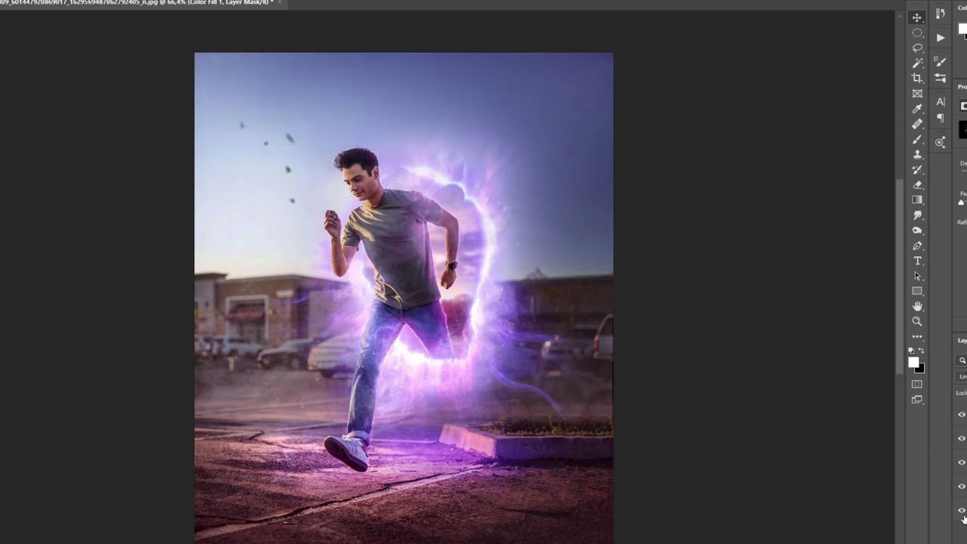
left_click(964, 516, "alt")
left_click(963, 516, "alt")
left_click(964, 516, "alt")
Duplicate the purple Color Fill layer and invert the copy's mask to hide it
key("ctrl+2")
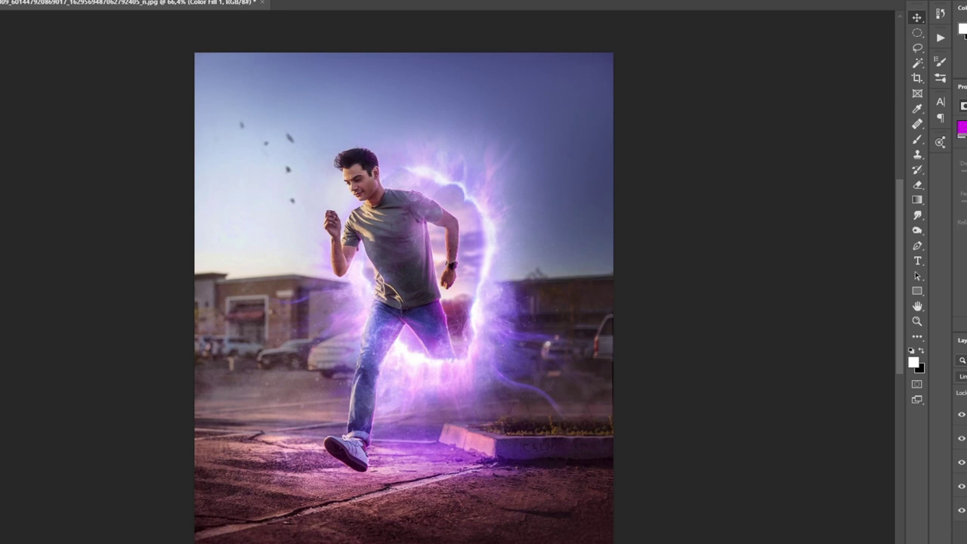
key("ctrl+j")
key("alt+BackSpace")
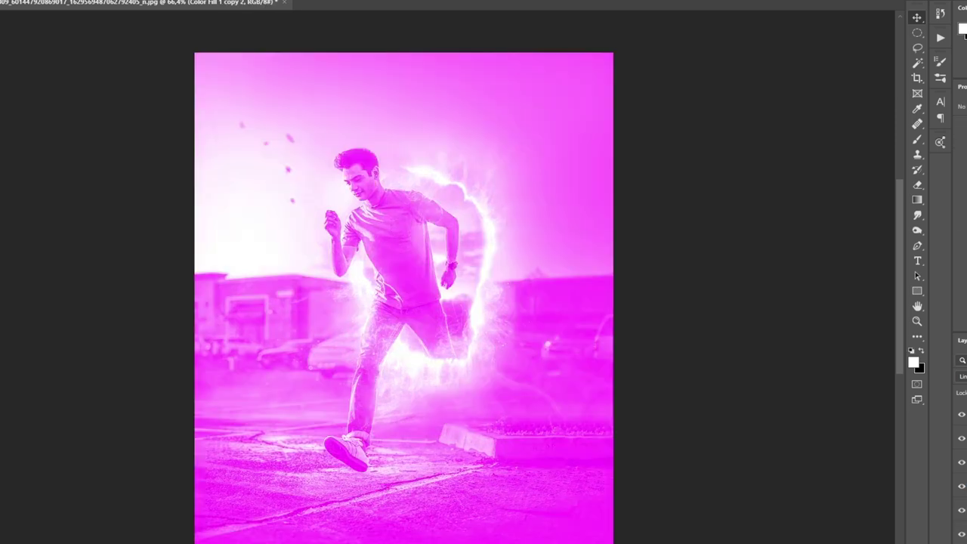
key("ctrl+i")
Paint white with a soft round brush to reveal glow around the knee and back leg
key("b")
right_click(730, 365)
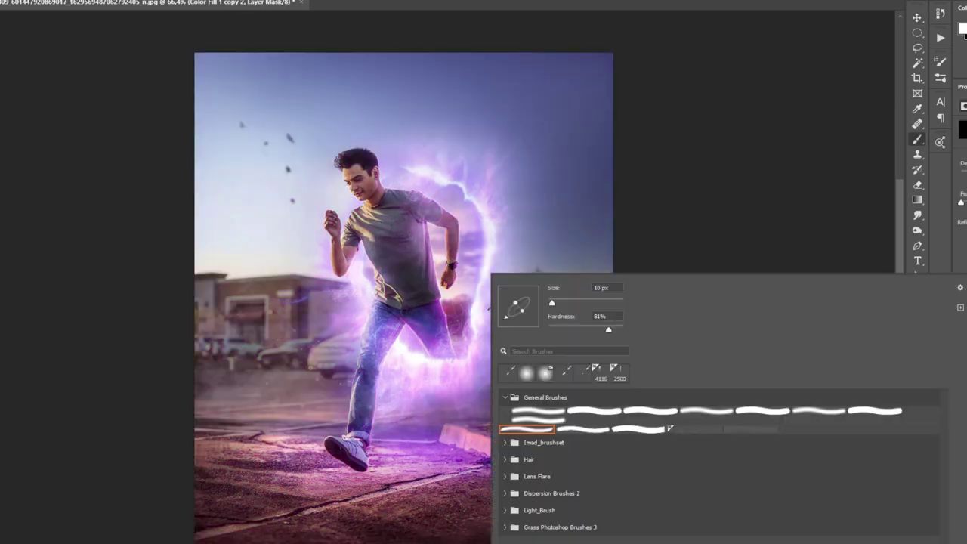
left_click(816, 415)
key("Return")
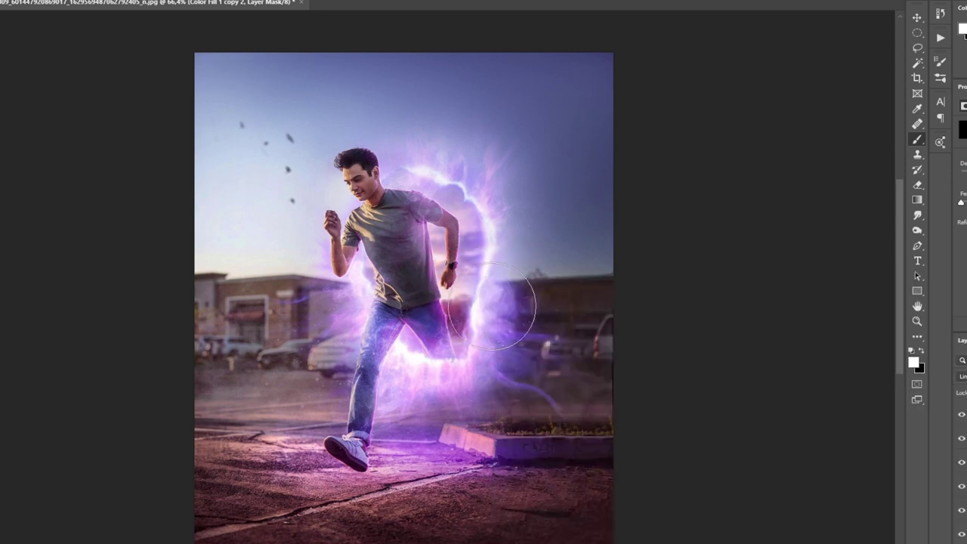
key("x")
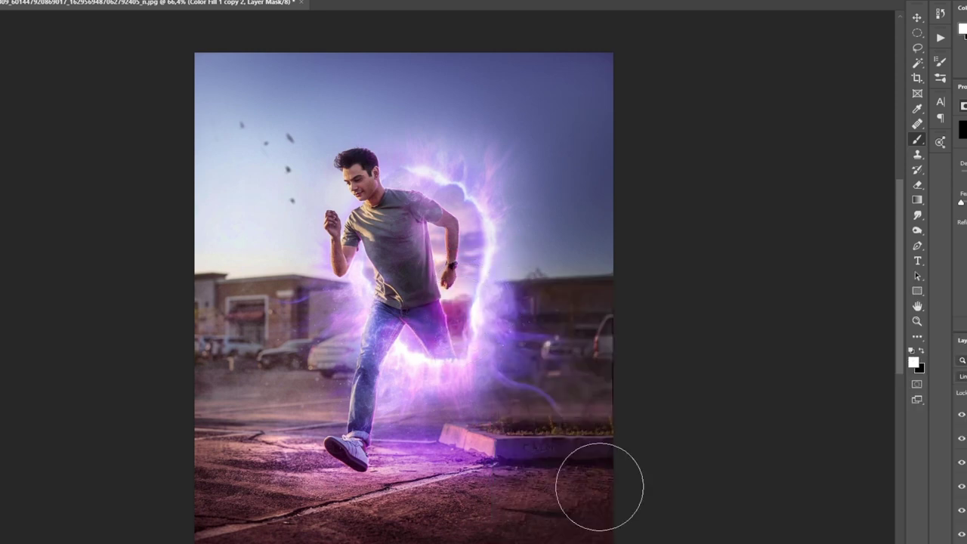
left_click_drag(466, 340, 498, 364)
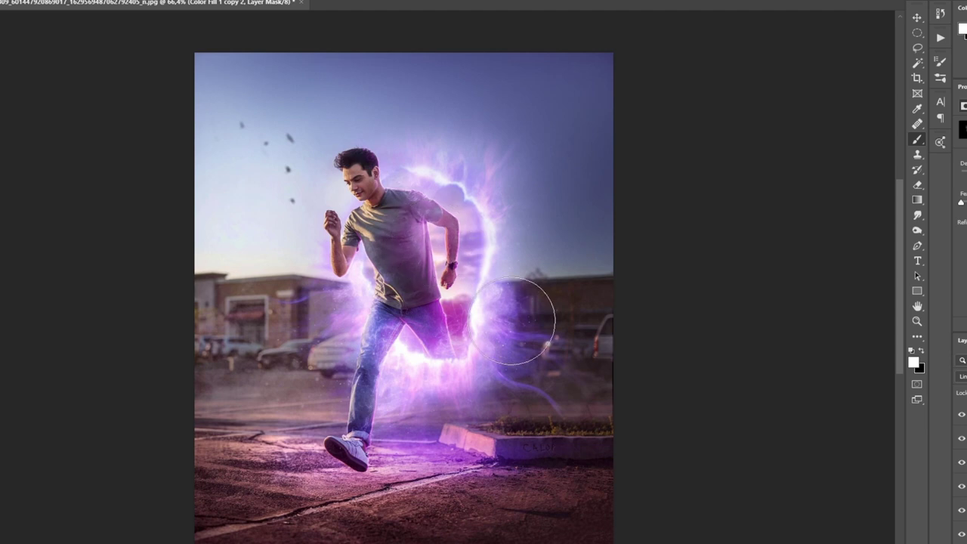
Paint glow over the front leg and curb with a smaller brush
right_click(411, 187, "alt")
left_click_drag(404, 190, 376, 190)
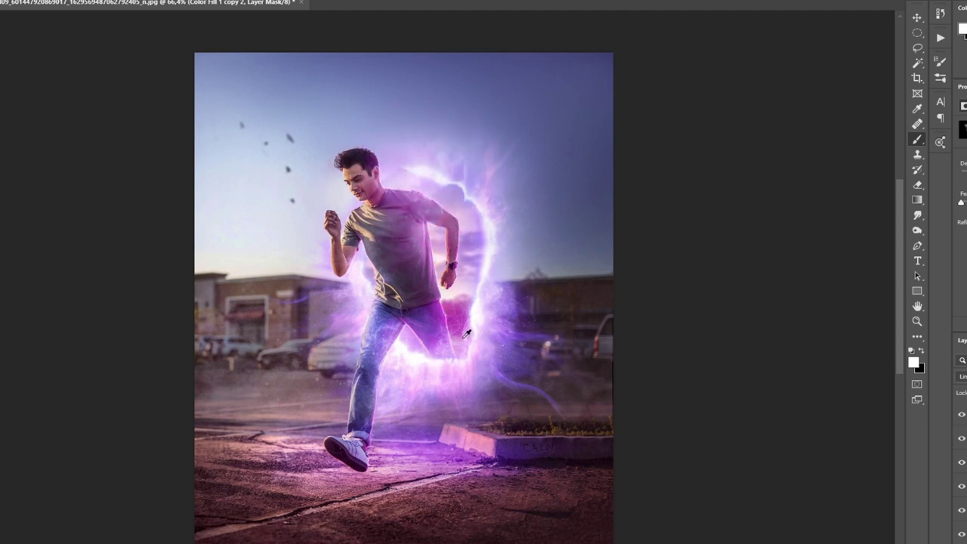
mouse_move(401, 355)
left_mouse_down()
mouse_move(492, 402)
mouse_move(529, 395)
left_mouse_up()
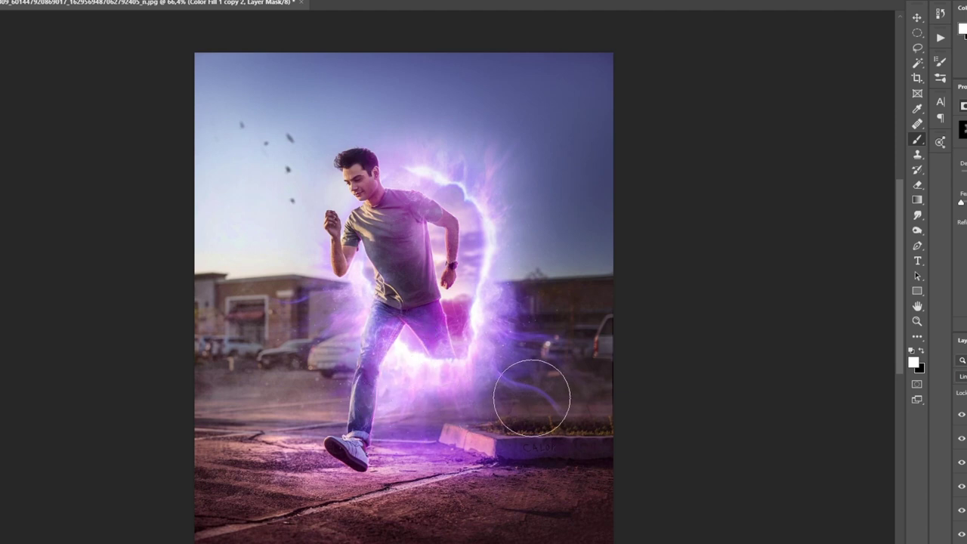
scroll(529, 395, "down", 3)
scroll(468, 324, "up", 2)
key("v")
scroll(463, 314, "down", 3)
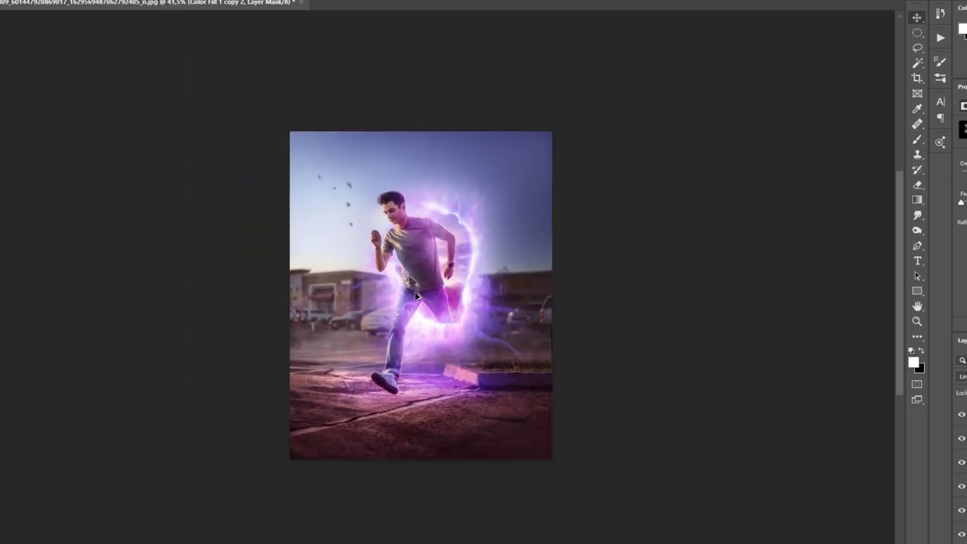
scroll(422, 292, "up", 3)
key("b")
key("[")
key("[")
key("[")
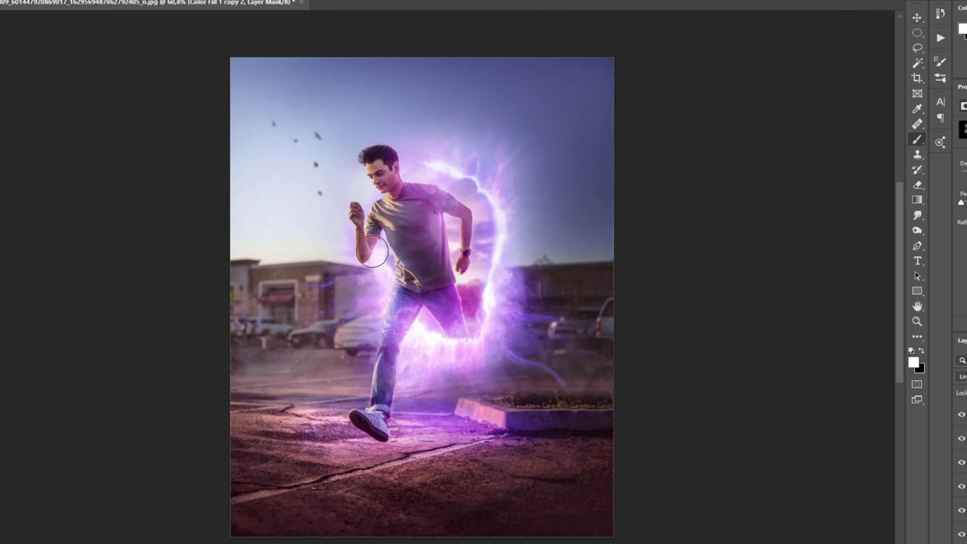
key("v")
scroll(564, 285, "down", 2)
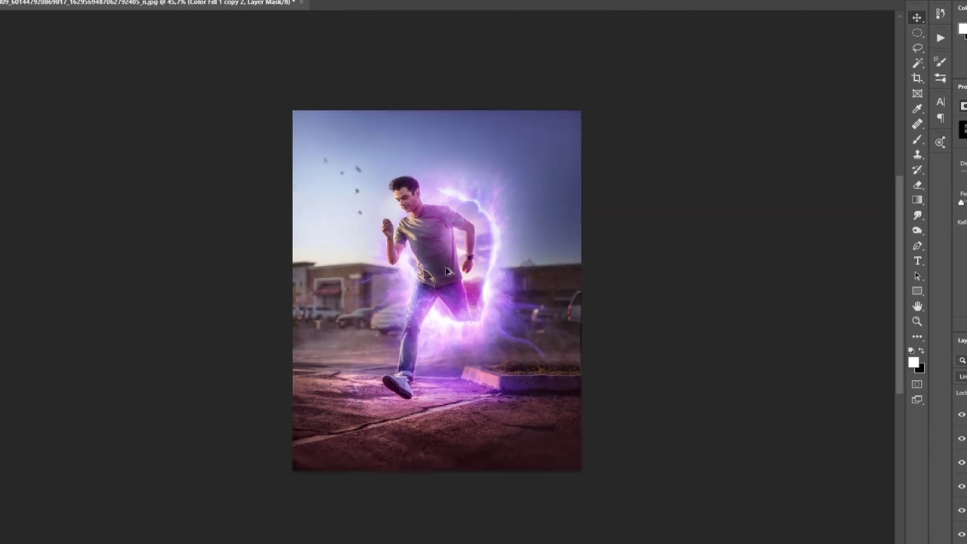
scroll(882, 418, "up", 2)
left_click(961, 466)
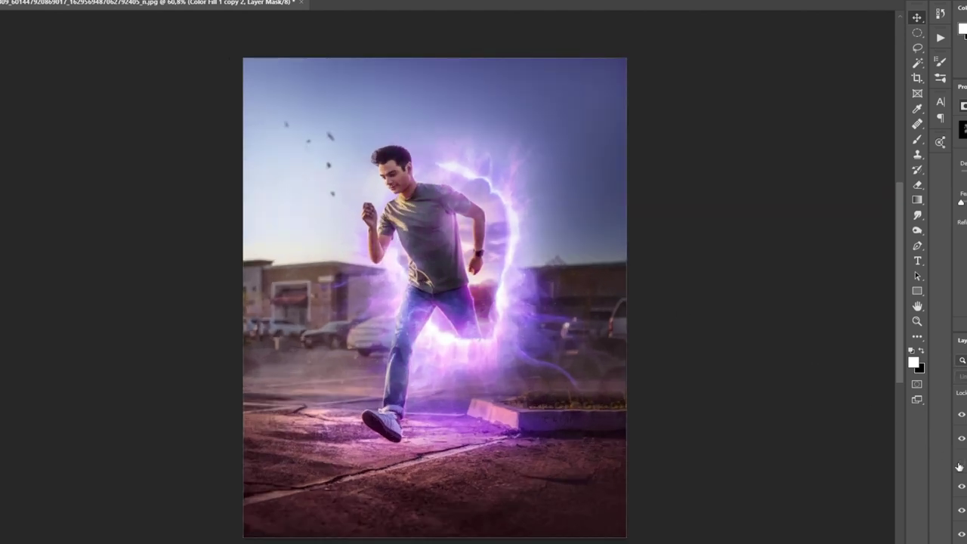
left_click(961, 466)
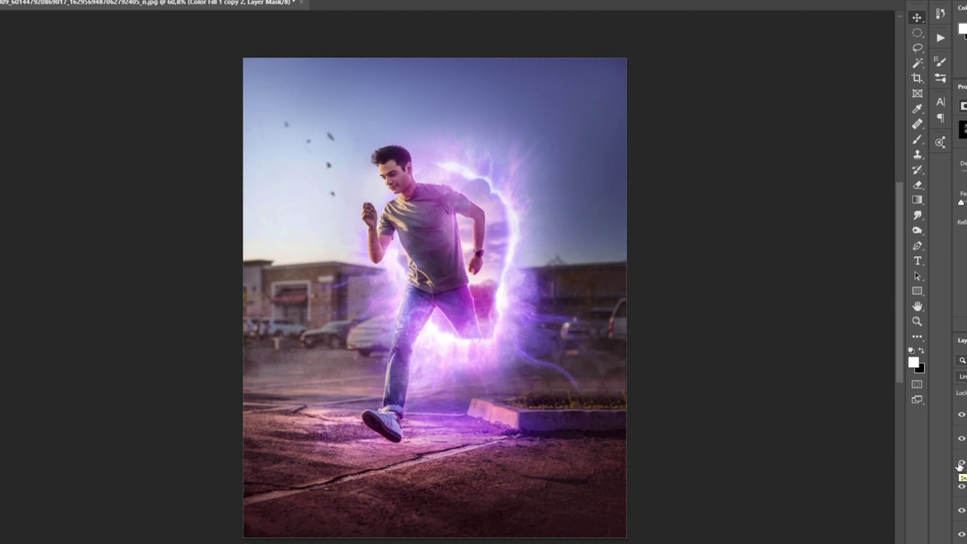
scroll(444, 423, "up", 2)
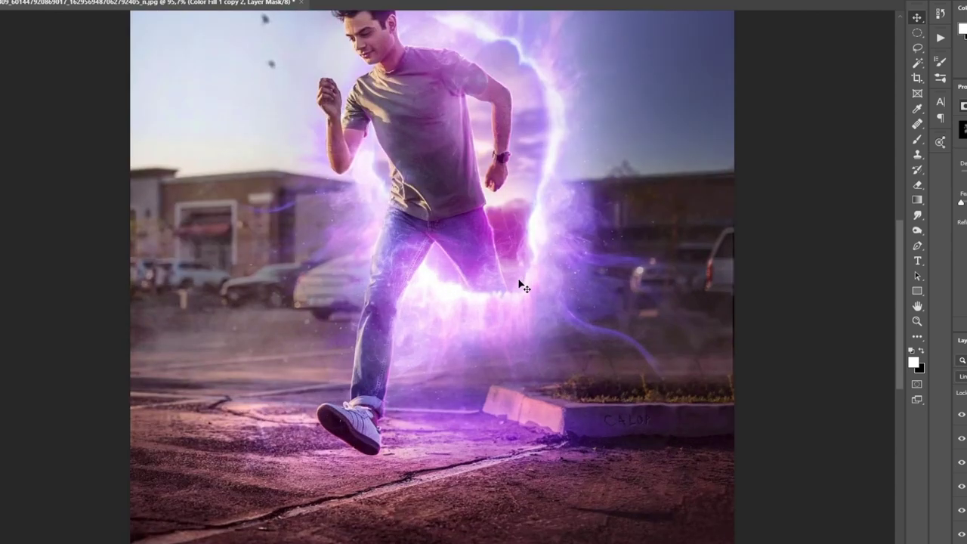
scroll(444, 520, "up", 2)
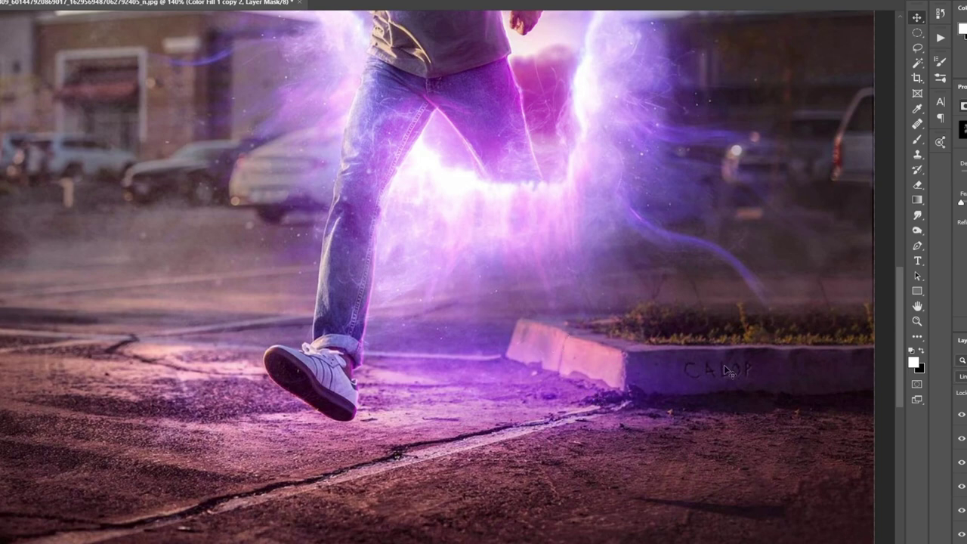
scroll(797, 379, "up", 5)
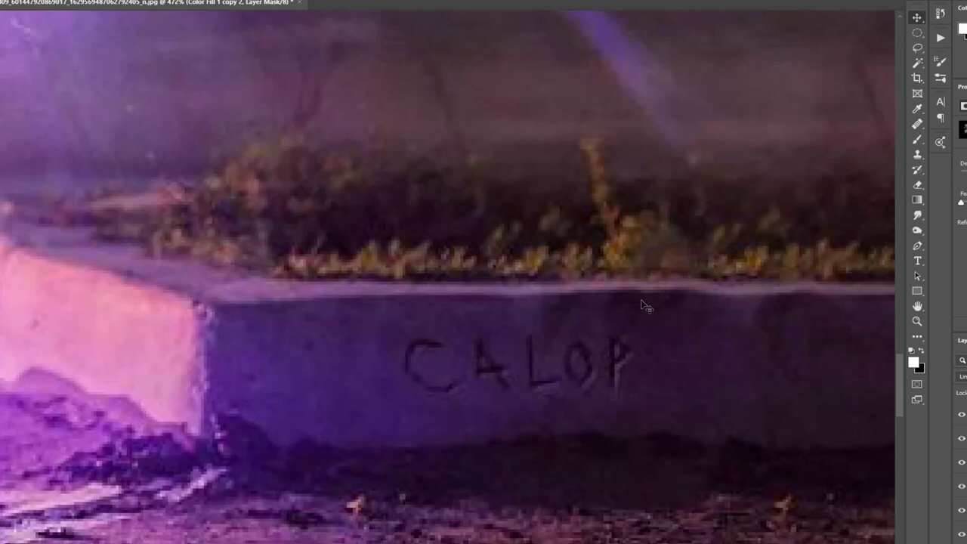
scroll(684, 310, "down", 5)
scroll(672, 272, "up", 1)
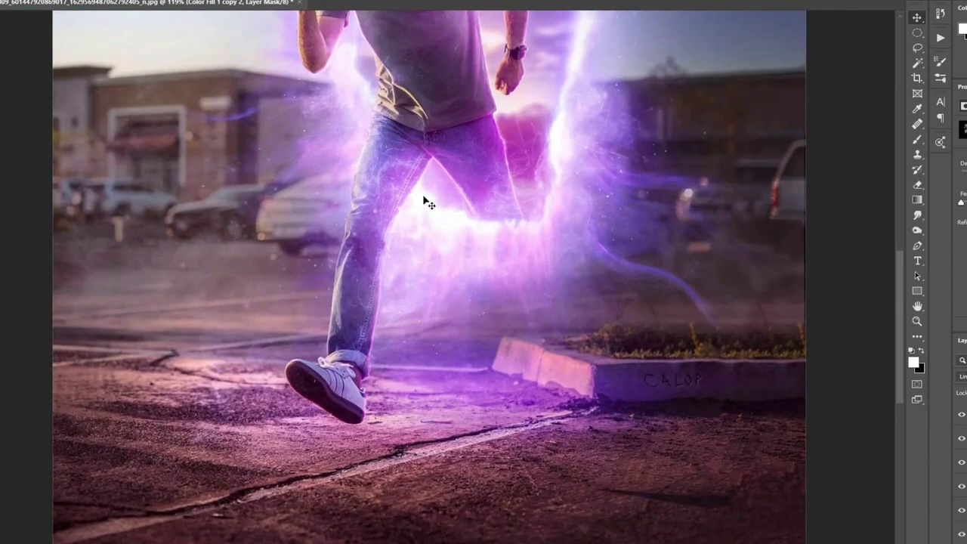
scroll(448, 451, "up", 1)
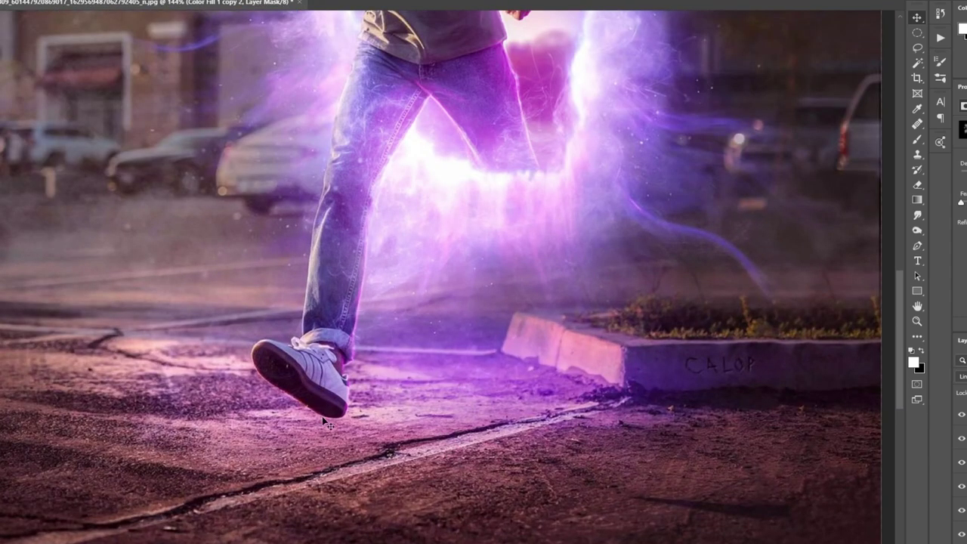
scroll(508, 404, "down", 2)
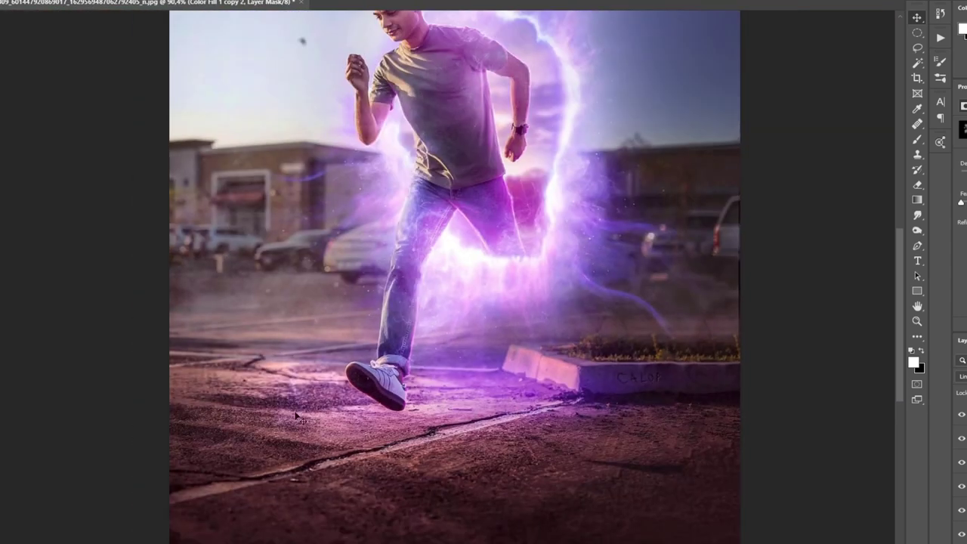
scroll(428, 381, "up", 2)
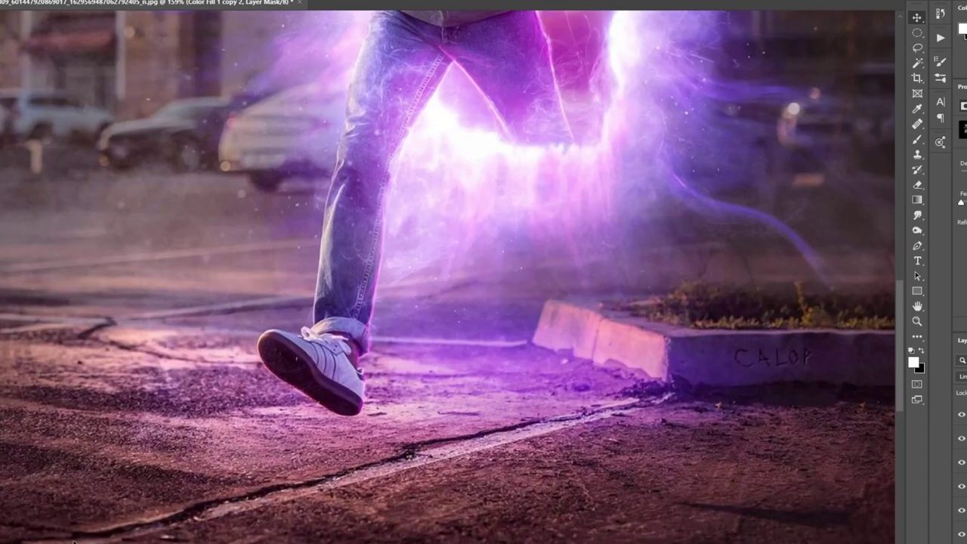
scroll(392, 376, "down", 2)
Duplicate the glow fill layer, invert its mask, and paint magenta onto the lower-left ground
scroll(510, 412, "up", 1)
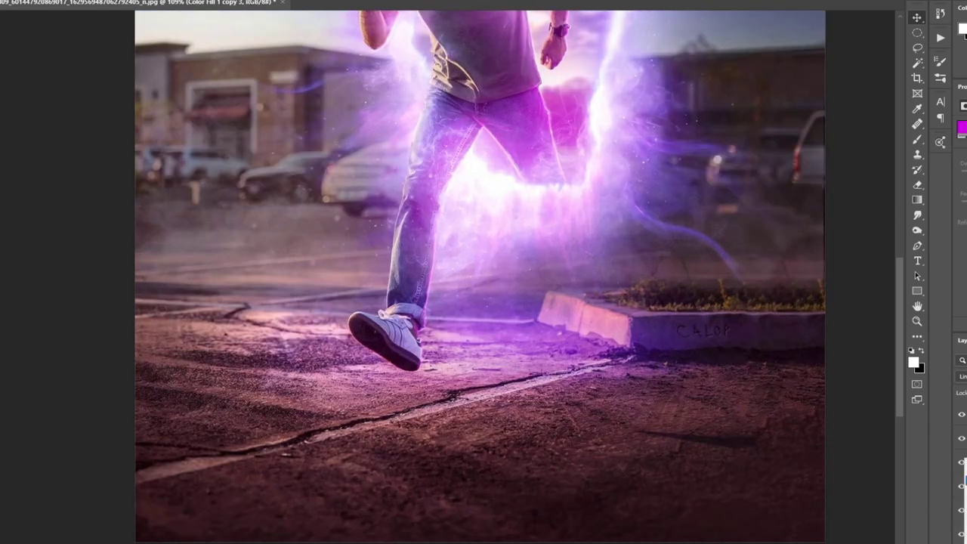
key("ctrl+j")
key("ctrl+i")
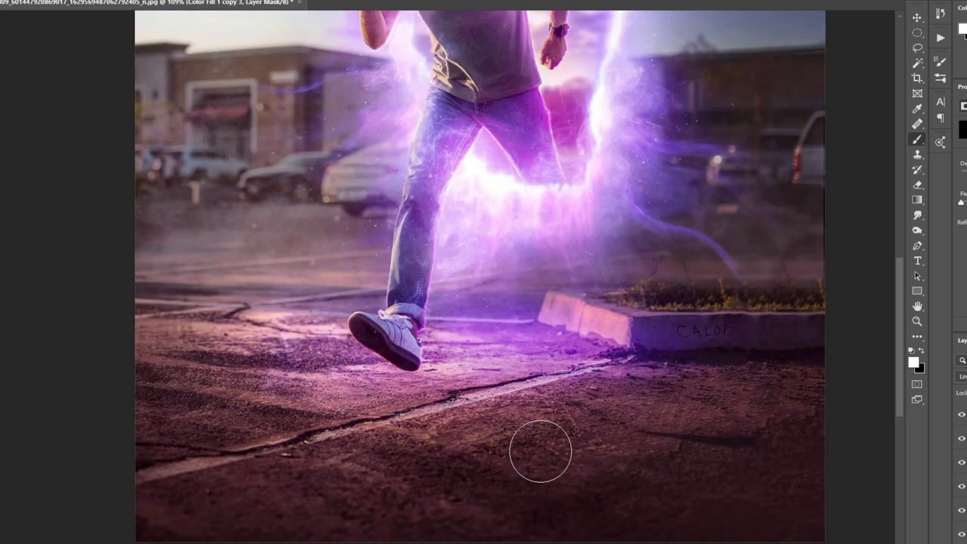
mouse_move(121, 461)
left_mouse_down()
mouse_move(230, 326)
mouse_move(572, 410)
mouse_move(378, 479)
mouse_move(557, 507)
left_mouse_up()
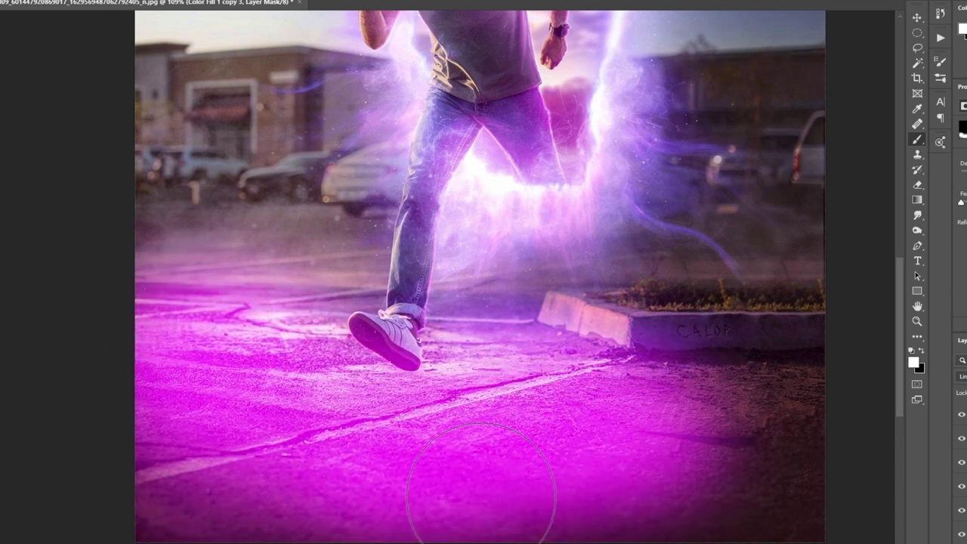
key("v")
Adjust the Blend If Underlying Layer slider so the glow blends away from dark ground
double_click(964, 414)
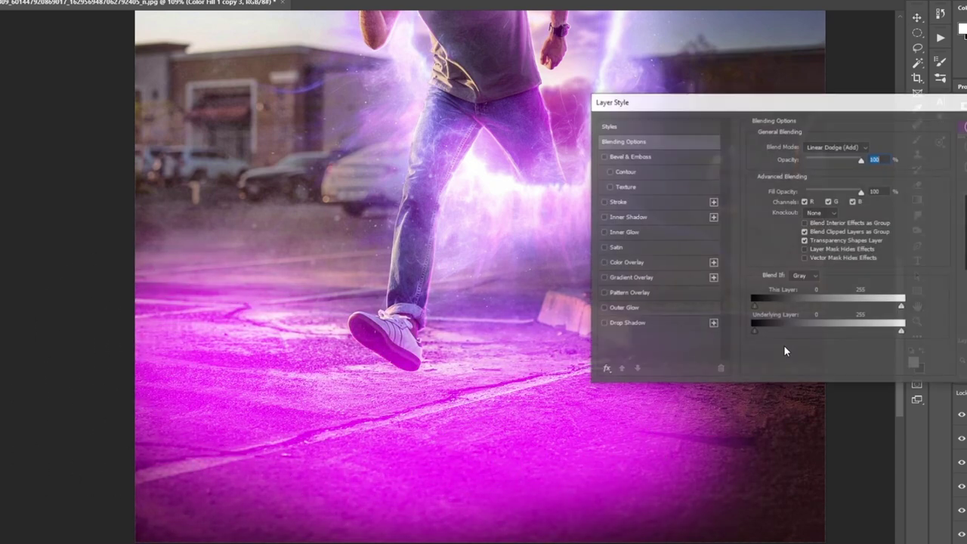
left_click_drag(756, 338, 822, 334)
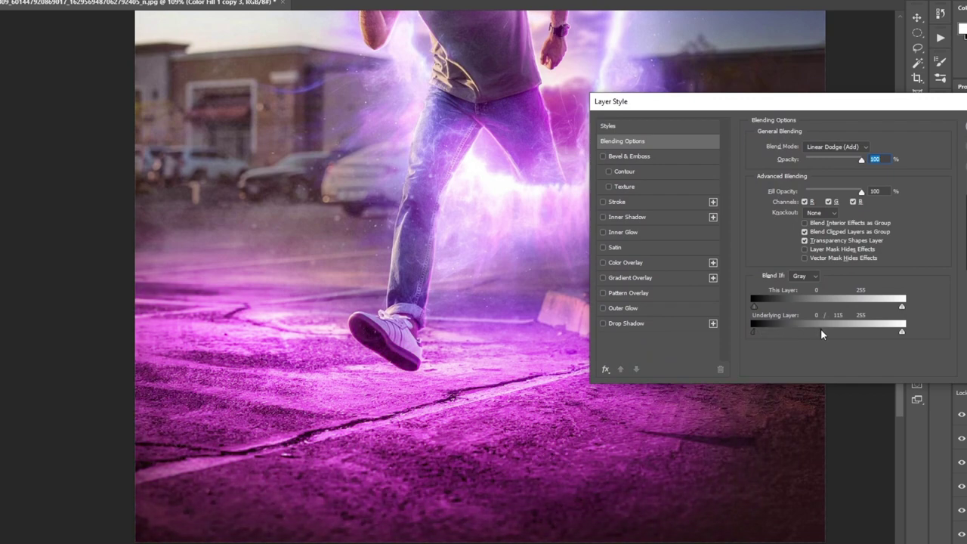
left_click_drag(812, 101, 342, 142)
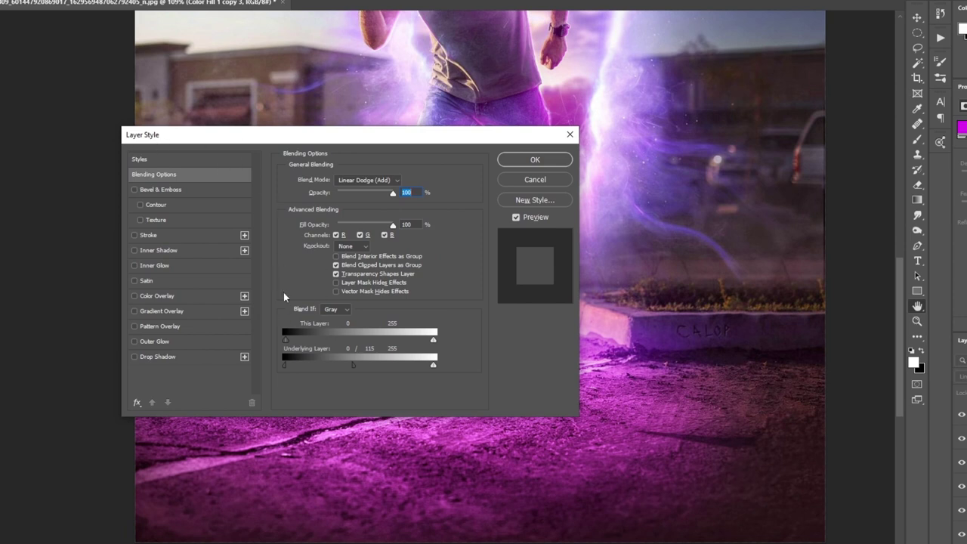
left_click_drag(306, 144, 284, 22)
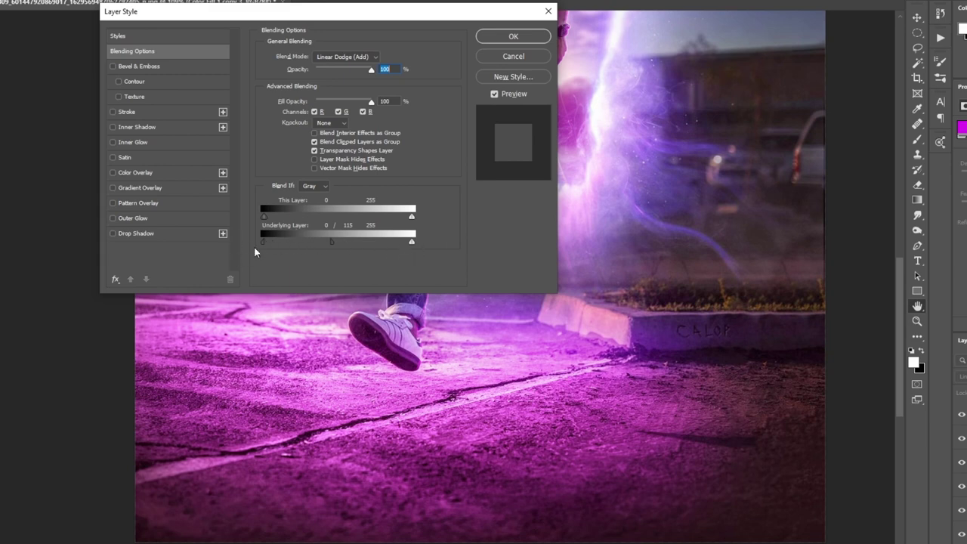
mouse_move(333, 241)
left_mouse_down()
mouse_move(212, 240)
mouse_move(324, 244)
left_mouse_up()
left_click(501, 38)
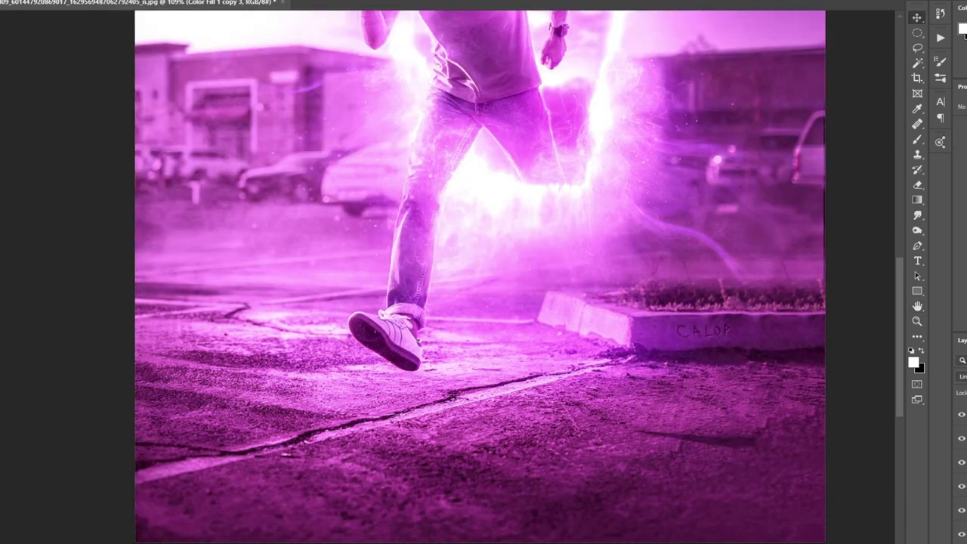
Paint more magenta tint across the ground on the layer mask
left_click_drag(690, 529, 690, 438)
key("b")
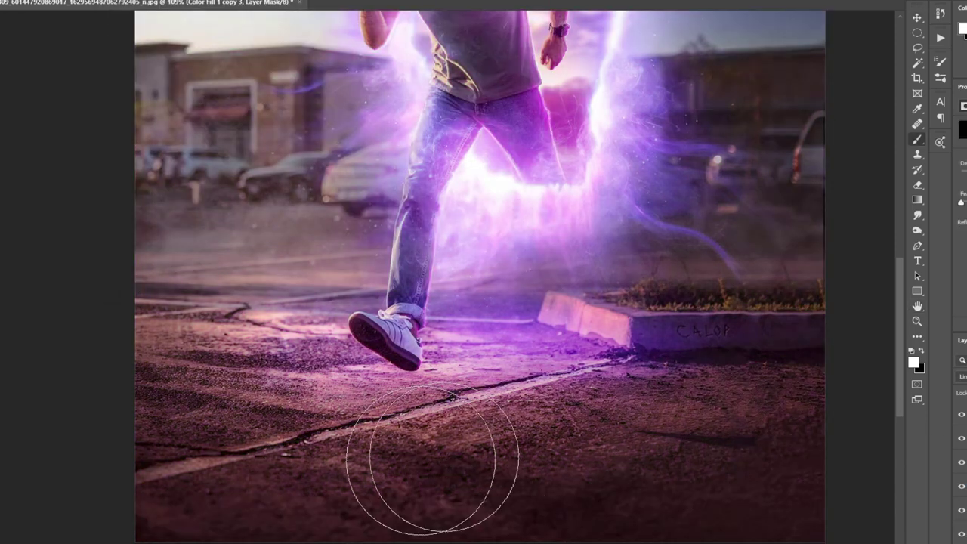
left_click_drag(609, 399, 275, 343)
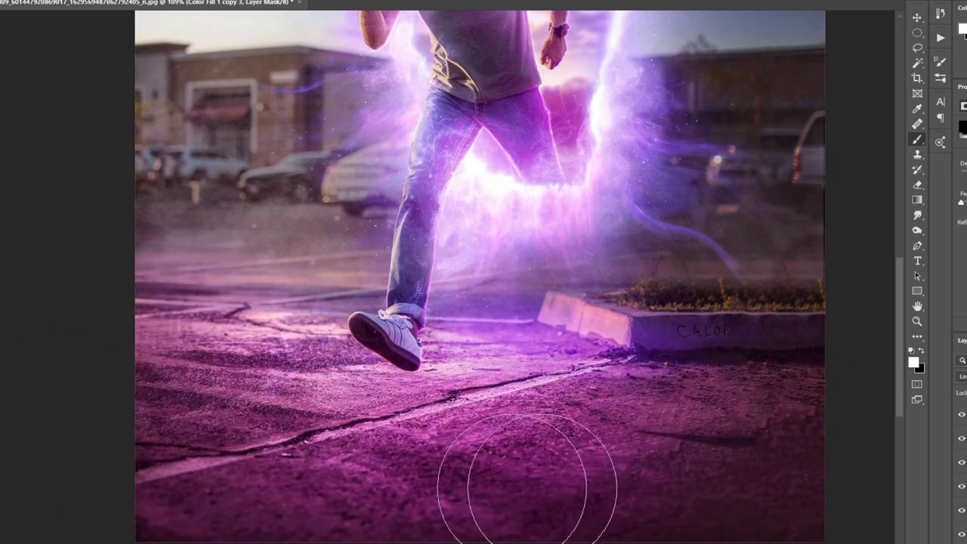
key("v")
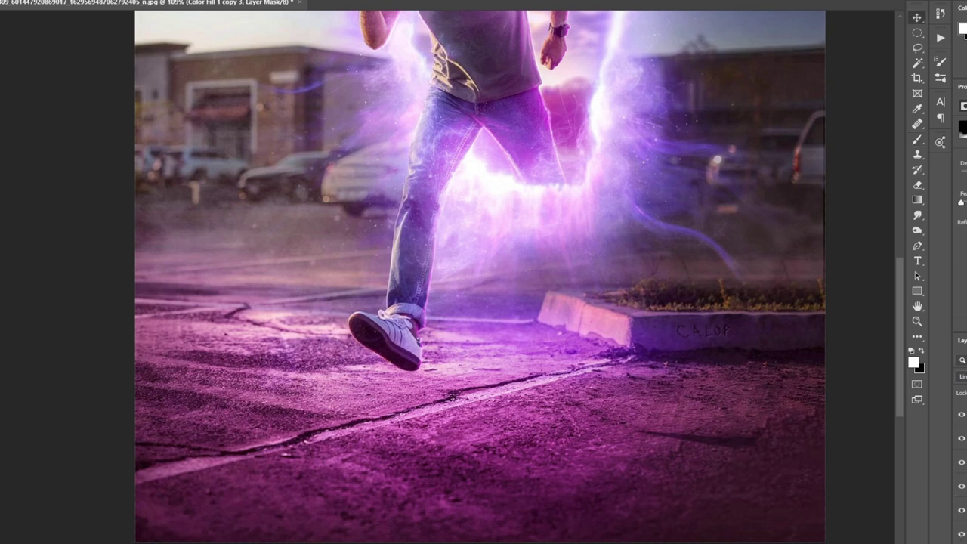
key("ctrl+2")
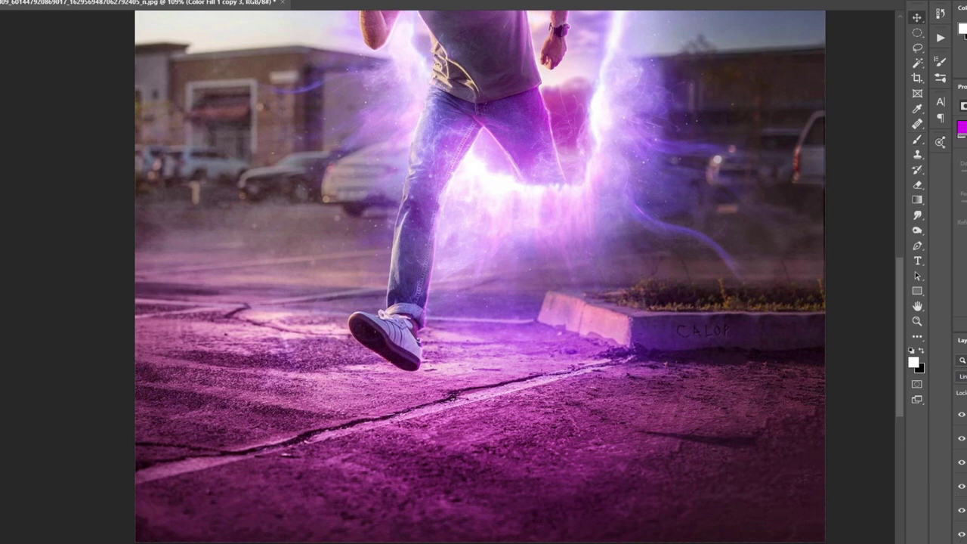
scroll(420, 369, "up", 3)
scroll(419, 369, "up", 2)
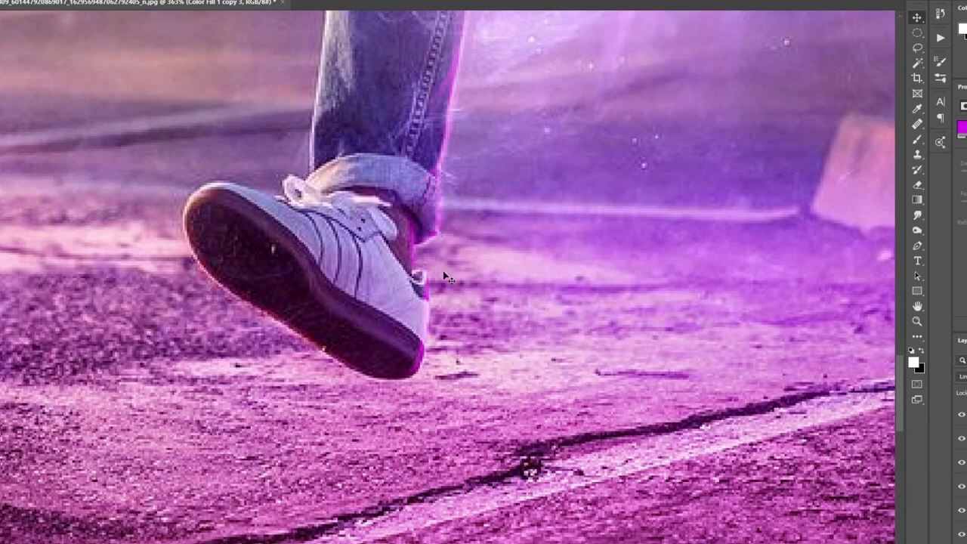
scroll(449, 349, "down", 3)
scroll(449, 349, "down", 3)
scroll(471, 255, "up", 1)
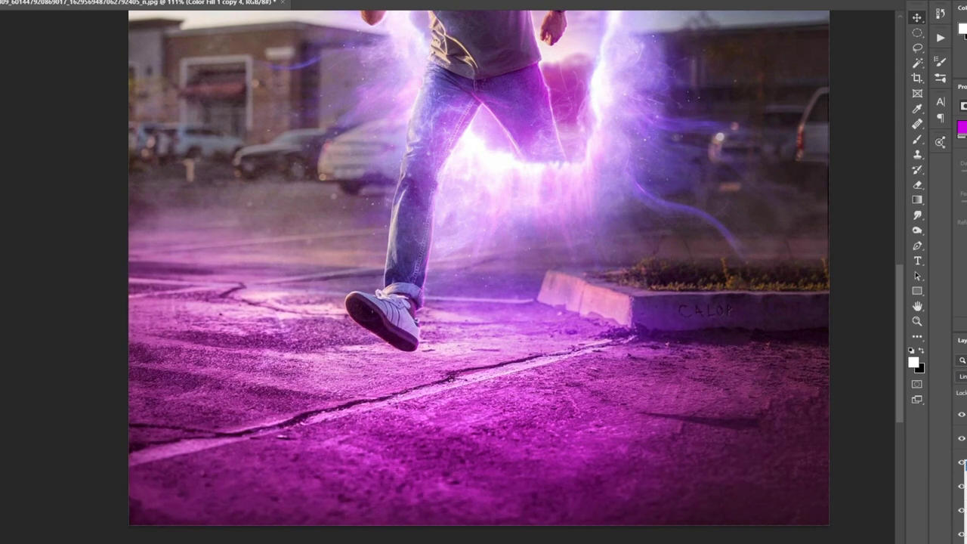
Duplicate the magenta fill layer and split the Blend If Underlying Layer slider
key("ctrl+j")
left_click(857, 220)
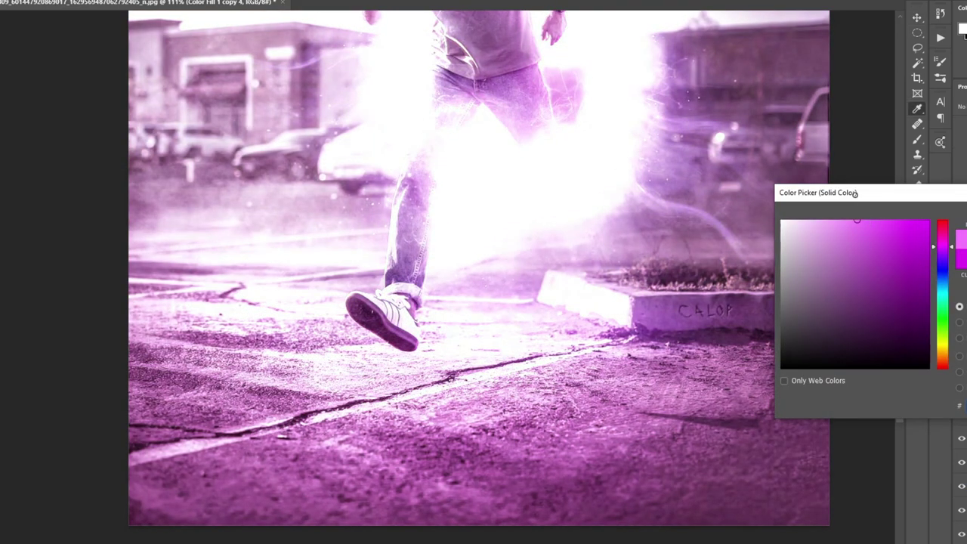
key("Return")
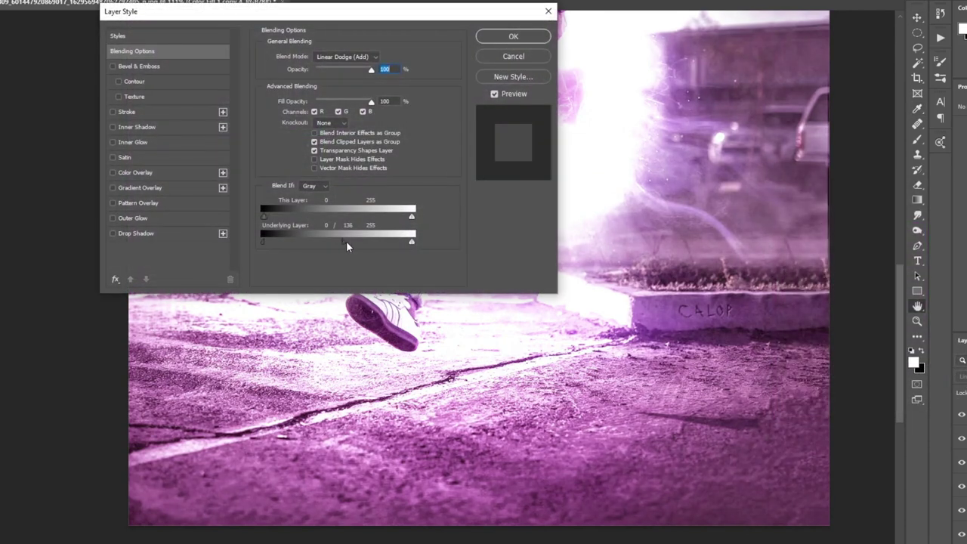
left_click_drag(347, 246, 397, 243)
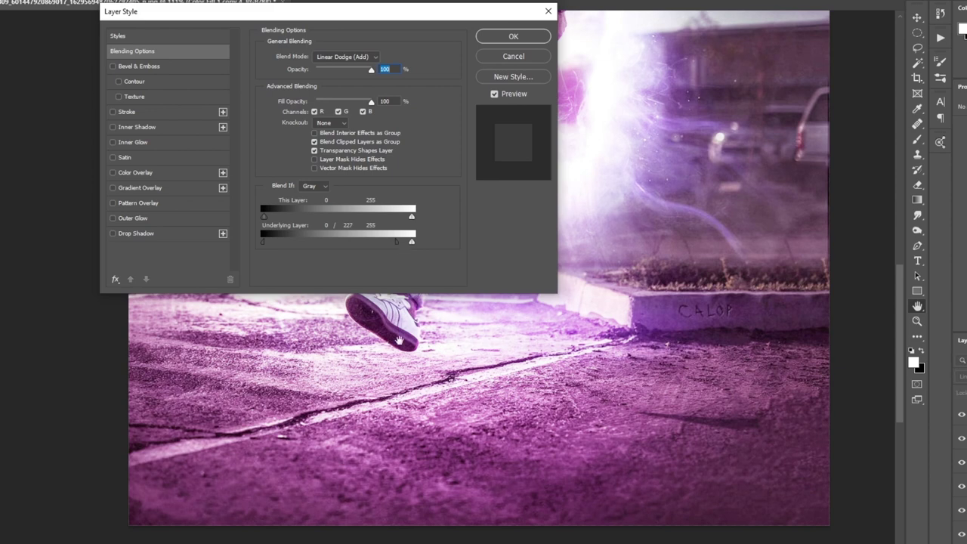
left_click(513, 38)
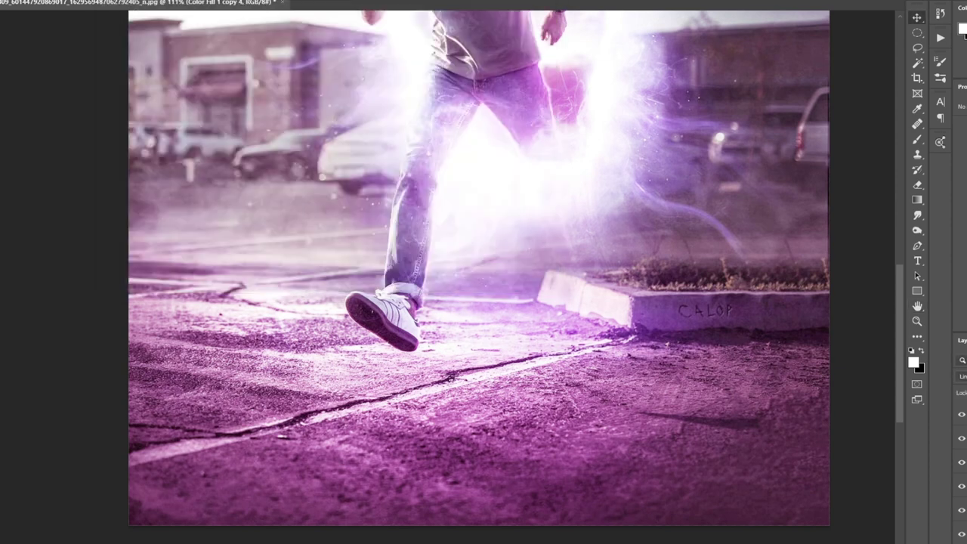
Paint the duplicate's glow onto the ground around the crack near the runner's foot
key("b")
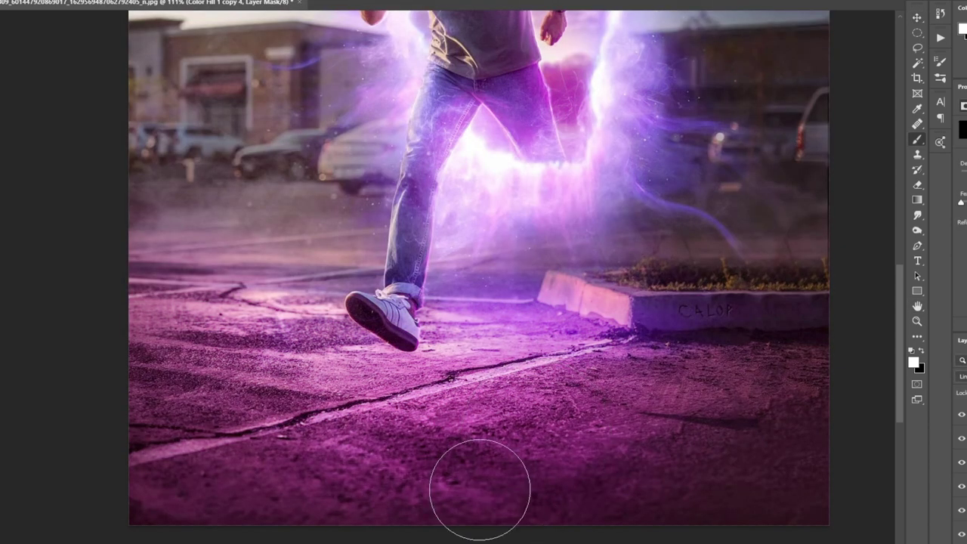
left_click_drag(301, 386, 485, 411)
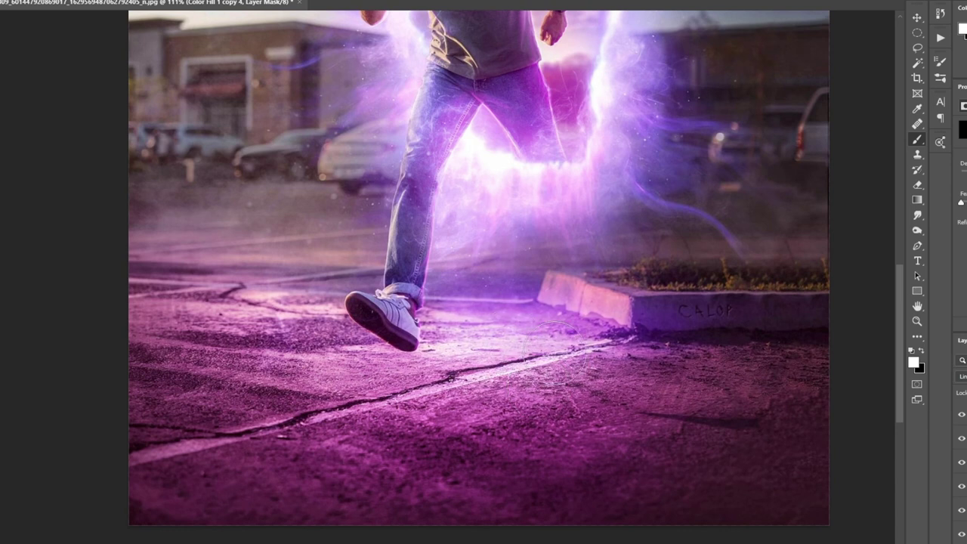
key("bracketright")
key("bracketright")
key("bracketright")
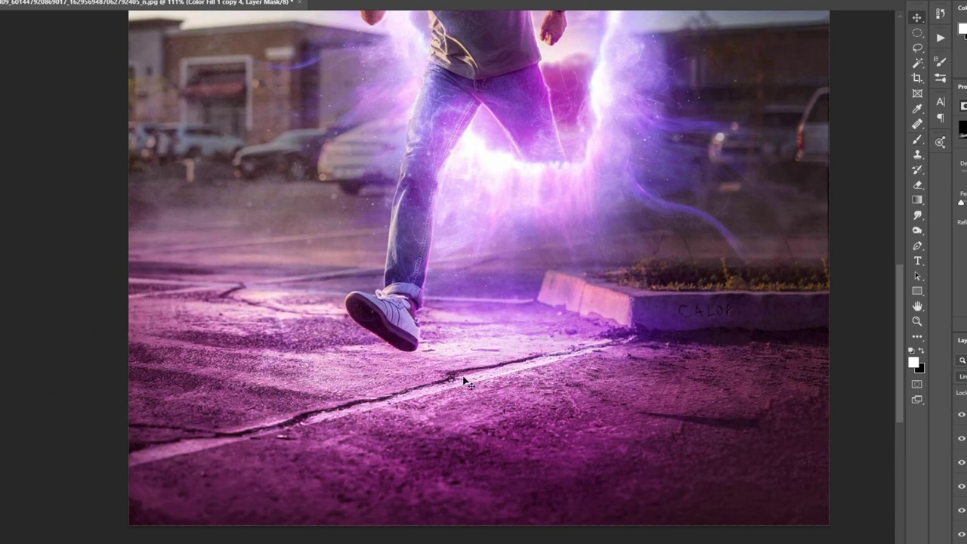
scroll(478, 293, "down", 5)
scroll(486, 194, "down", 2)
scroll(506, 252, "up", 5)
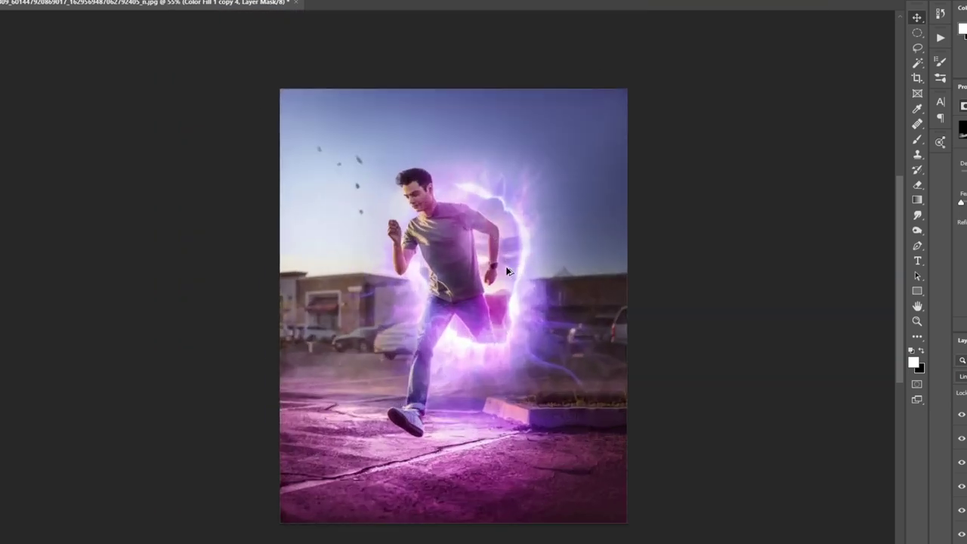
Toggle the glow fill layer off and on to compare the effect
left_click(963, 486)
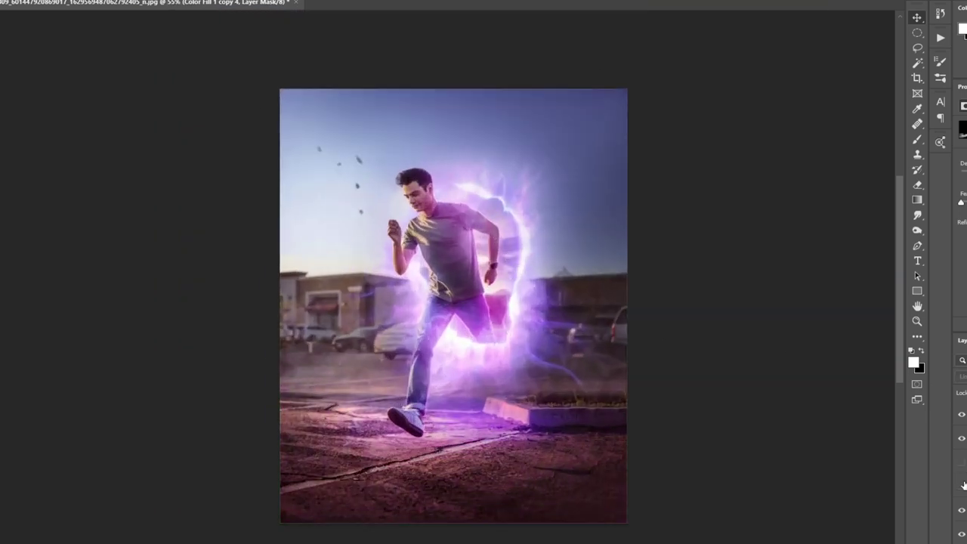
left_click(962, 463)
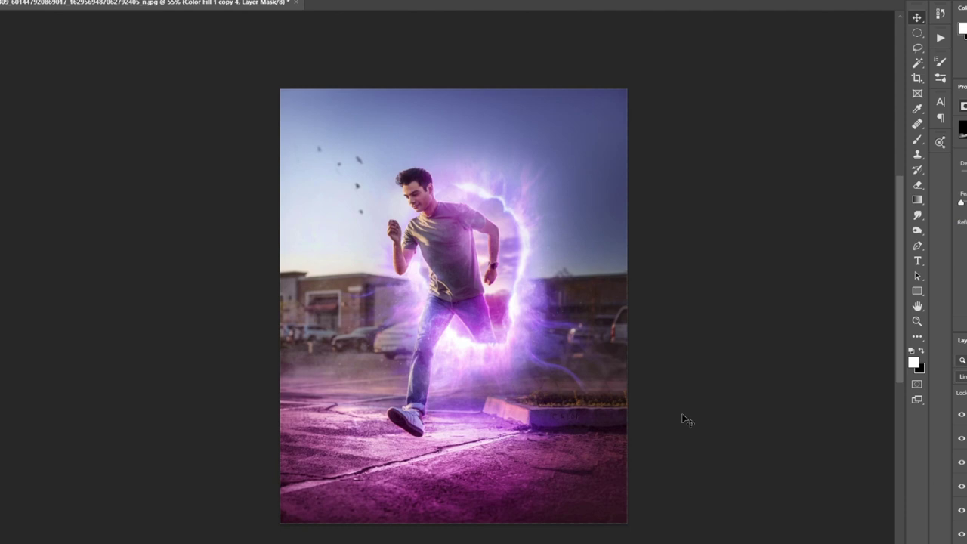
scroll(963, 469, "down", 1)
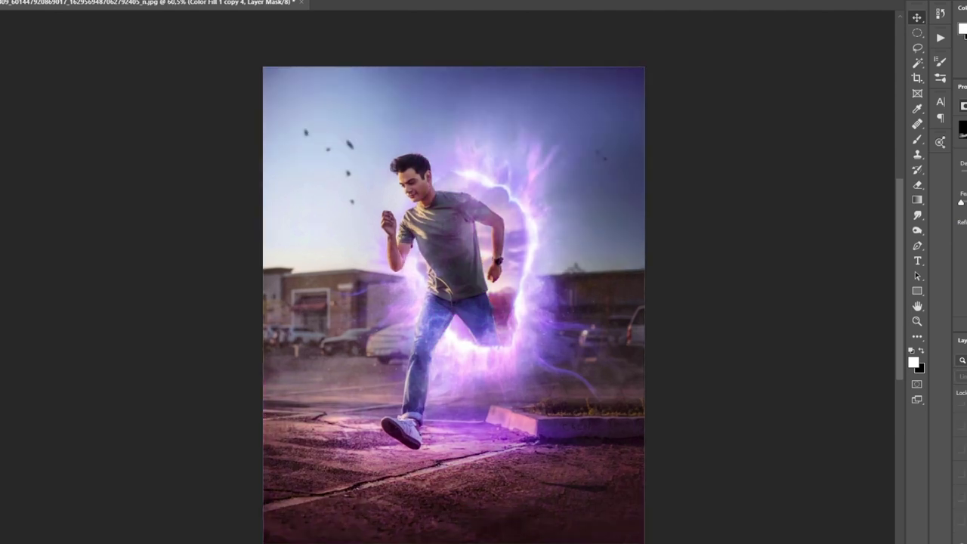
scroll(591, 173, "up", 5)
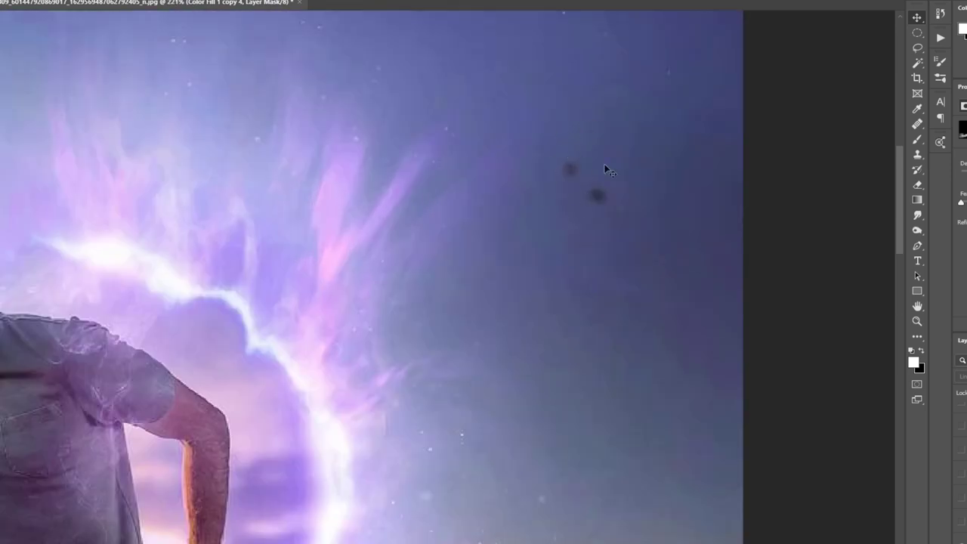
Remove a dark speck from the upper-right sky with the Spot Healing Brush
left_click(597, 195)
scroll(618, 197, "down", 3)
scroll(574, 241, "down", 2)
scroll(551, 272, "down", 1)
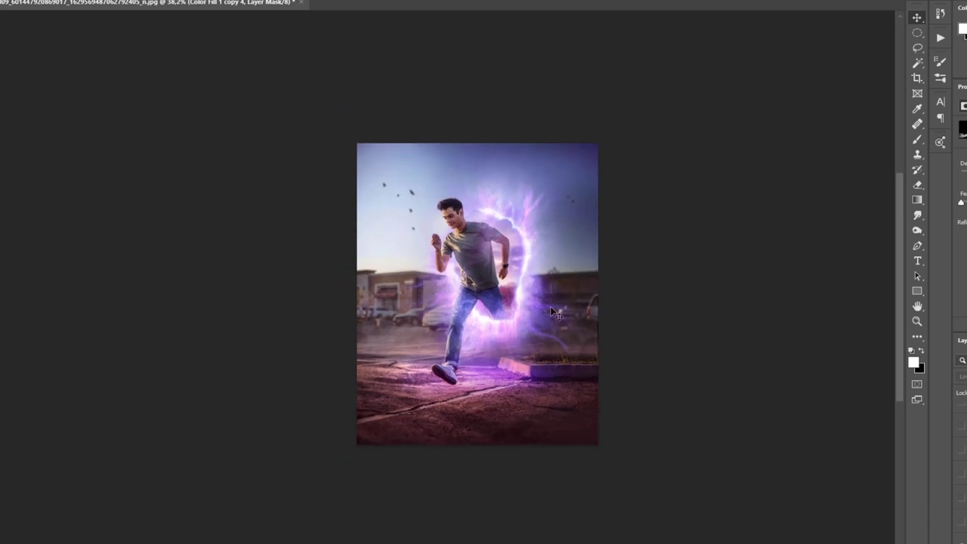
scroll(539, 284, "up", 1)
scroll(539, 283, "up", 1)
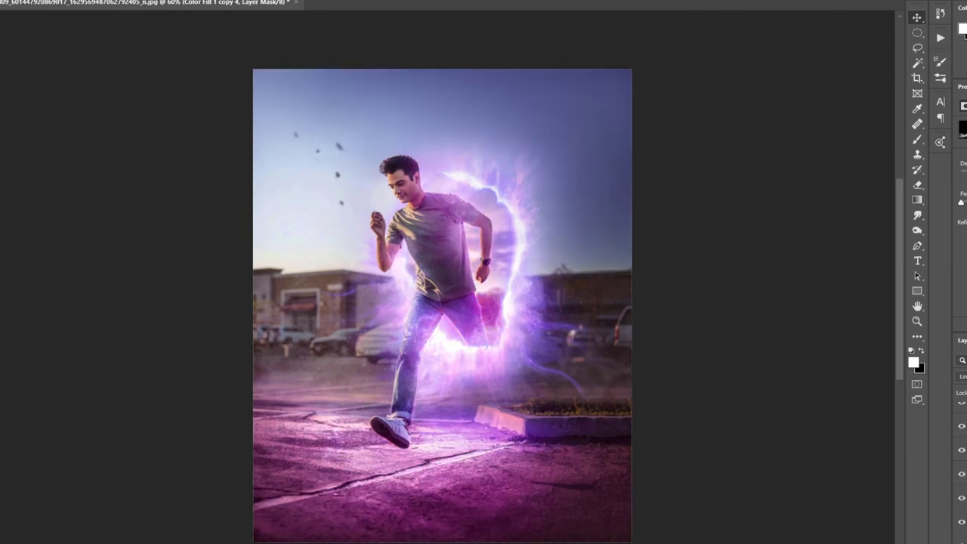
Place the lens-flare image above Layer 2 and enlarge it around its centre
left_click(963, 511)
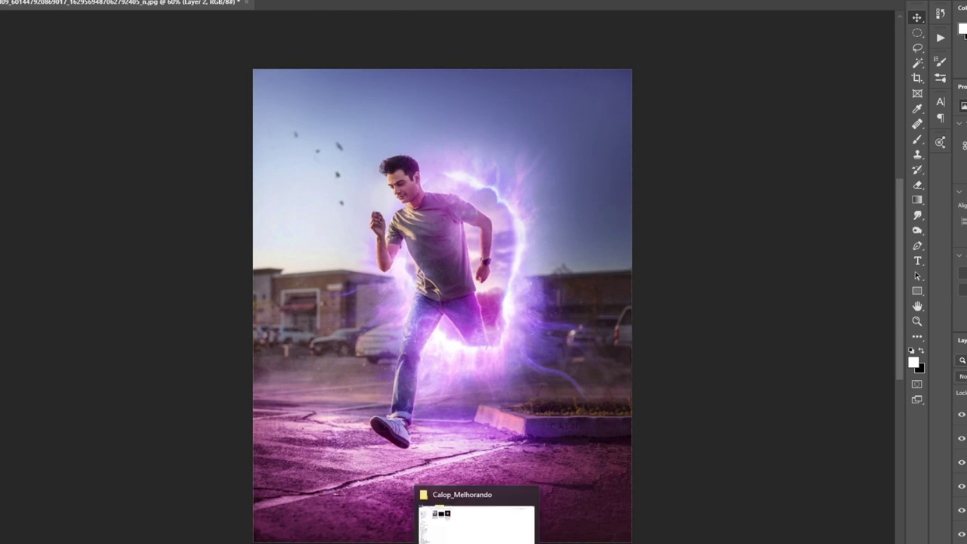
left_click(463, 495)
mouse_move(242, 49)
left_mouse_down()
mouse_move(394, 351)
mouse_move(446, 346)
left_mouse_up()
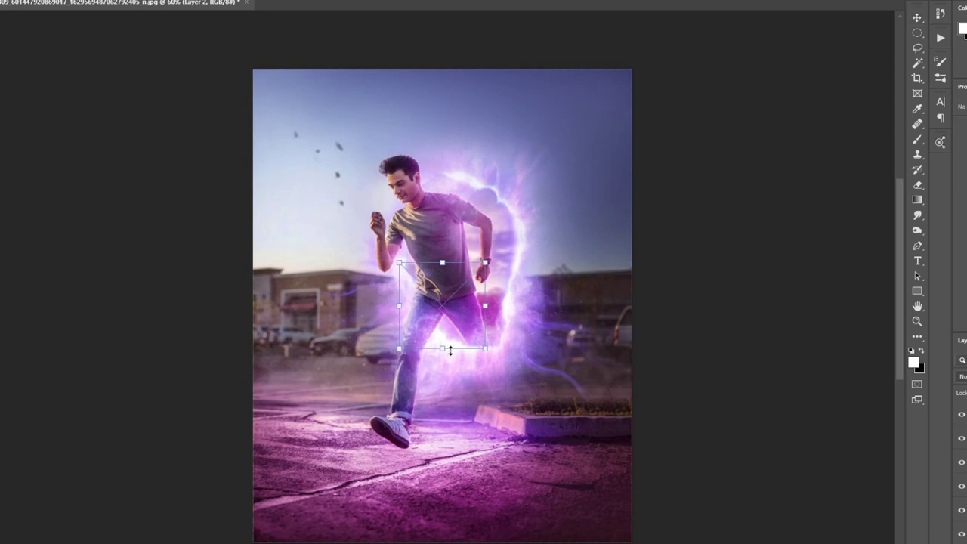
left_click_drag(481, 261, 672, 151)
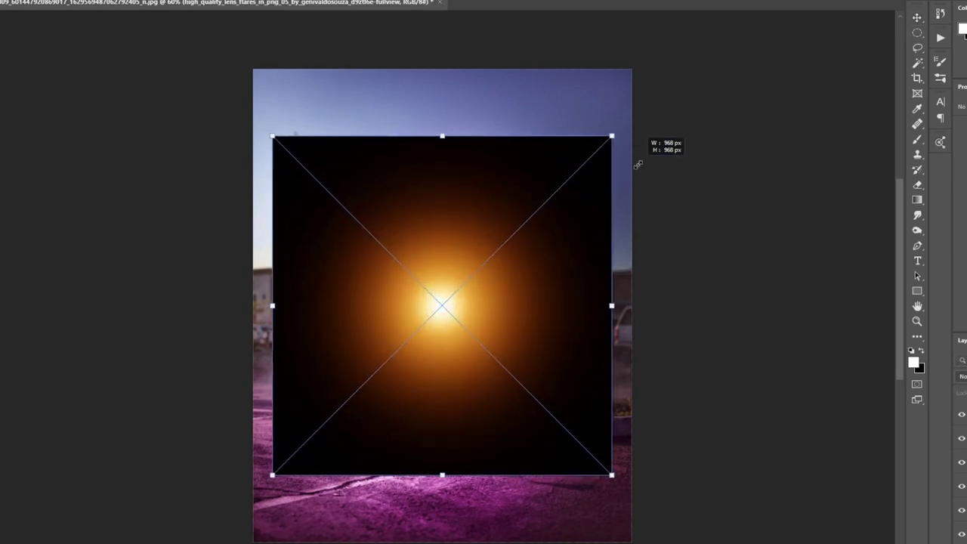
key("Return")
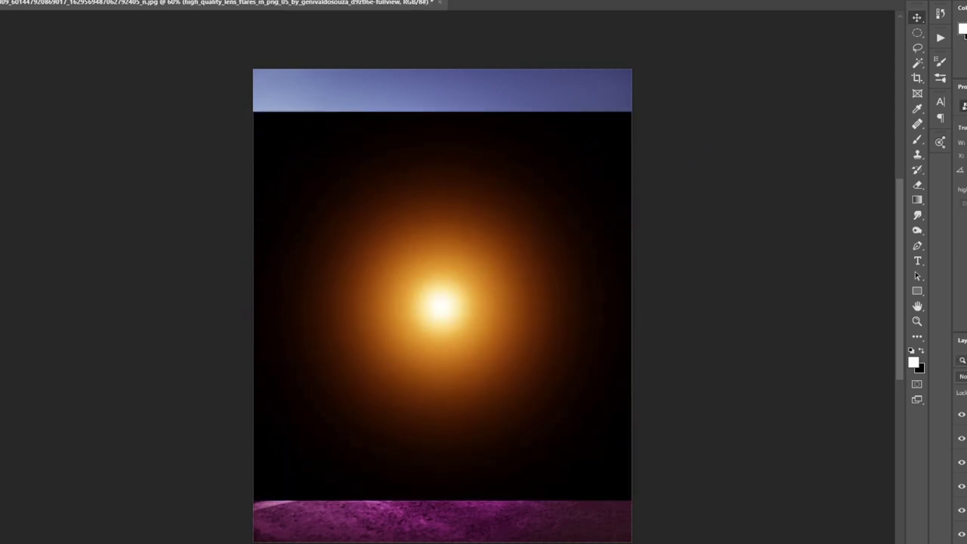
Blend the flare with Screen, scale it up, and shift it to the lot's left side
left_click(963, 375)
left_click(962, 378)
left_click_drag(459, 287, 310, 268)
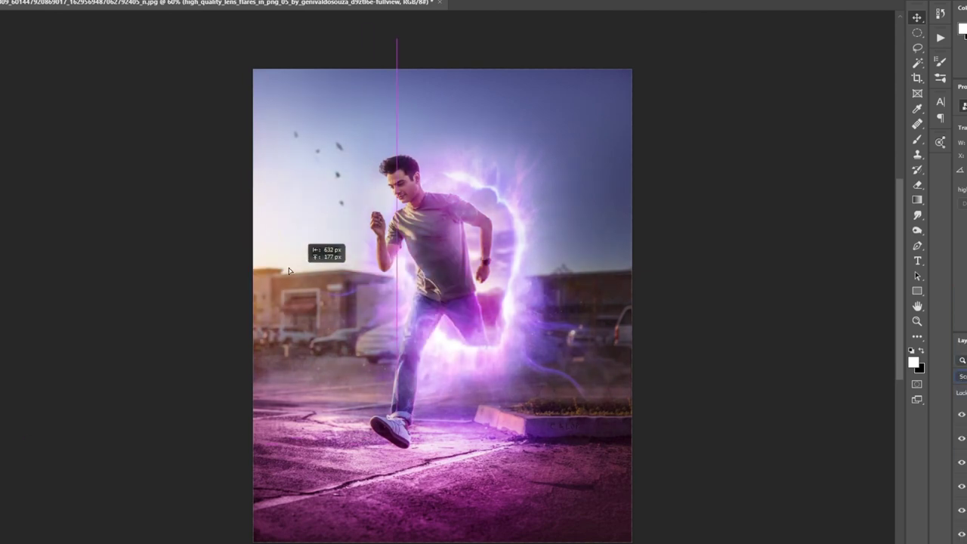
key("ctrl+t")
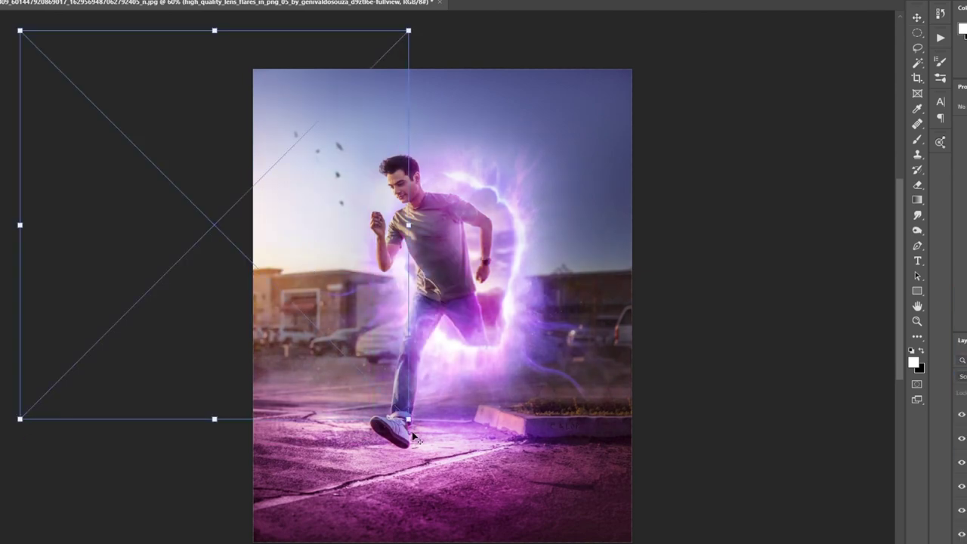
left_click_drag(411, 416, 428, 438)
key("Return")
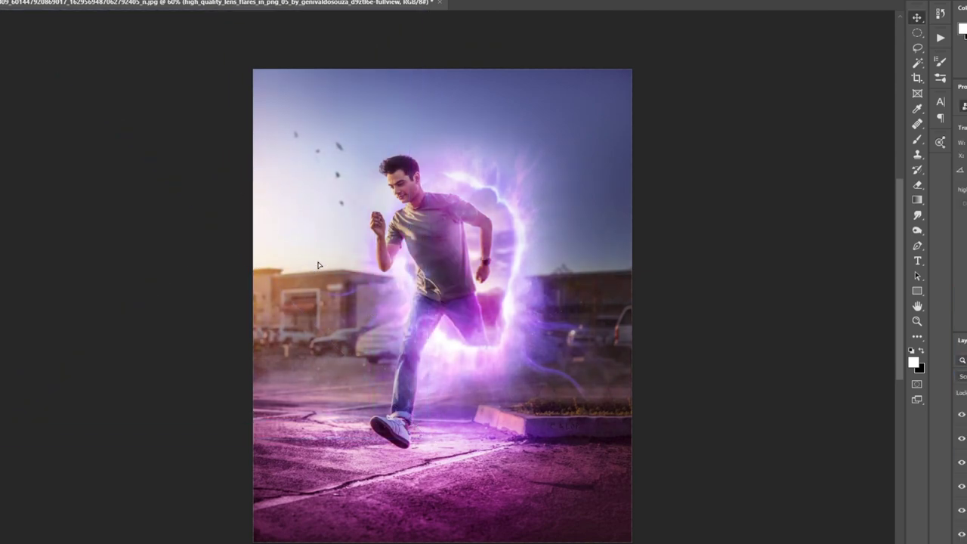
left_click_drag(324, 265, 470, 259)
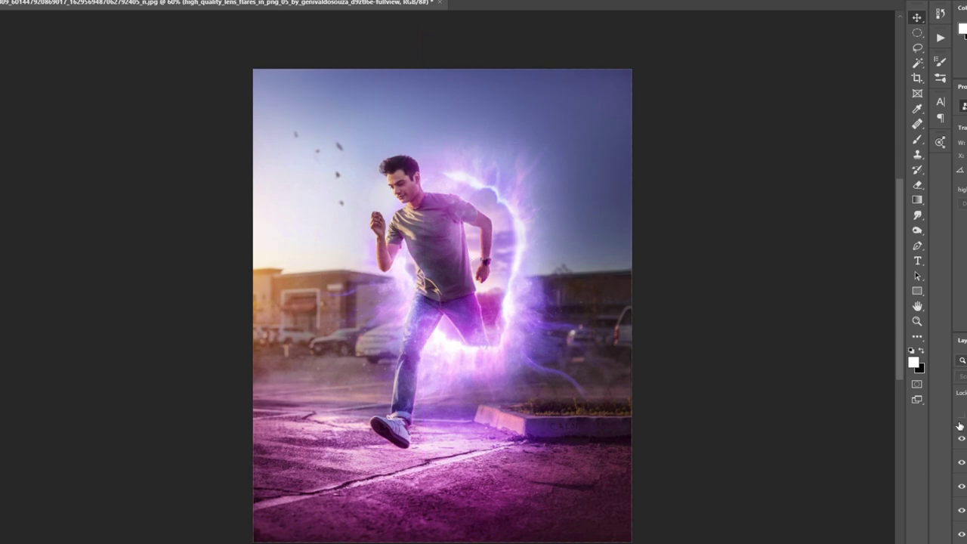
scroll(404, 181, "up", 2)
scroll(404, 181, "up", 3)
scroll(347, 138, "down", 2)
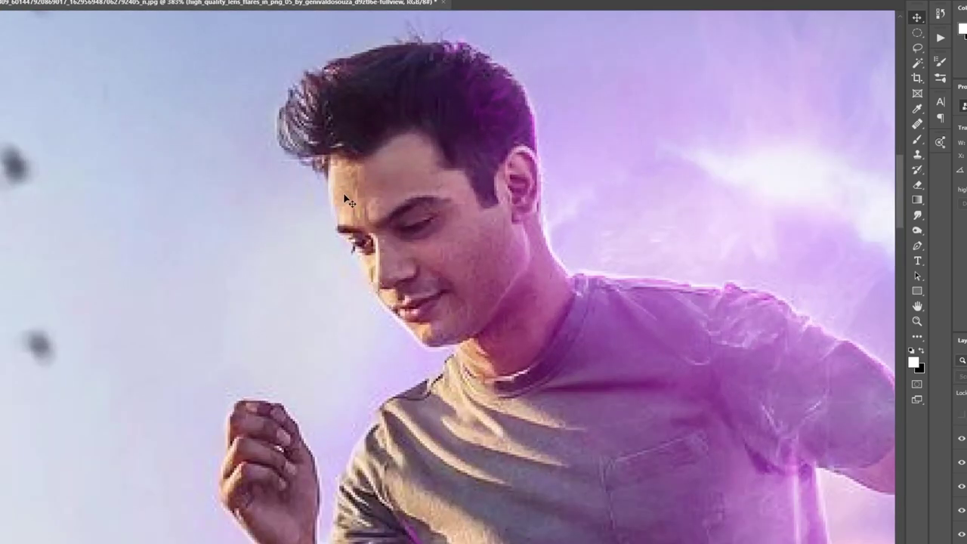
scroll(481, 229, "down", 2)
scroll(479, 224, "down", 2)
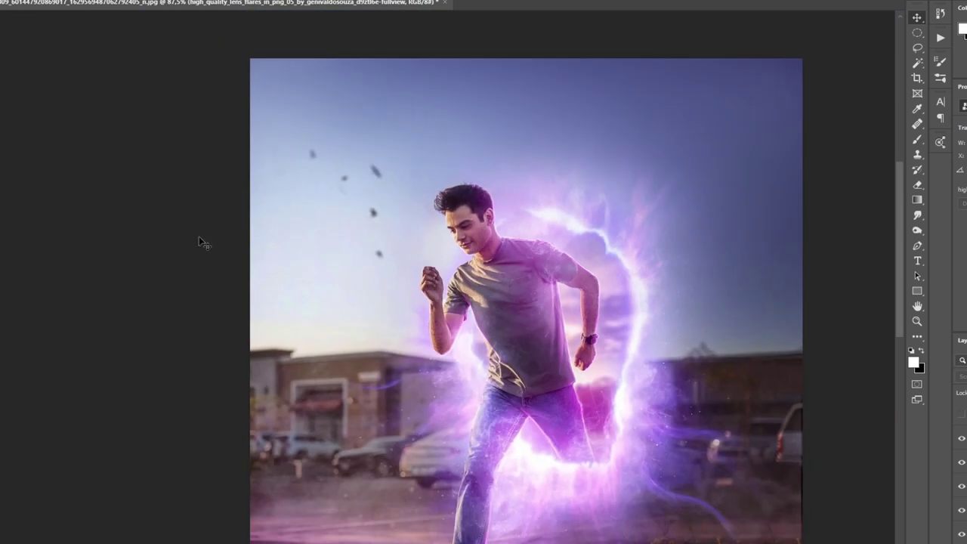
scroll(417, 237, "down", 2)
key("ctrl+0")
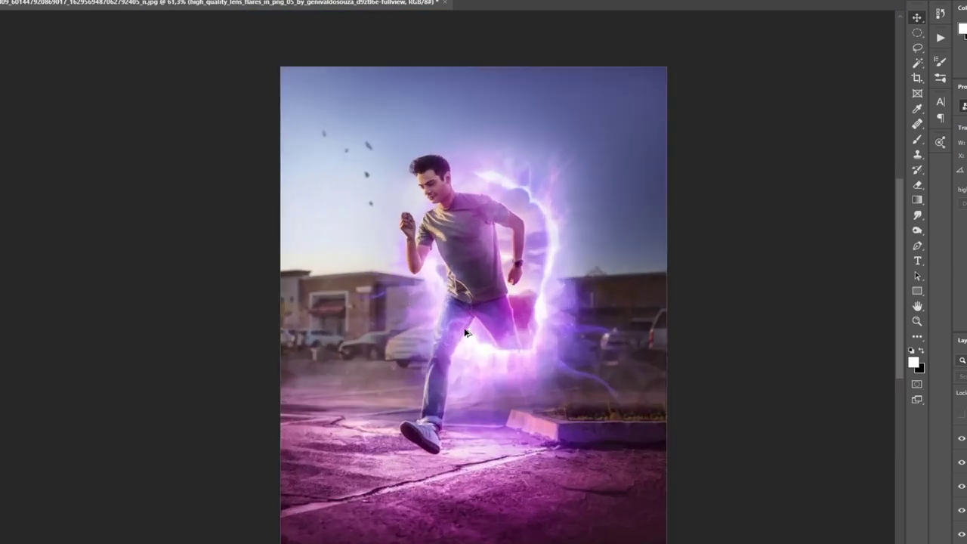
left_click(961, 414)
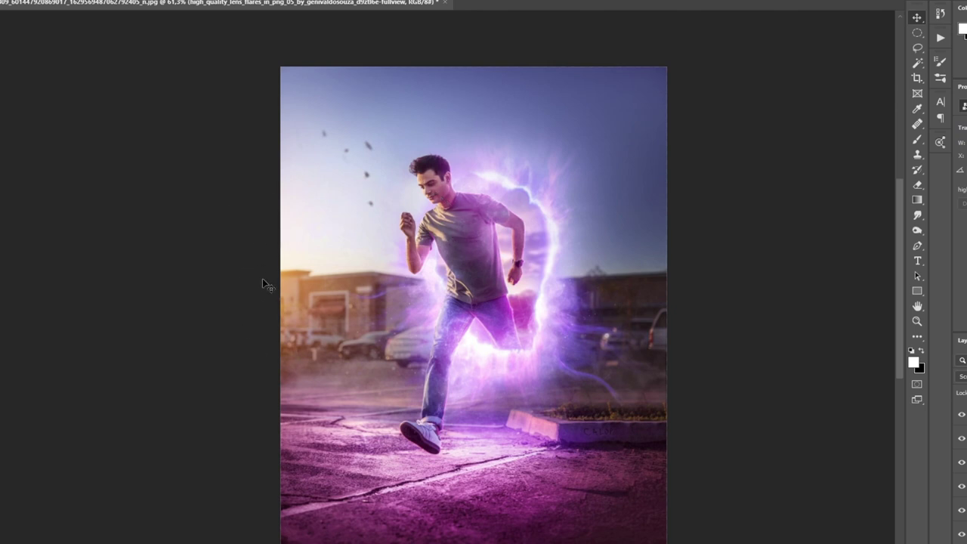
left_click(961, 418)
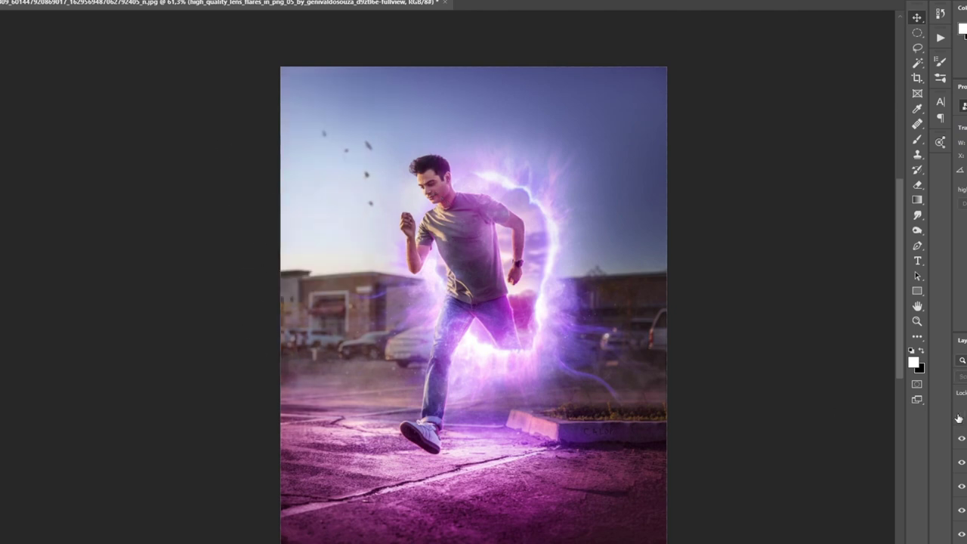
left_click(961, 418)
Draw a black gradient on the flare's mask, fading it toward the top of the sky
left_click(960, 417)
left_click(964, 418)
key("g")
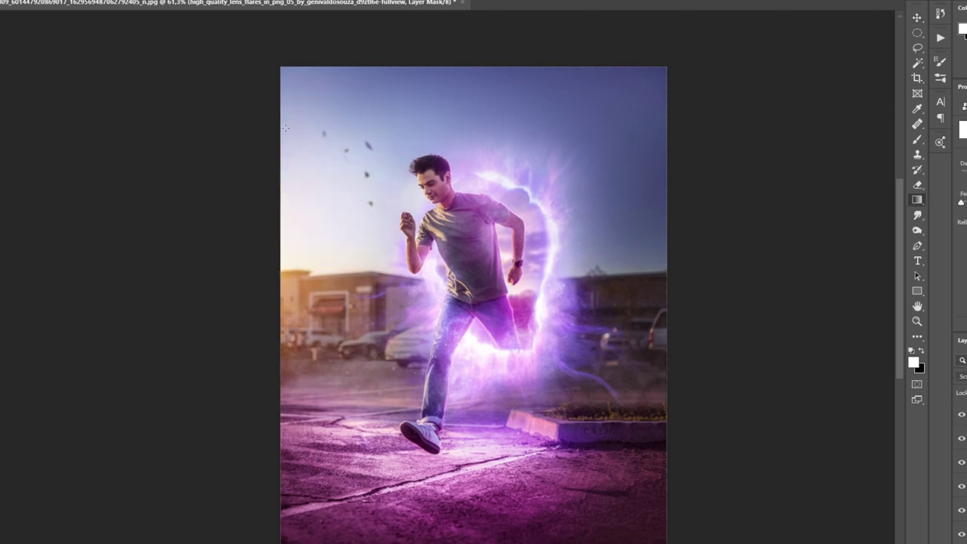
key("x")
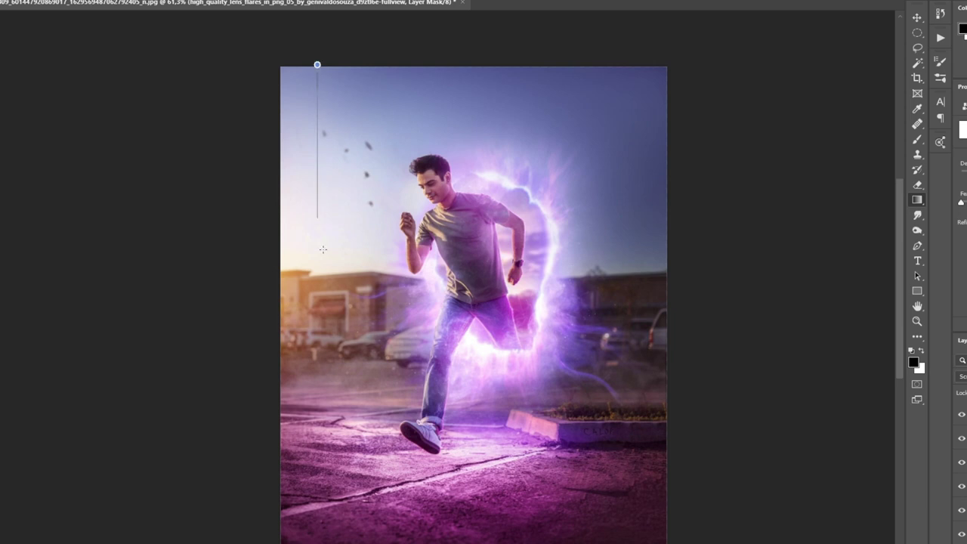
left_click_drag(320, 41, 316, 118)
left_click_drag(312, 68, 313, 132)
left_click_drag(303, 44, 303, 272)
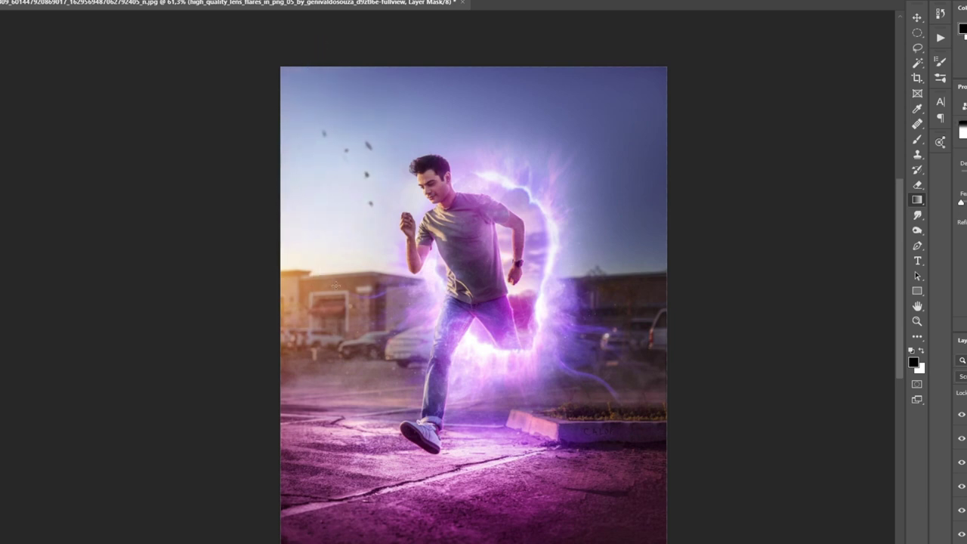
Redo the mask gradient from the sky downward and compare the masked flare
left_click_drag(328, 447, 344, 314)
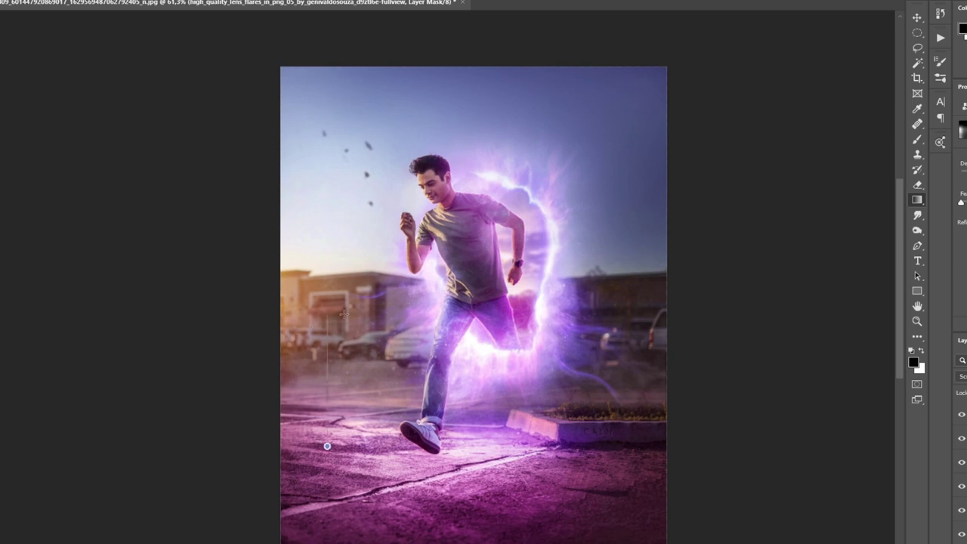
left_click_drag(324, 91, 324, 275)
key("v")
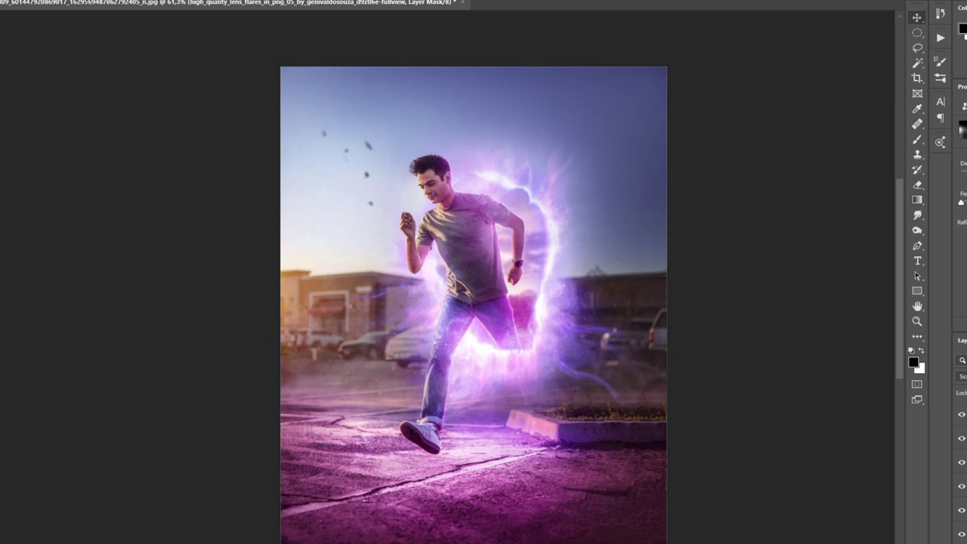
left_click(962, 415)
left_click(962, 415)
key("ctrl+2")
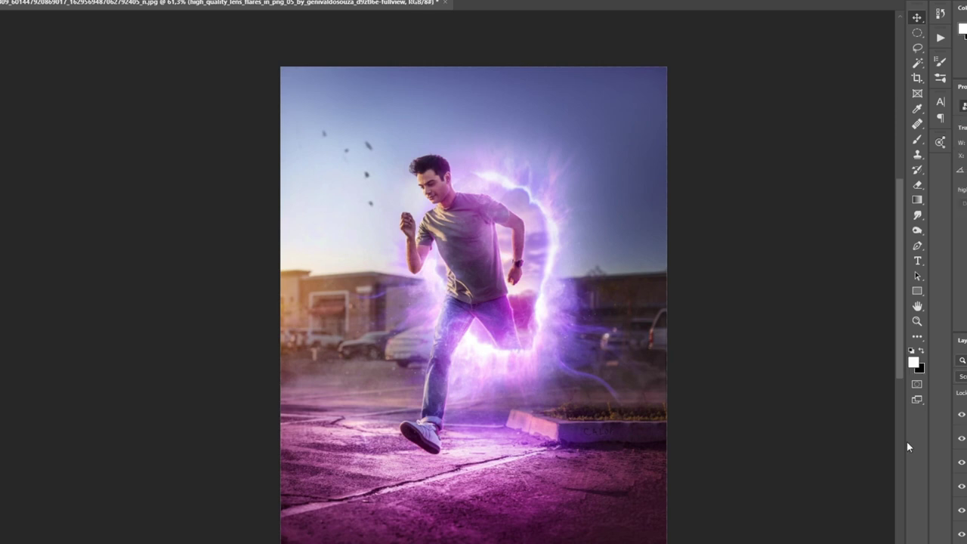
Drag the starry-night background image from the file folder into the composition
scroll(525, 98, "up", 5)
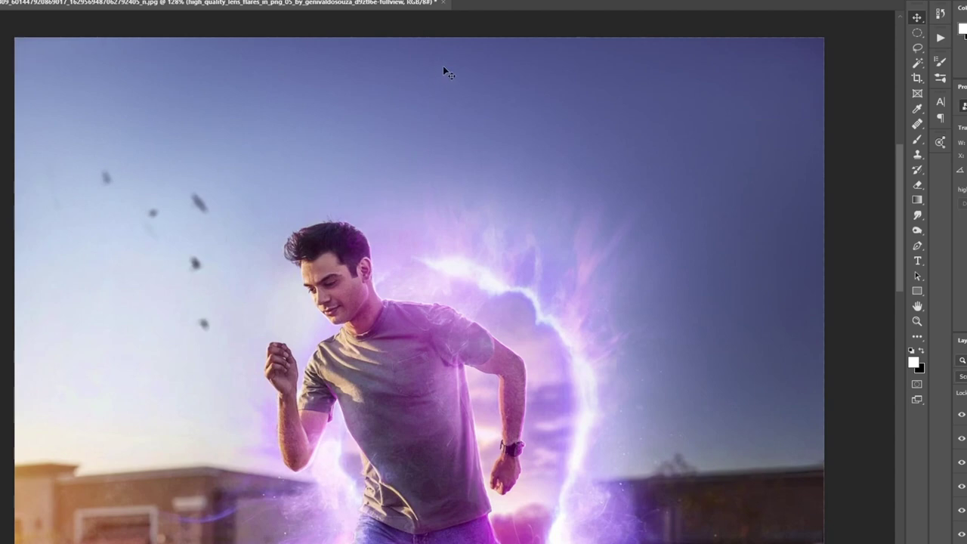
scroll(497, 179, "down", 4)
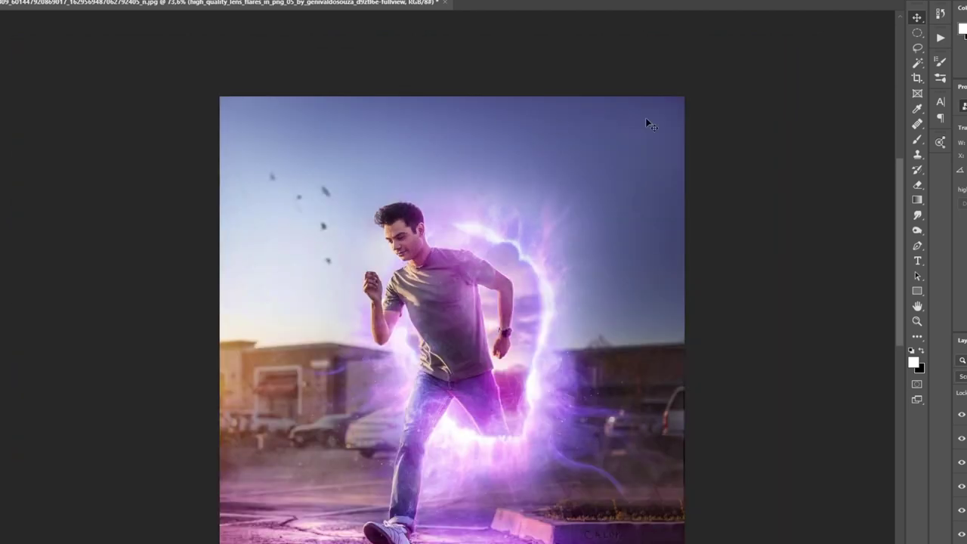
scroll(489, 200, "down", 2)
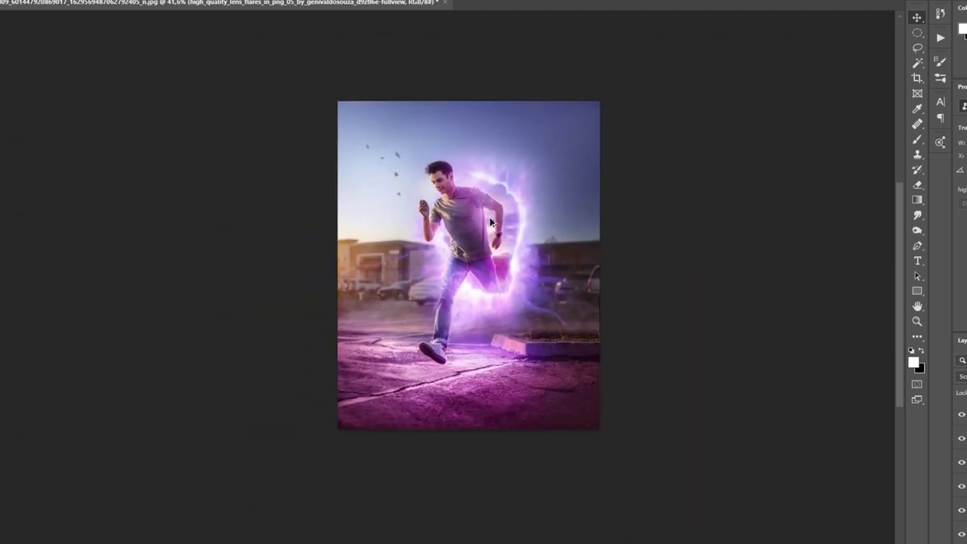
scroll(513, 341, "up", 4)
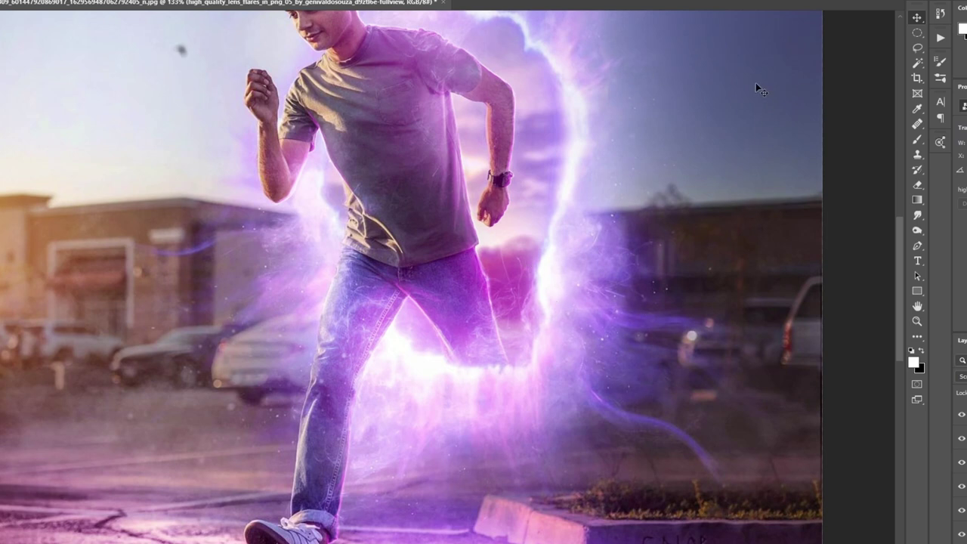
scroll(482, 311, "up", 3)
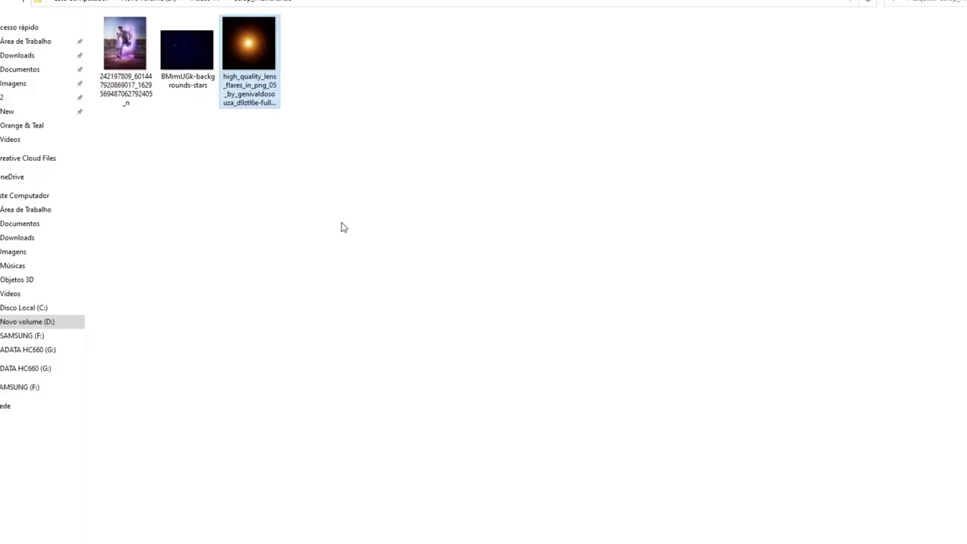
left_click(204, 89)
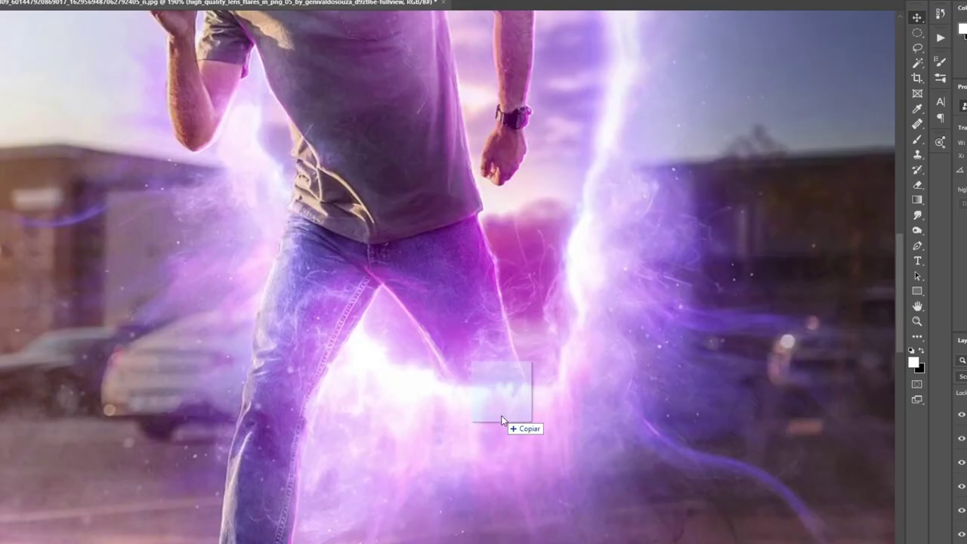
left_click_drag(204, 89, 501, 416)
Place the star image, move it to the canvas's left edge, and shrink it slightly to fit
key("Return")
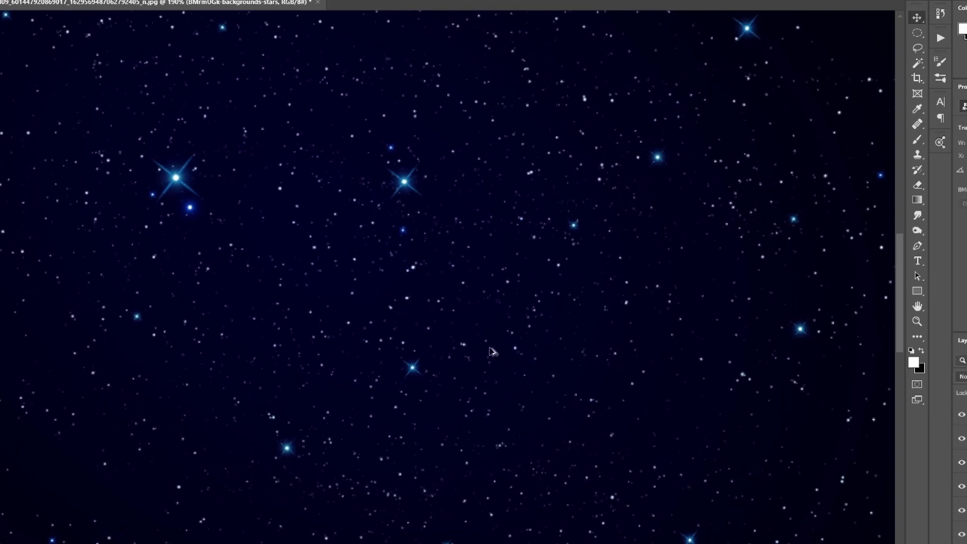
scroll(441, 267, "down", 5)
scroll(401, 234, "up", 1)
scroll(487, 282, "up", 1)
left_click_drag(487, 282, 520, 262)
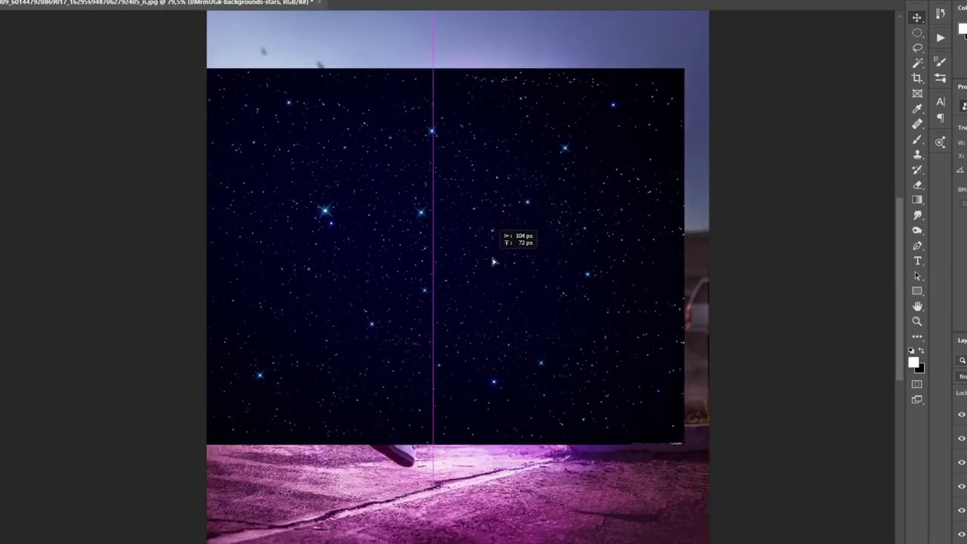
key("ctrl+t")
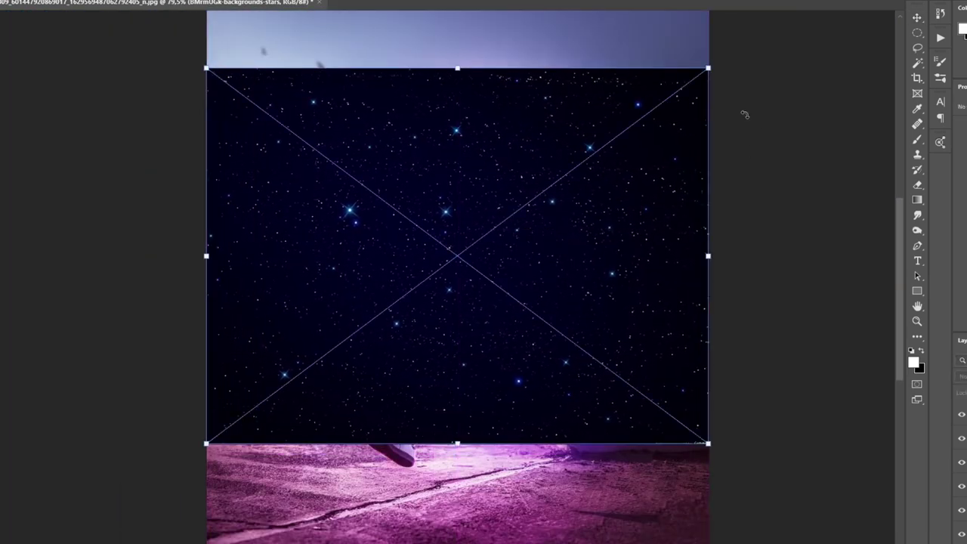
left_click_drag(709, 68, 705, 71)
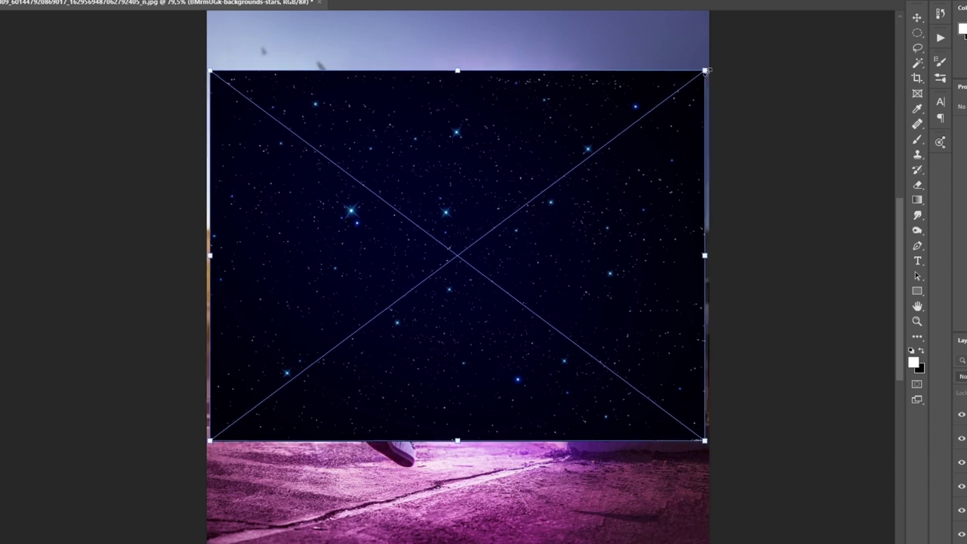
key("Return")
Darken the star layer with Levels black input 41 and paint a soft pinkish-white bokeh blob
key("e")
key("ctrl+l")
key("Return")
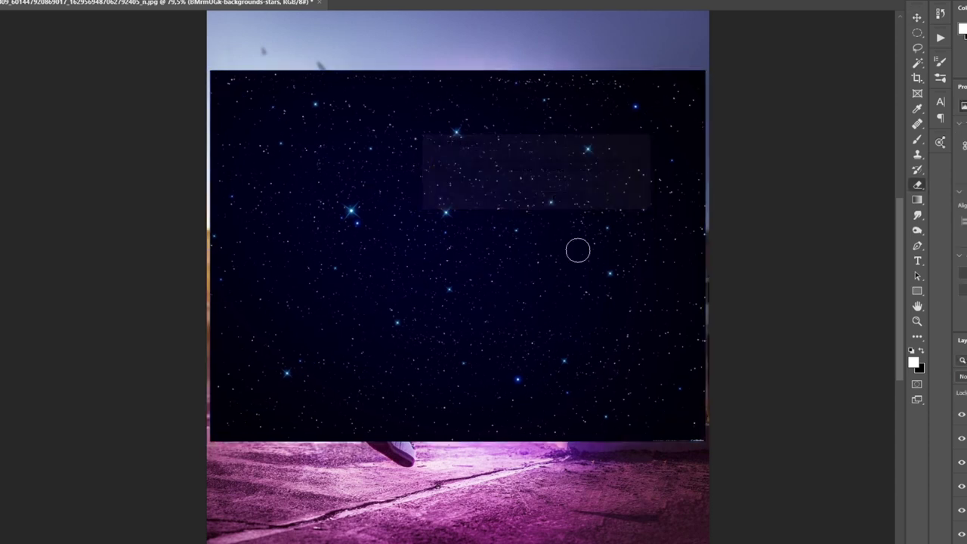
left_click_drag(683, 228, 707, 231)
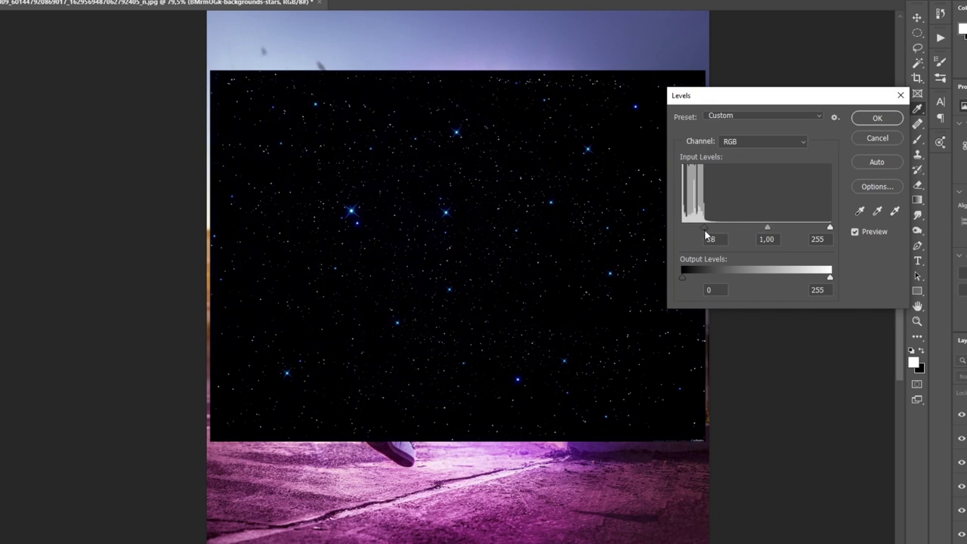
left_click(878, 118)
scroll(348, 218, "up", 3)
left_click_drag(348, 218, 359, 237)
Dab soft purple bokeh spots across the upper star layer
left_click(514, 225)
left_click_drag(548, 81, 533, 90)
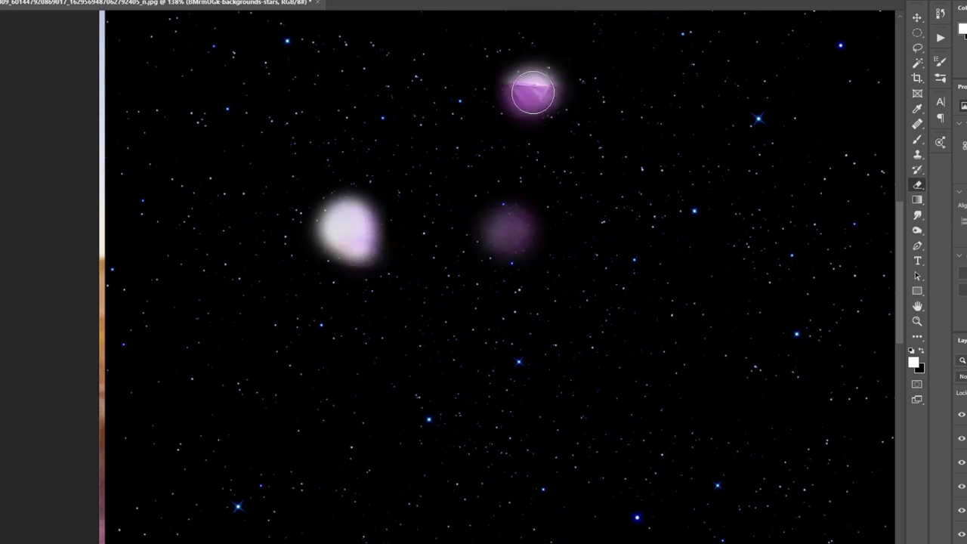
left_click_drag(682, 181, 689, 215)
left_click(754, 121)
left_click_drag(754, 121, 423, 113)
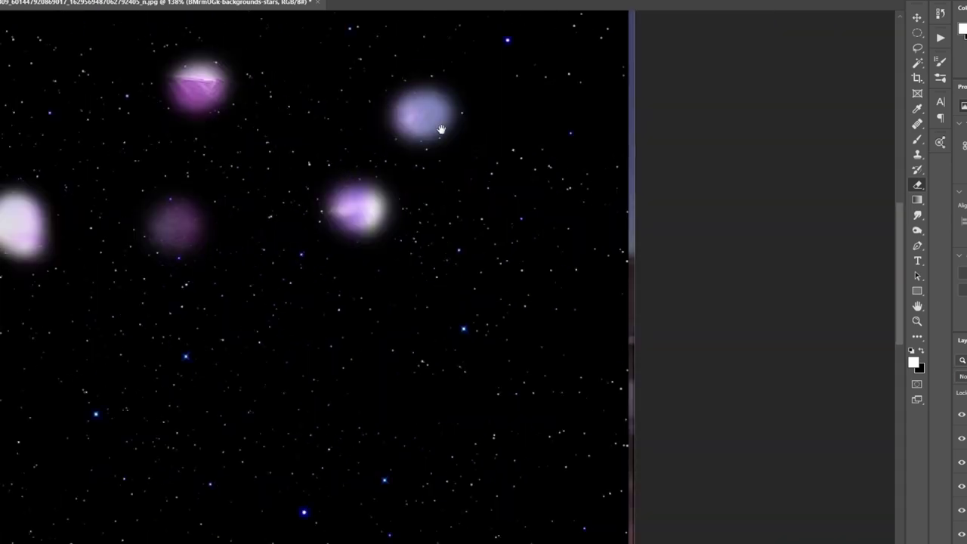
left_click_drag(492, 111, 613, 4)
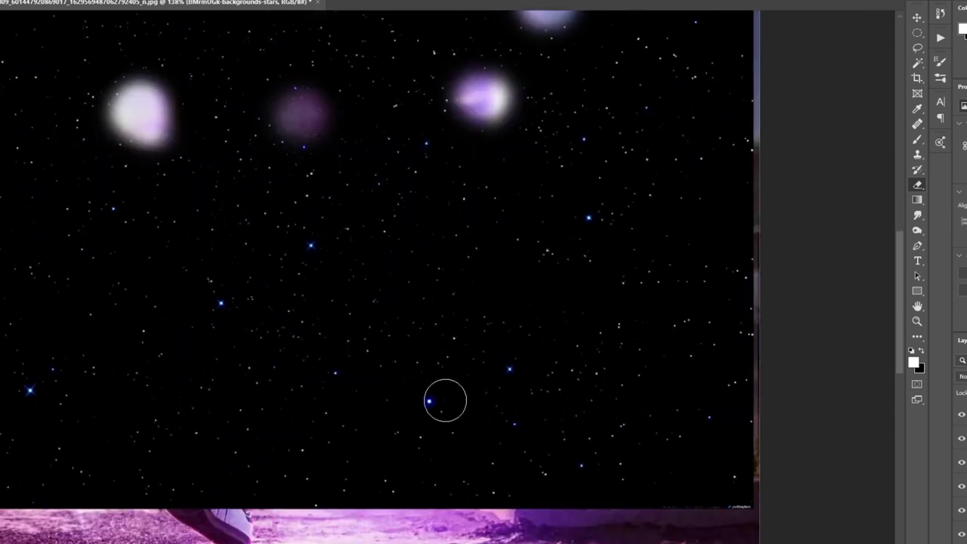
Add more soft purple bokeh dabs lower down across the stars
left_click(438, 397)
left_click(513, 364)
left_click(588, 217)
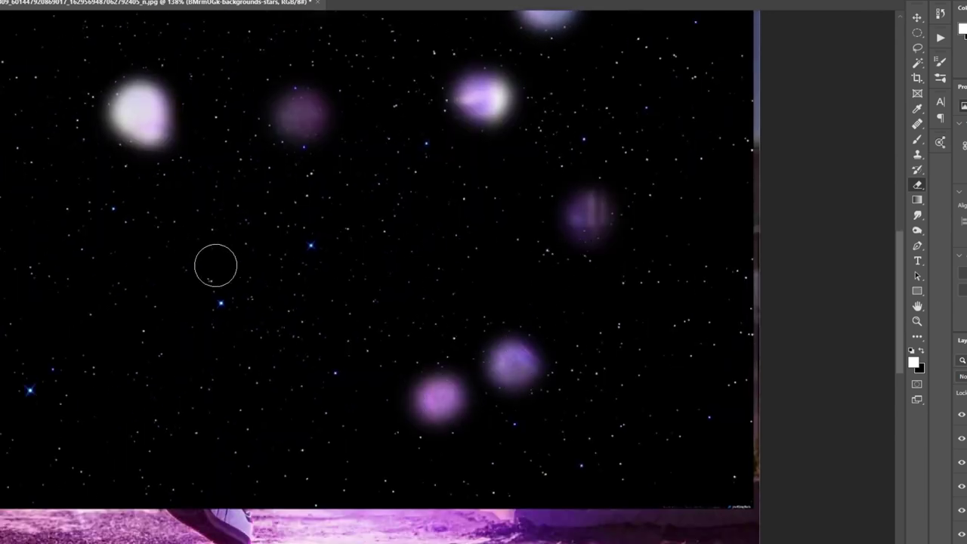
left_click_drag(309, 251, 325, 242)
left_click(217, 302)
left_click_drag(217, 301, 468, 214)
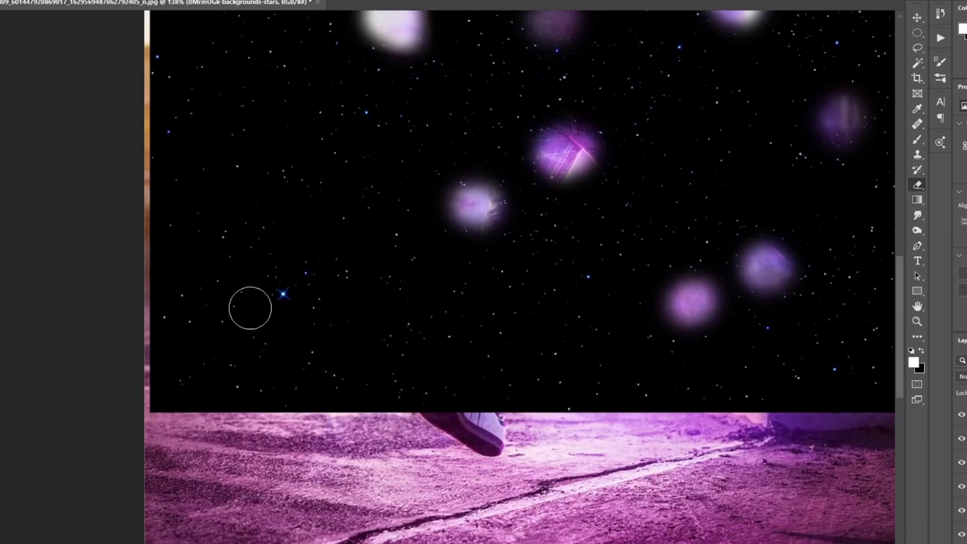
left_click(281, 293)
Zoom out and begin free-transforming the stars layer
scroll(292, 296, "down", 3)
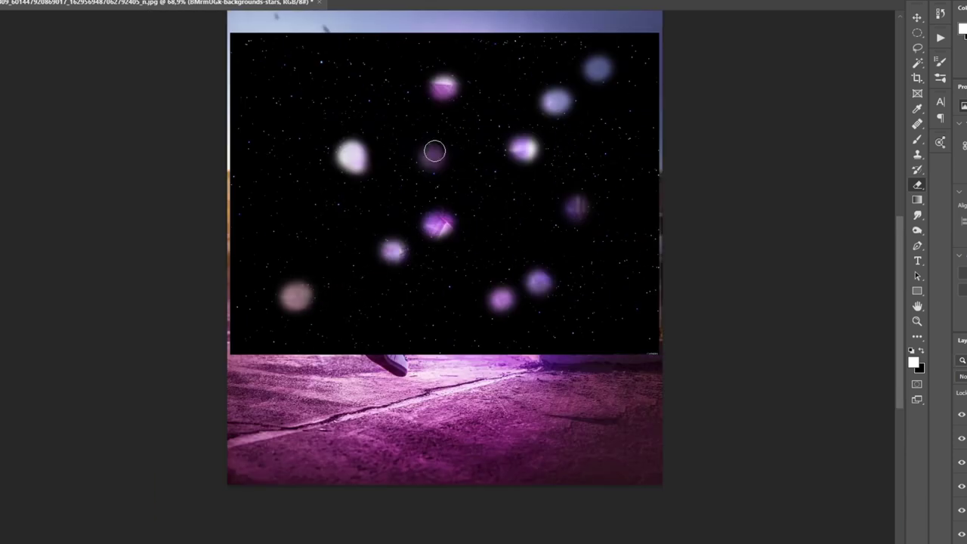
key("v")
scroll(453, 216, "up", 2)
scroll(484, 220, "up", 2)
key("ctrl+t")
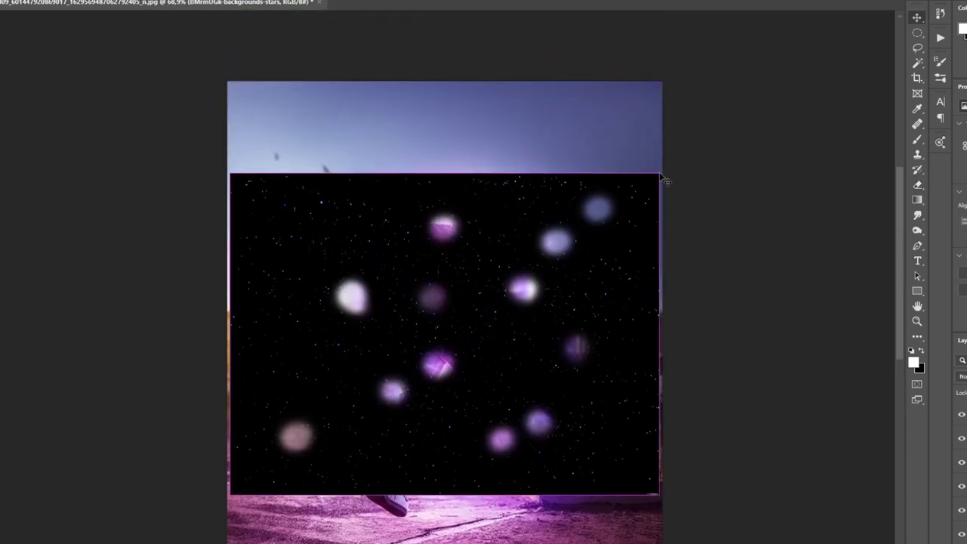
Shrink the bokeh star layer, move it top-right, and Alt-drag a copy to the top-left
left_click_drag(660, 177, 584, 252)
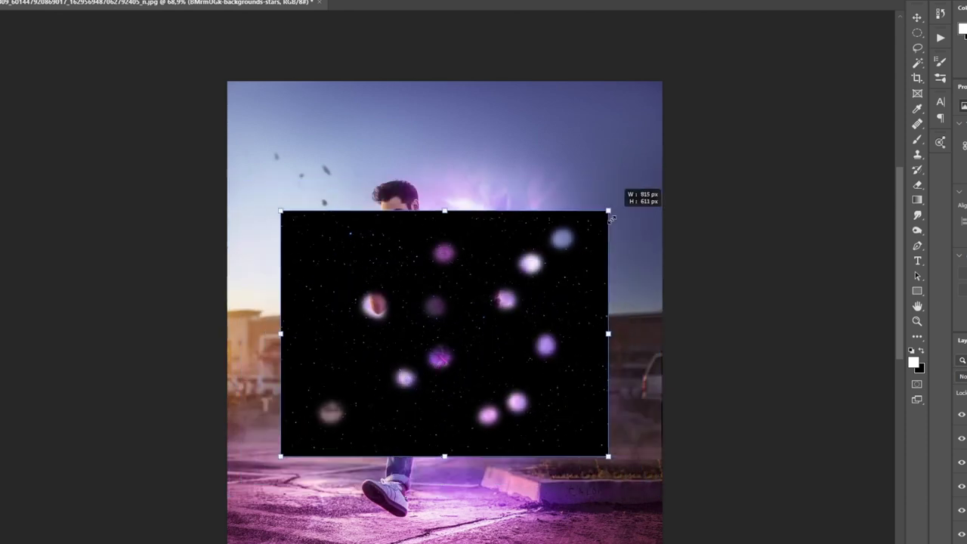
left_click_drag(452, 351, 560, 186)
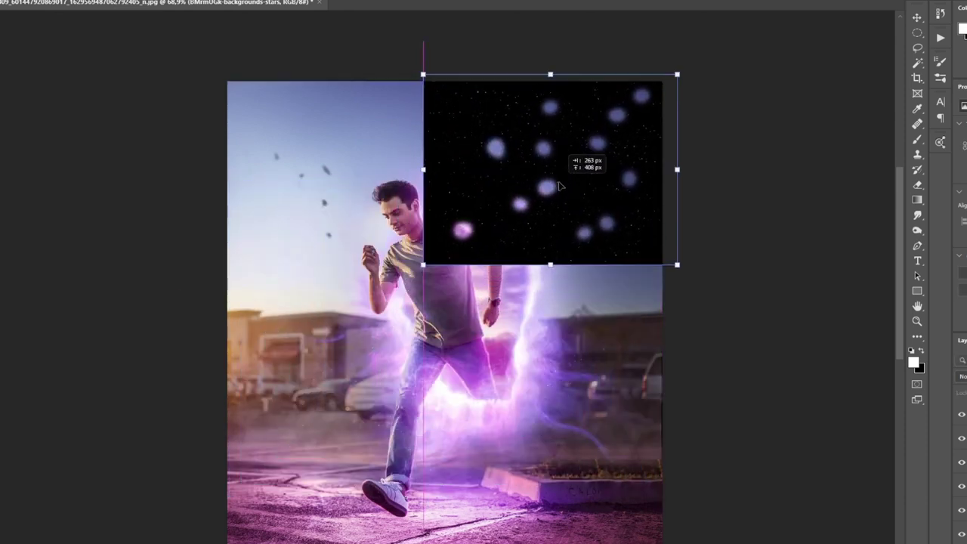
key("Return")
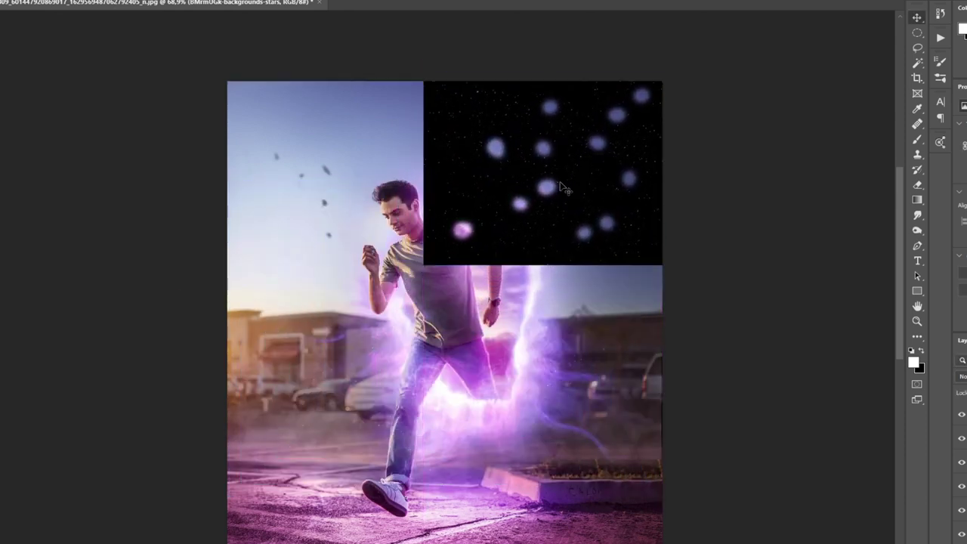
left_click_drag(573, 181, 374, 178)
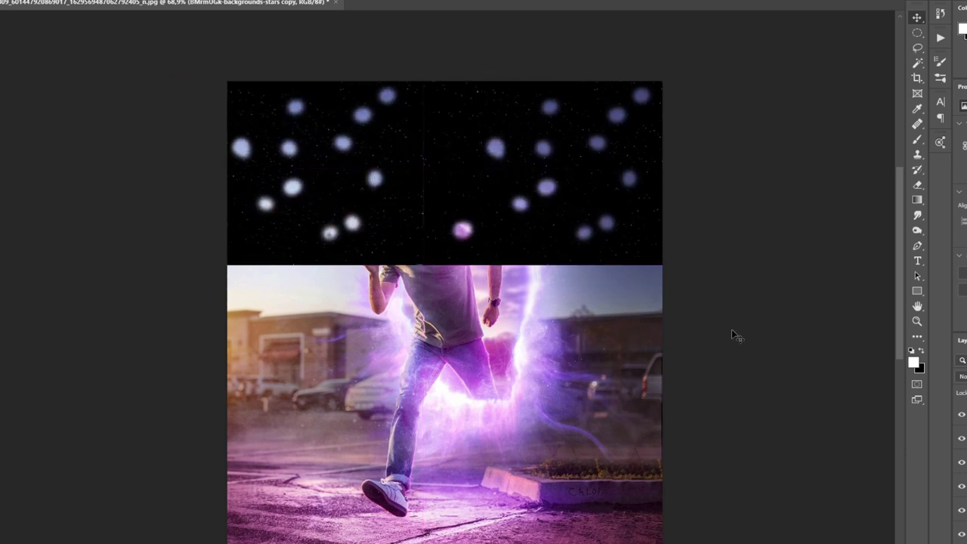
Merge the two star copies into one layer and set its blend mode to Screen
left_click(963, 438, "shift")
right_click(963, 438)
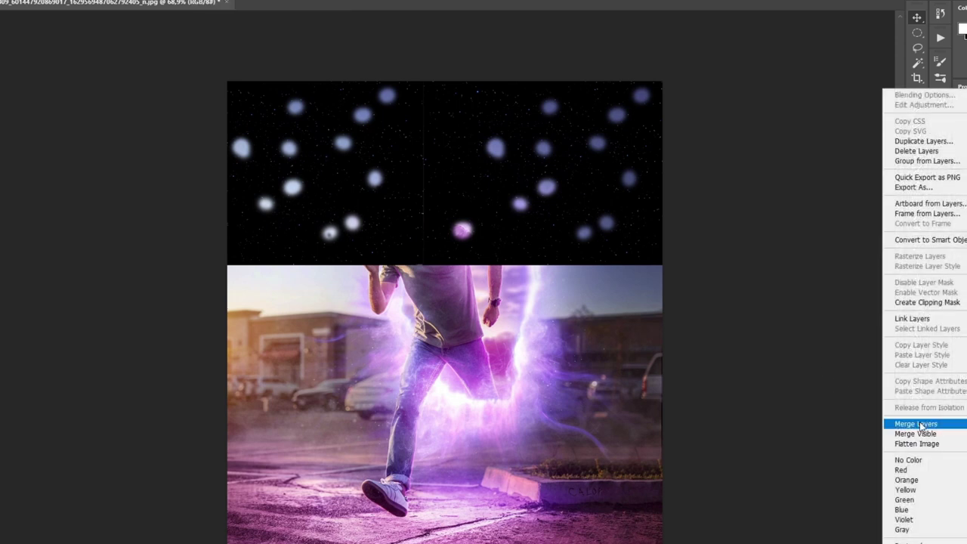
left_click(920, 426)
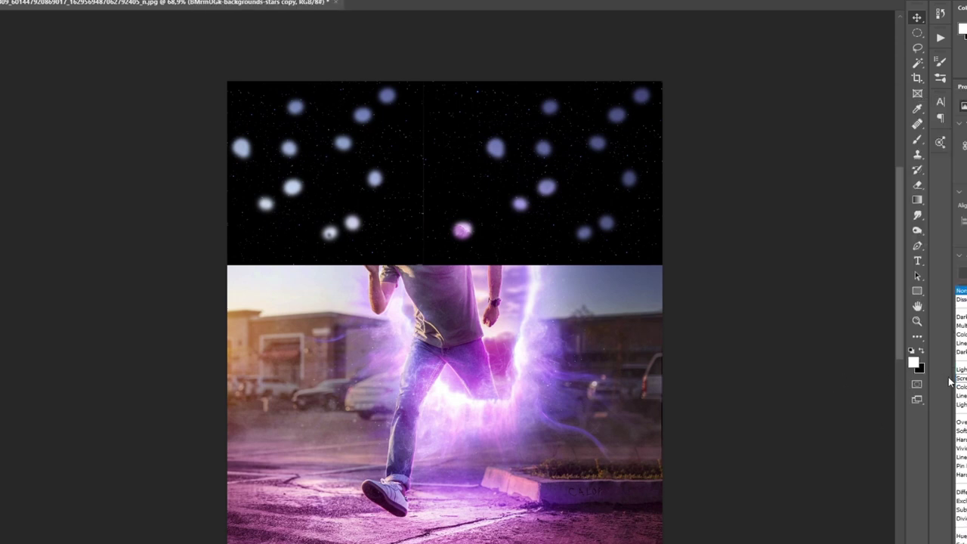
left_click(960, 378)
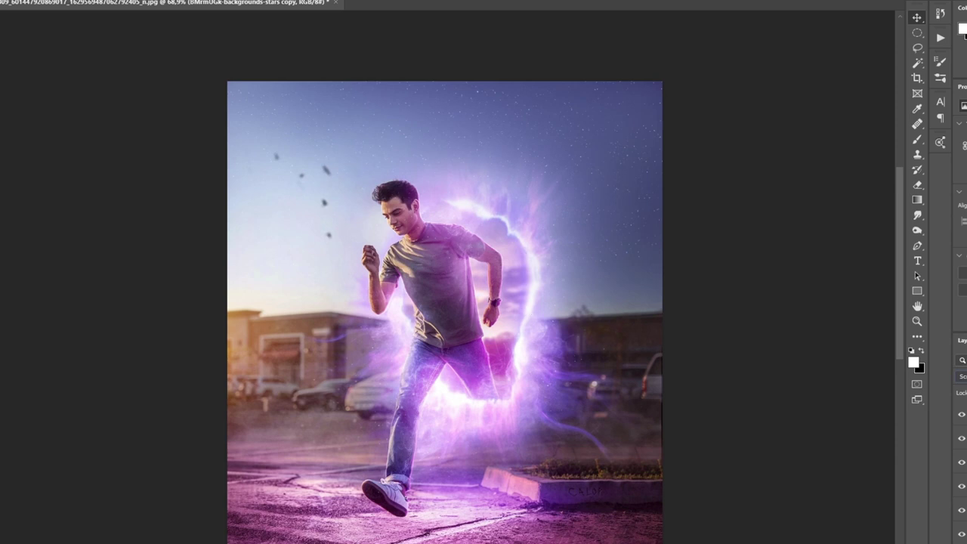
Mask the merged star layer and paint it with an enlarged black brush to hide parts
key("x")
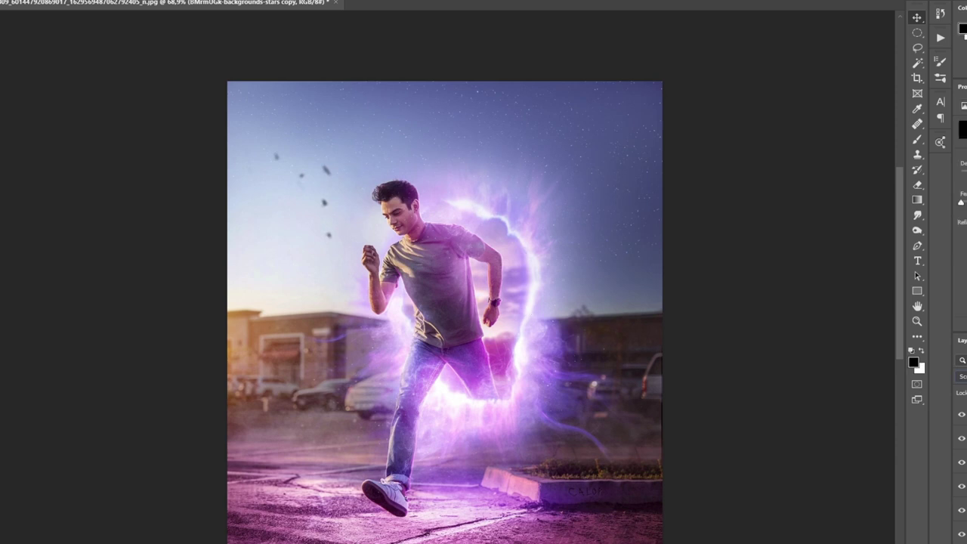
key("b")
scroll(529, 162, "up", 1, "alt")
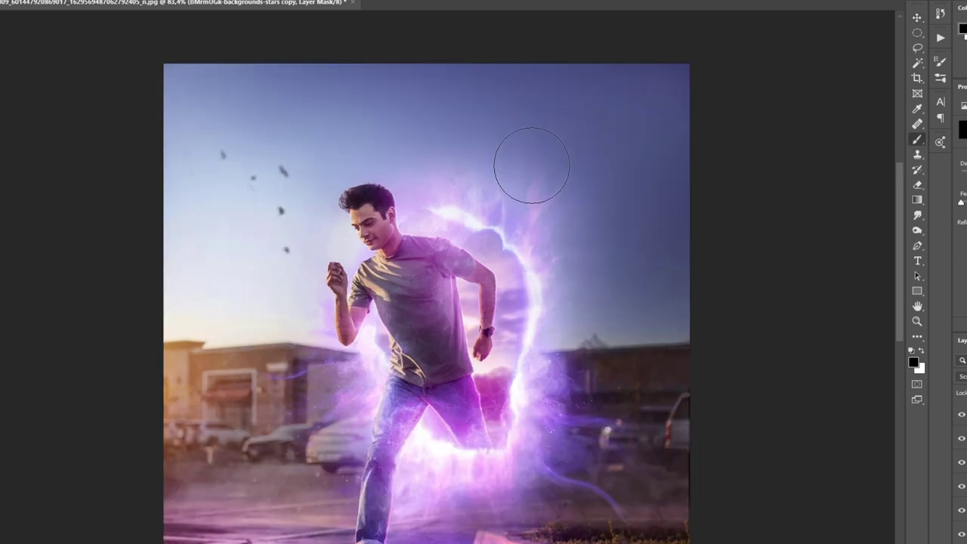
key("x")
key("bracketright")
key("bracketright")
key("bracketright")
key("bracketright")
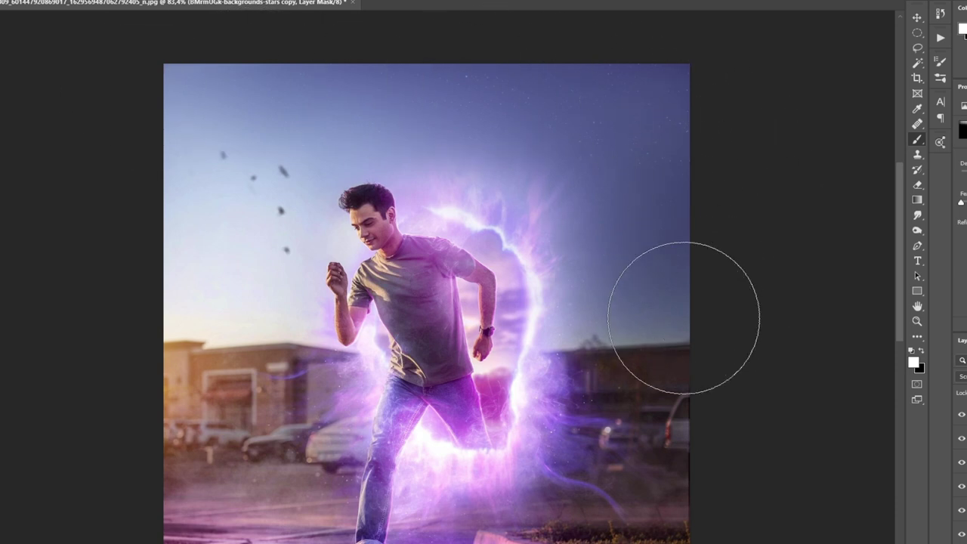
scroll(678, 207, "up", 2, "alt")
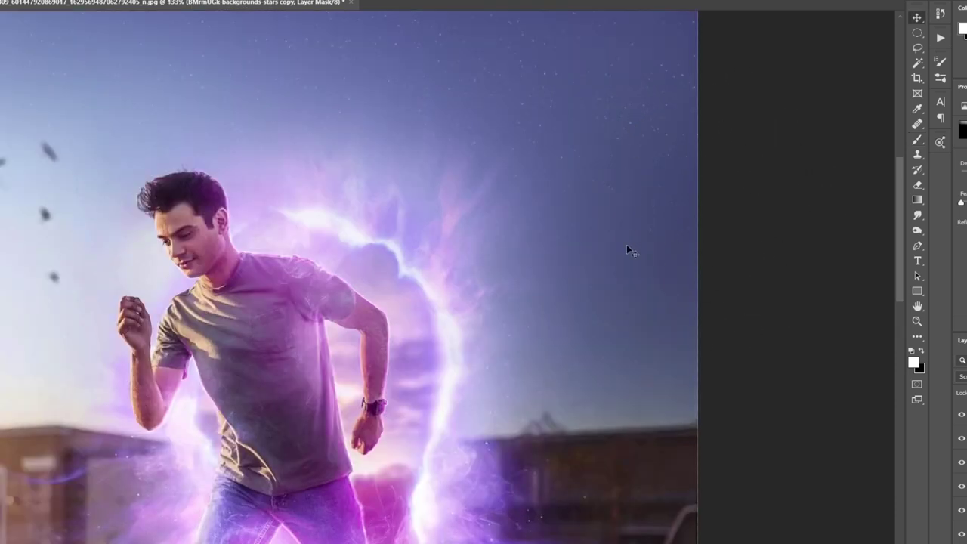
scroll(647, 327, "down", 3, "alt")
scroll(573, 235, "down", 2, "alt")
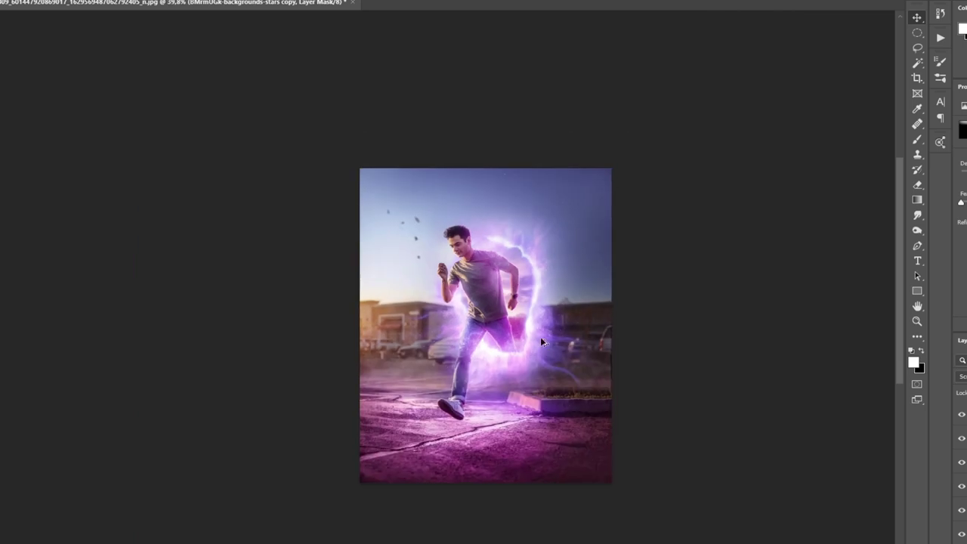
scroll(540, 337, "up", 1, "alt")
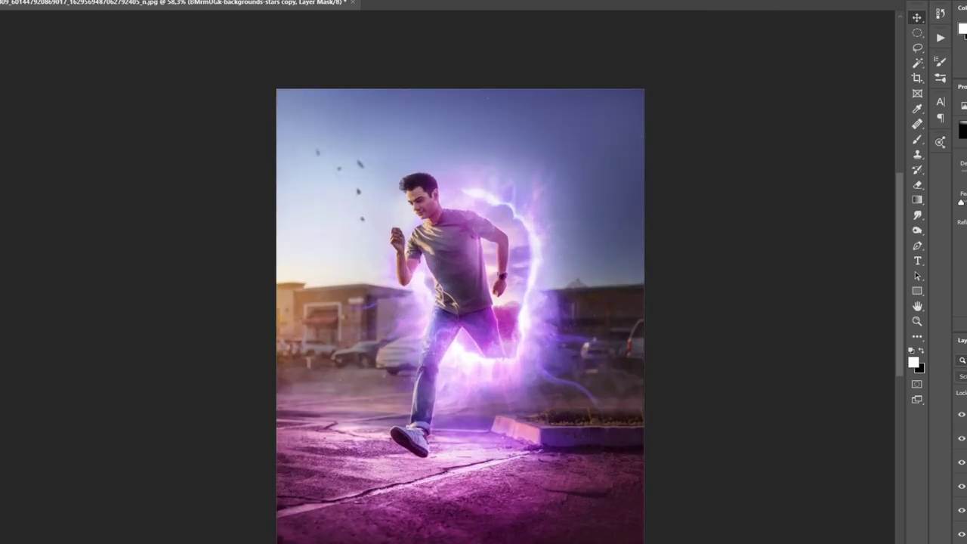
key("ctrl+2")
Place the backgrounds-stars image rotated to portrait and darken it with Levels black input 9
key("alt+Tab")
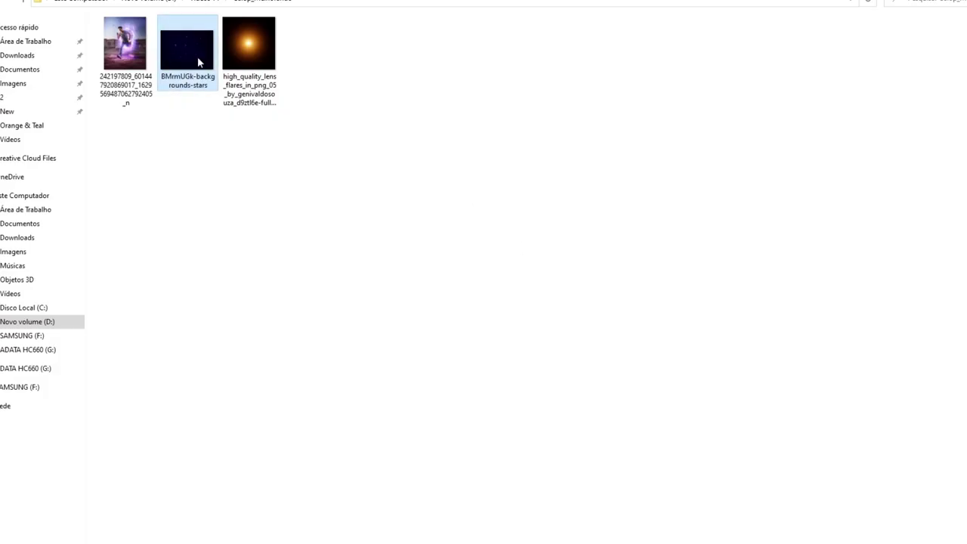
left_click_drag(199, 61, 498, 374)
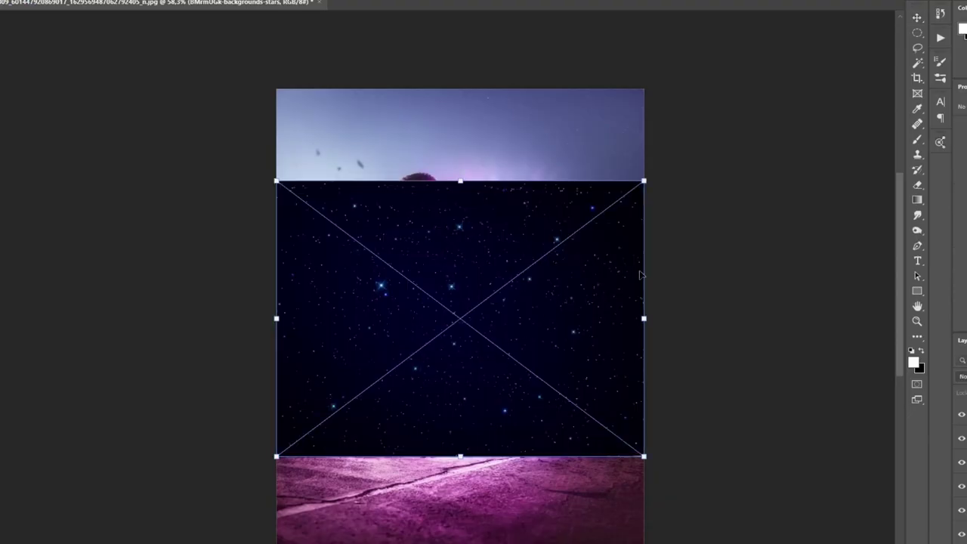
left_click_drag(672, 288, 513, 525)
key("Return")
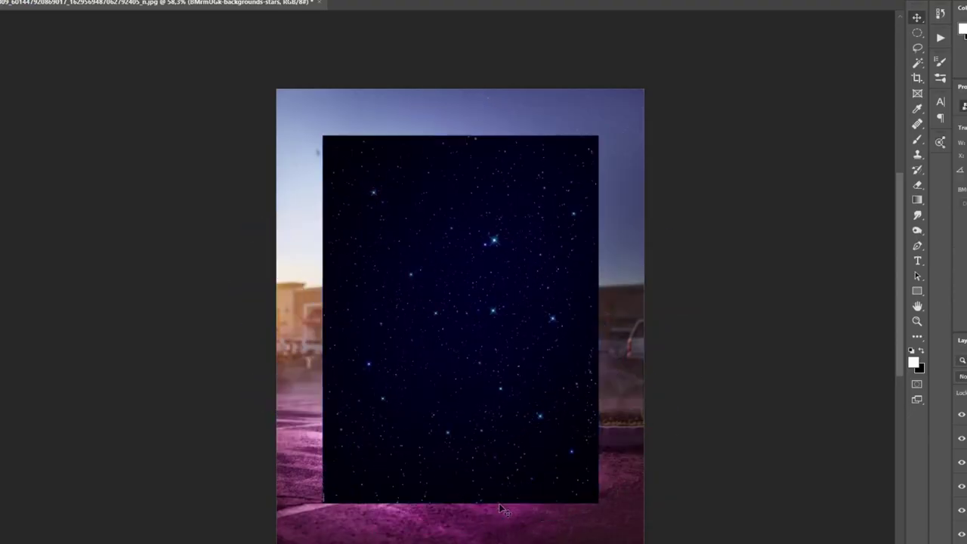
key("ctrl+l")
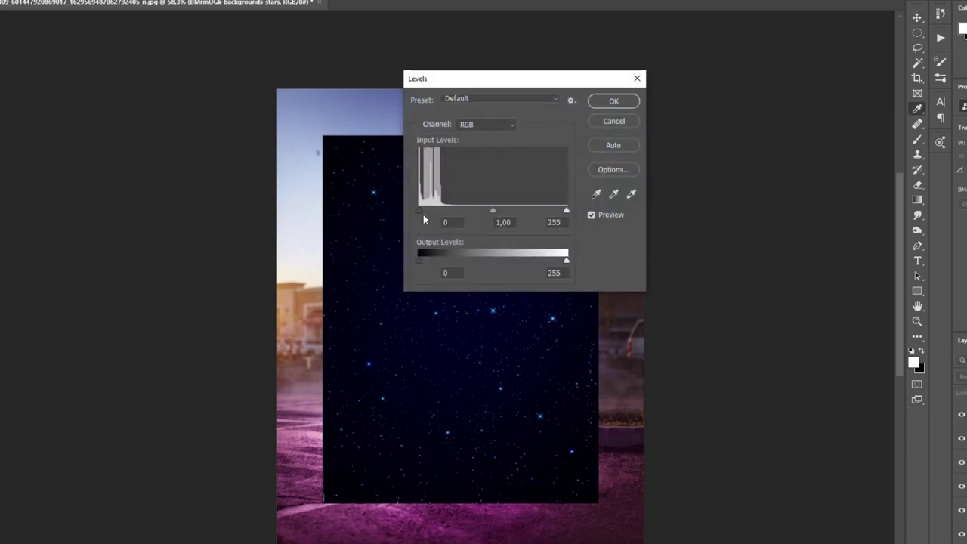
left_click_drag(420, 210, 426, 212)
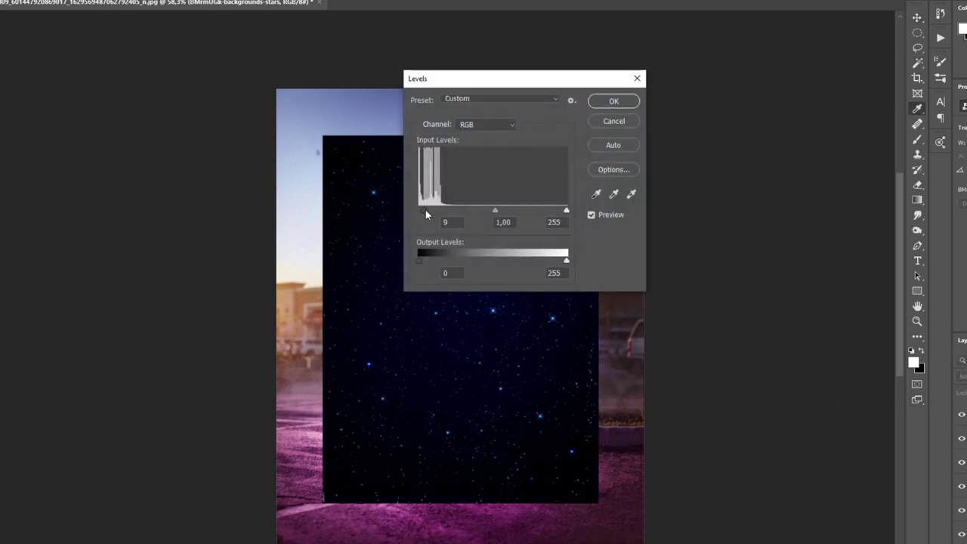
left_click(611, 100)
Set the new star layer to Screen, reposition it, and paint its mask
left_click(961, 375)
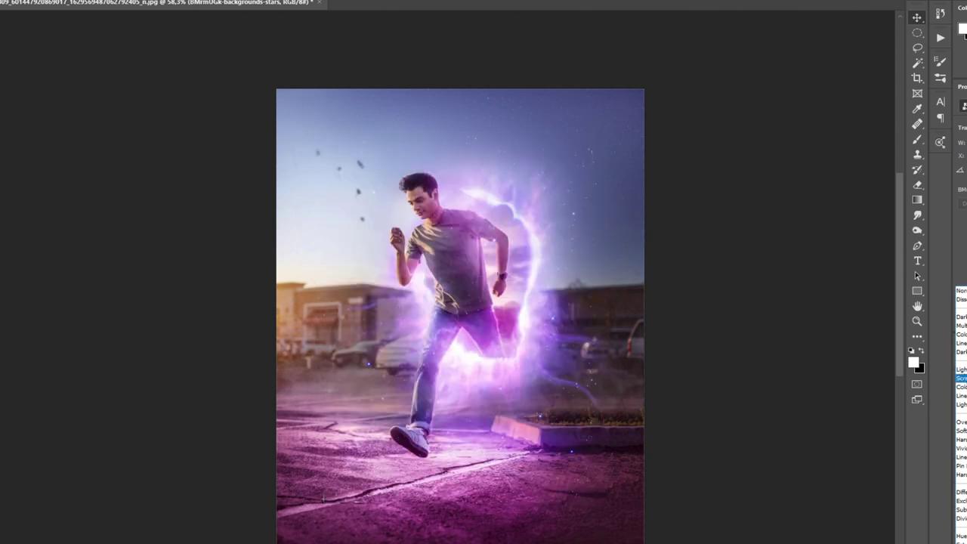
left_click(961, 378)
left_click_drag(561, 370, 613, 351)
key("b")
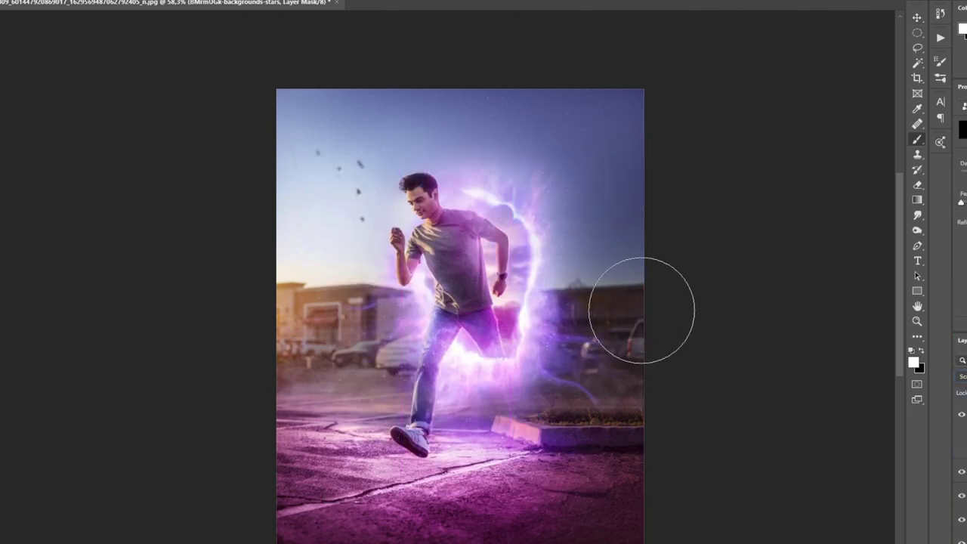
scroll(608, 285, "up", 3)
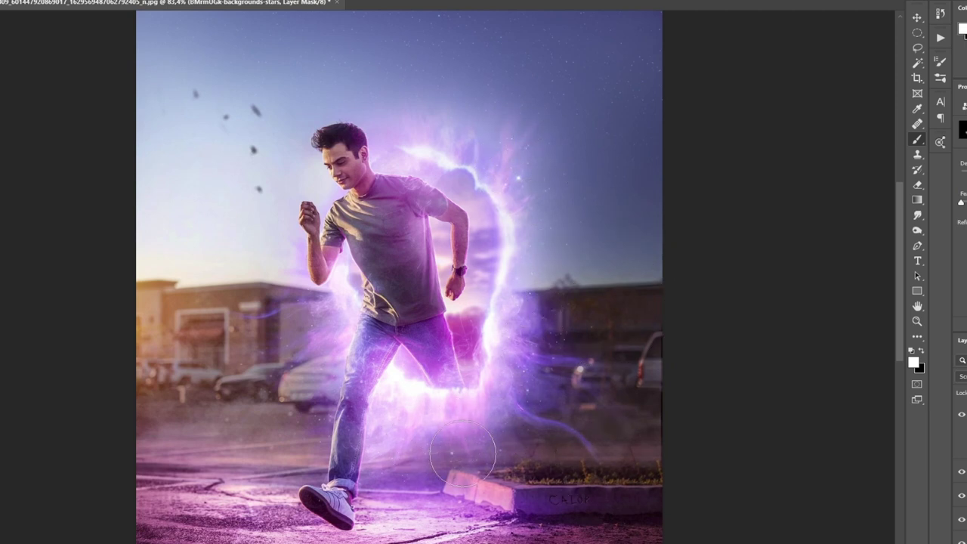
key("v")
left_click(961, 427)
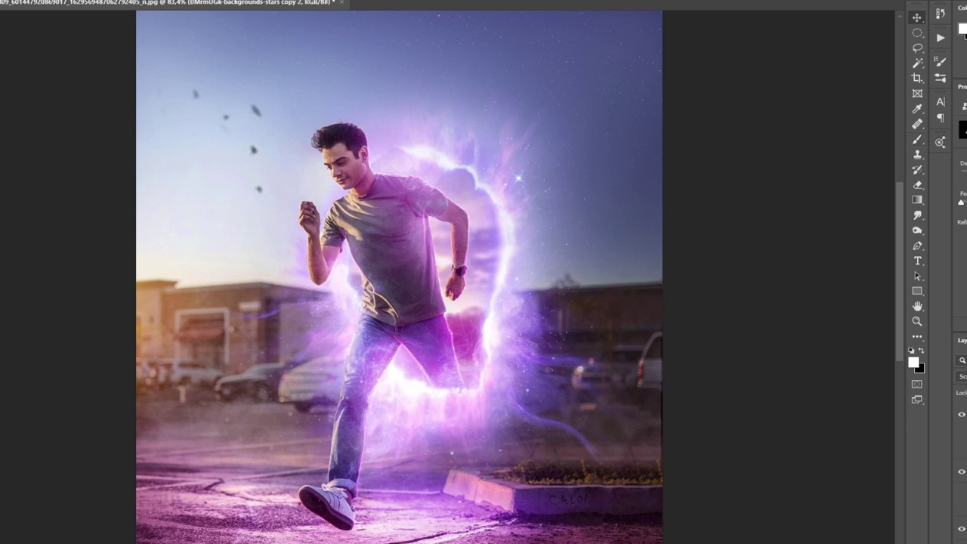
Blend the stars copy 2 layer, shift it left and up, and paint its mask to soften the stars
left_click(961, 375)
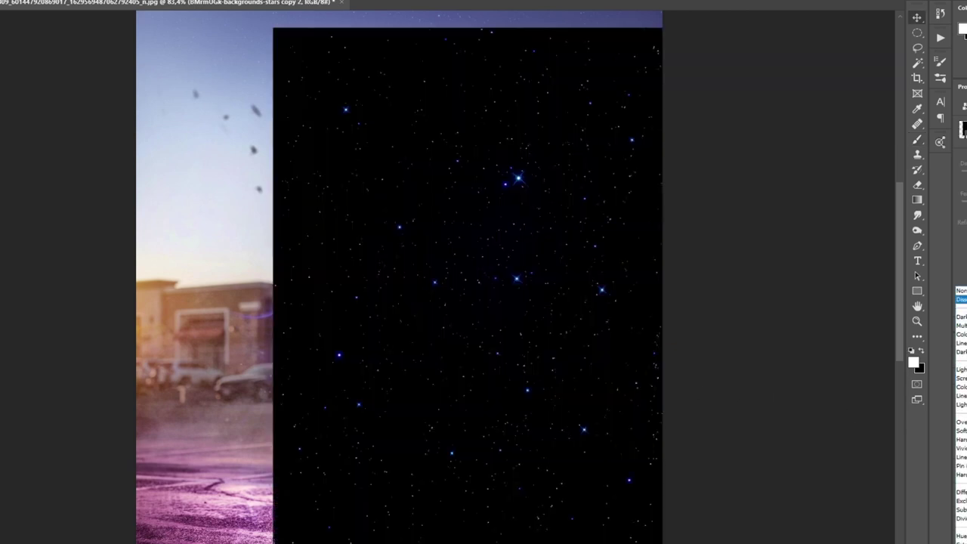
mouse_move(410, 340)
left_mouse_down()
mouse_move(251, 325)
mouse_move(276, 319)
left_mouse_up()
key("shift+alt+s")
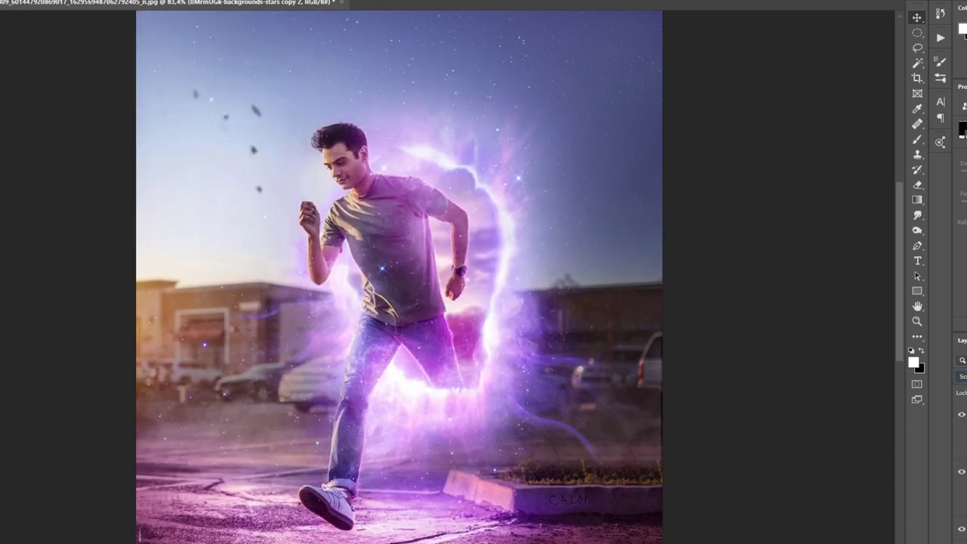
key("b")
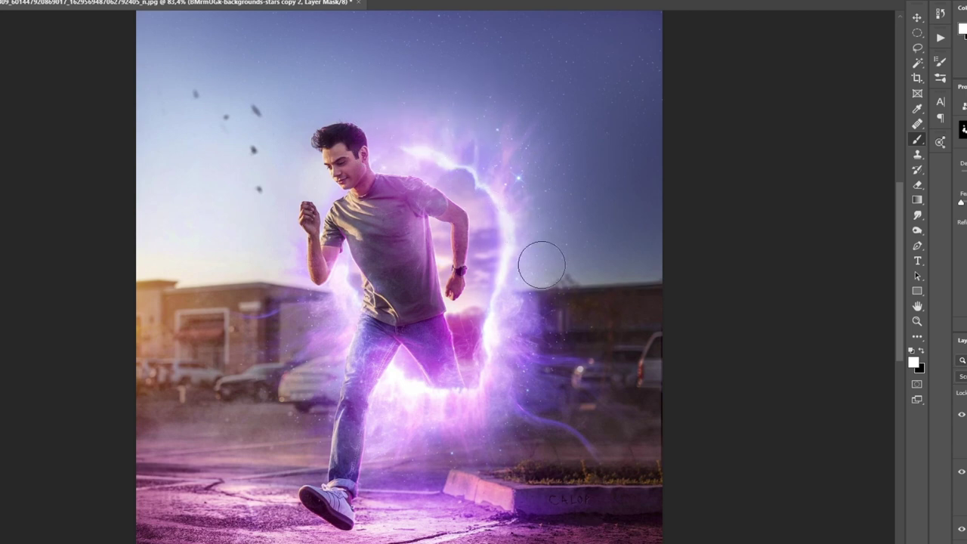
key("x")
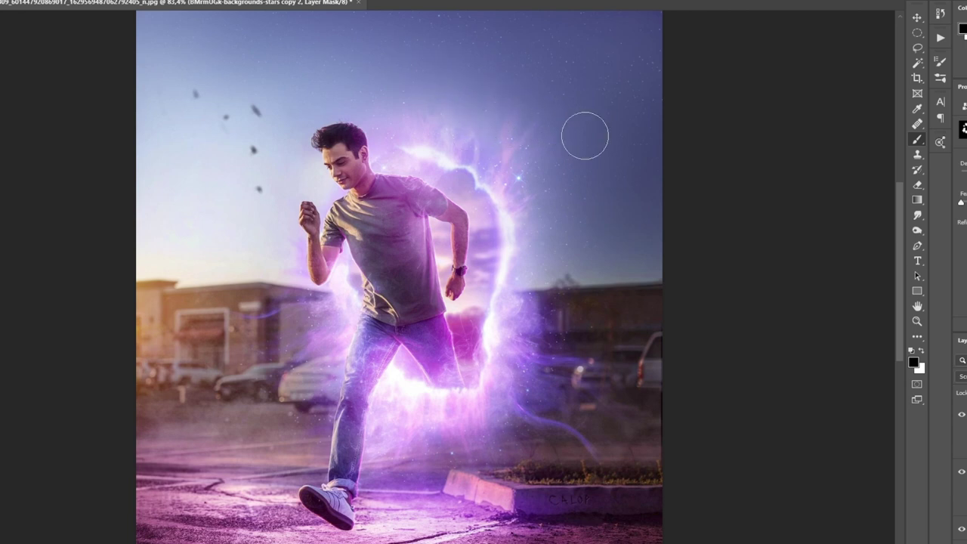
key("v")
scroll(437, 219, "down", 3, "alt")
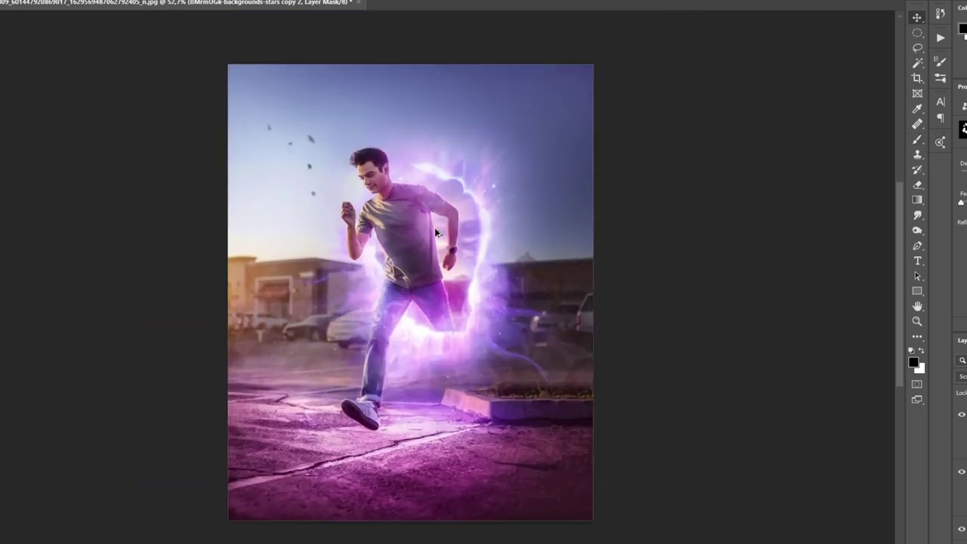
scroll(435, 228, "up", 2, "alt")
scroll(446, 225, "down", 2, "alt")
scroll(447, 224, "up", 1, "alt")
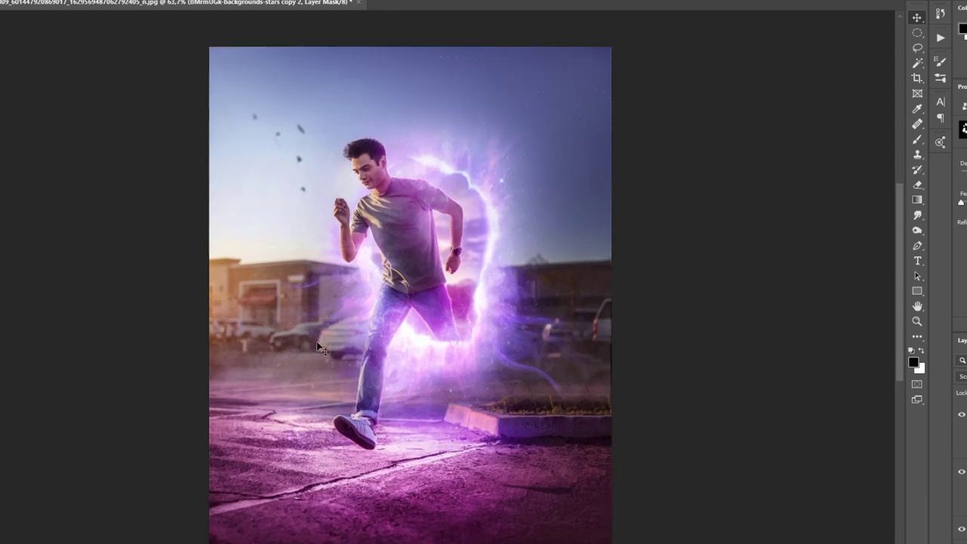
Set up a tiny white soft round brush at 0% hardness on Layer 3
key("x")
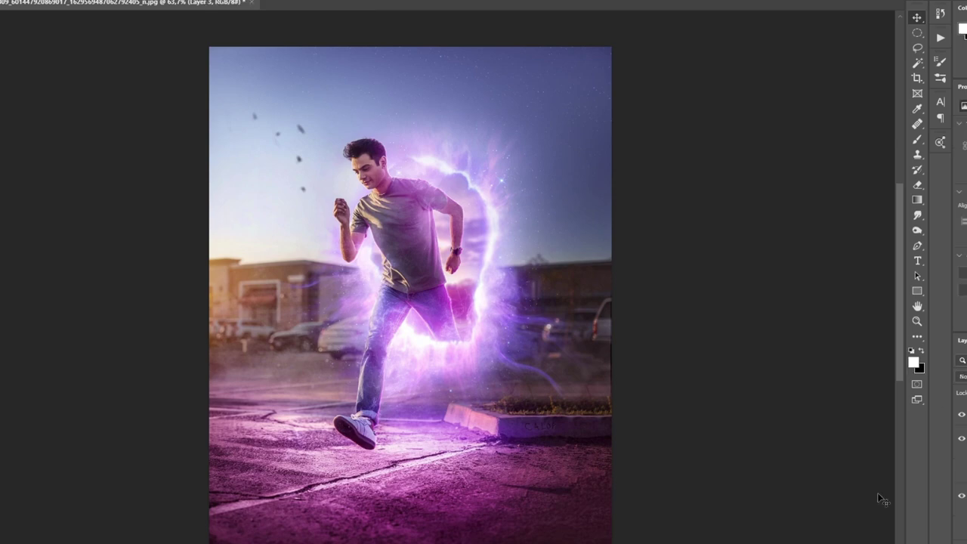
key("b")
right_click(354, 367)
left_click(387, 429)
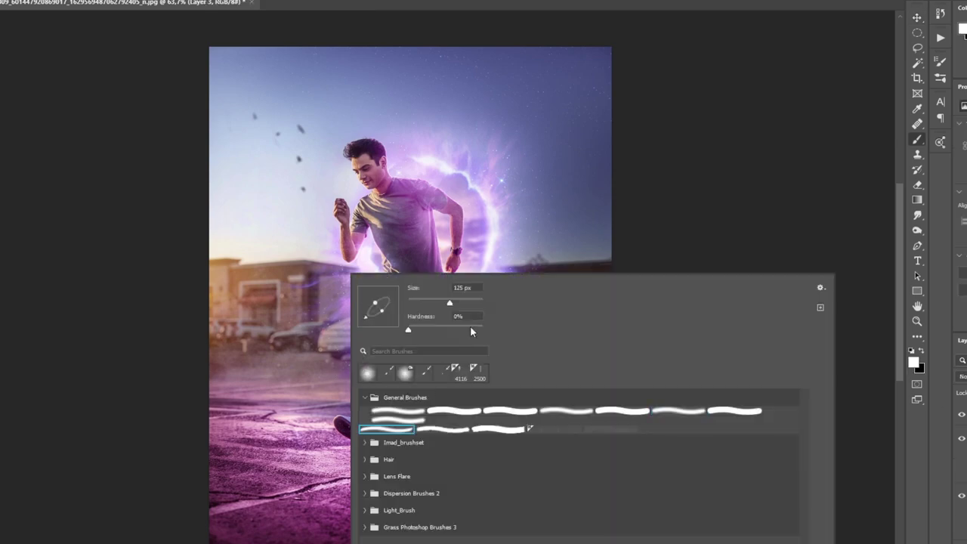
left_click(469, 321)
key("Return")
scroll(392, 295, "up", 3)
scroll(392, 295, "up", 3)
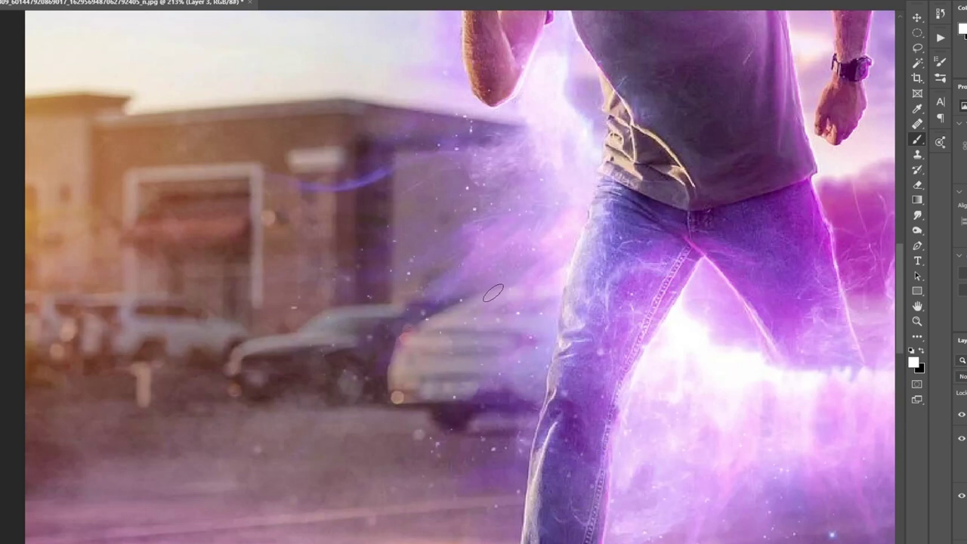
key("bracketleft")
key("bracketleft")
key("bracketleft")
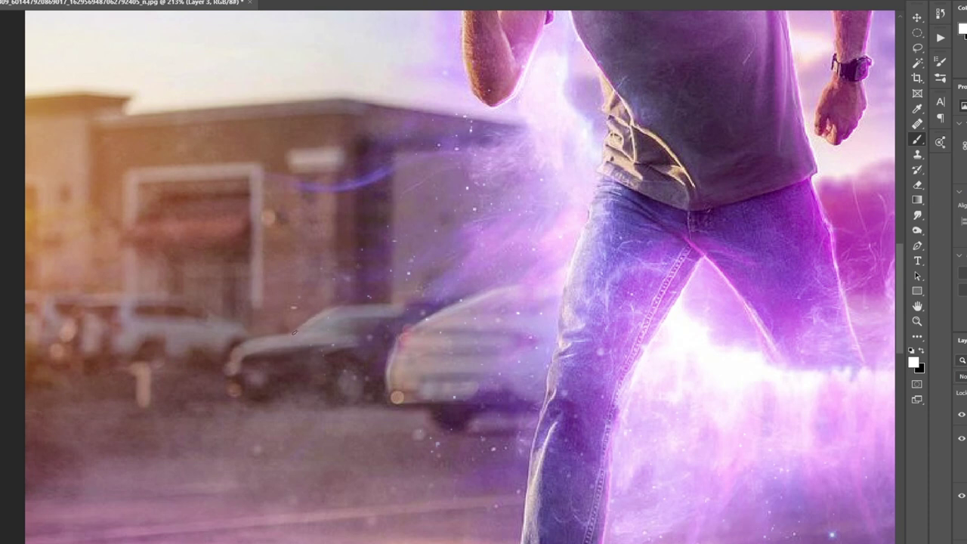
Paint thin white highlights on the white car's front and top edges and the dark car's roofline
left_click_drag(226, 364, 235, 352)
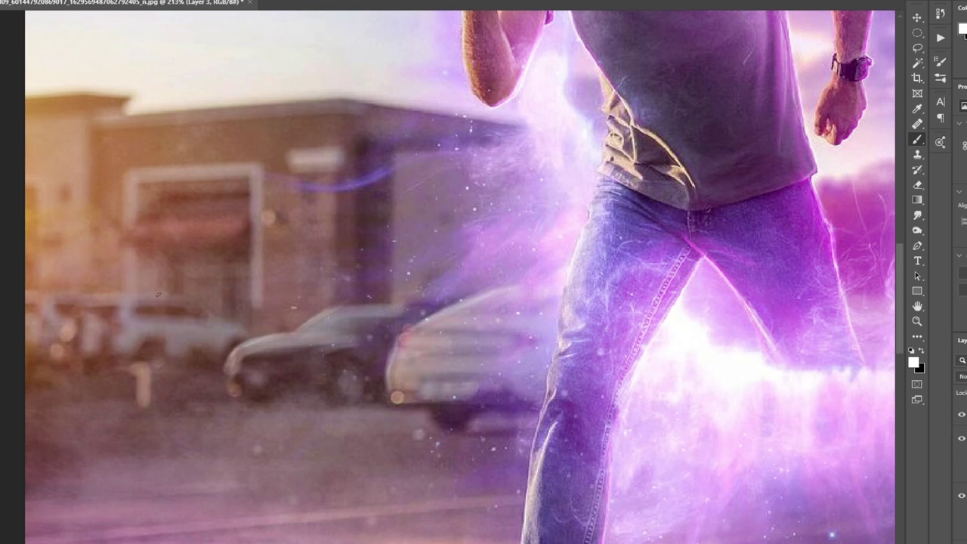
left_click_drag(128, 296, 89, 299)
mouse_move(40, 297)
left_mouse_down()
mouse_move(40, 340)
mouse_move(87, 333)
left_mouse_up()
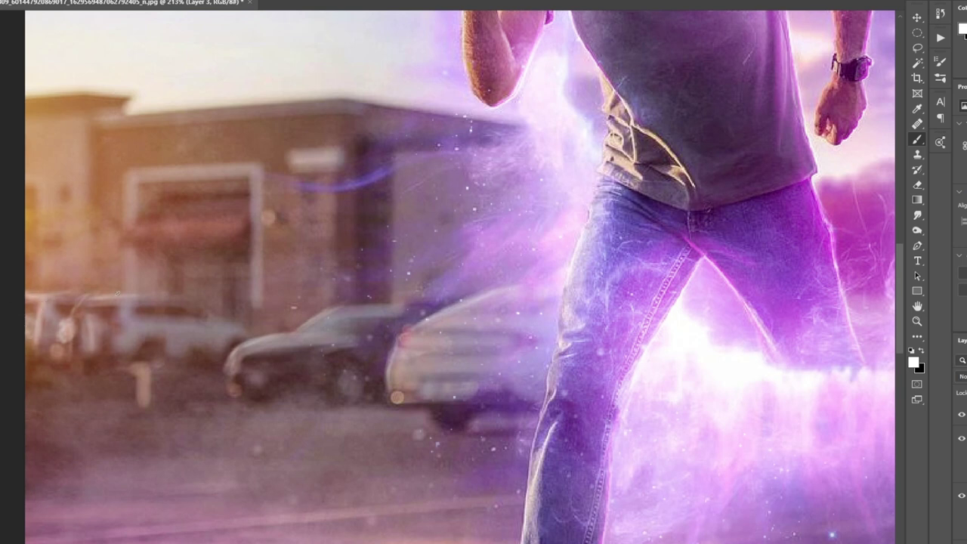
mouse_move(117, 293)
left_mouse_down()
mouse_move(115, 328)
mouse_move(81, 301)
left_mouse_up()
left_click_drag(235, 349, 289, 350)
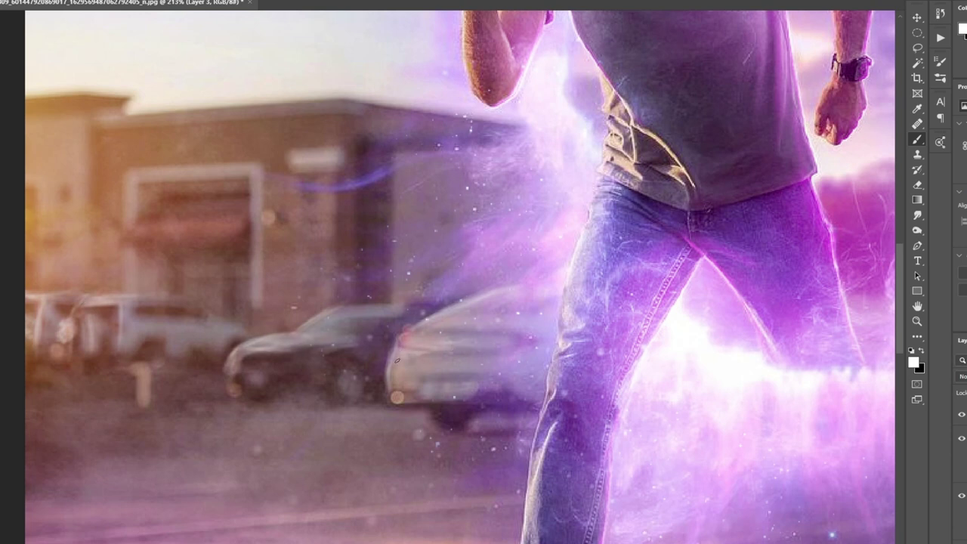
mouse_move(396, 360)
left_mouse_down()
mouse_move(470, 359)
mouse_move(409, 368)
left_mouse_up()
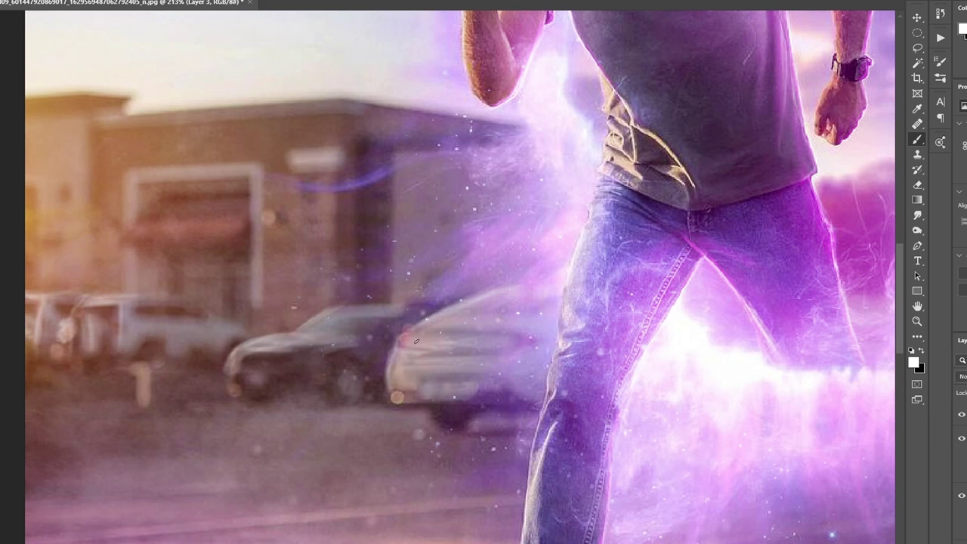
left_click_drag(419, 330, 488, 325)
Trace light along the white car's roof curve, rear edge and taillight
scroll(513, 320, "down", 5)
scroll(570, 283, "up", 5)
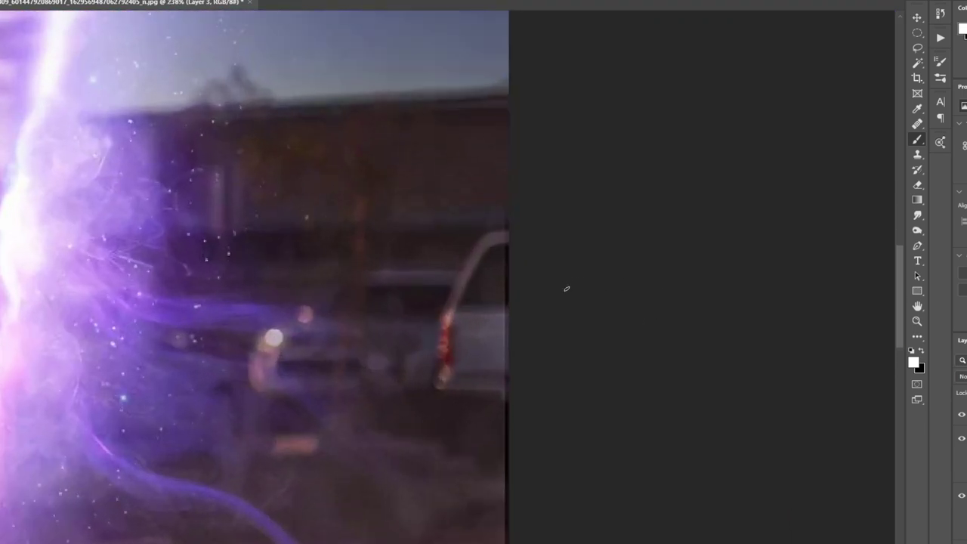
mouse_move(504, 235)
left_mouse_down()
mouse_move(465, 265)
mouse_move(446, 298)
mouse_move(442, 348)
left_mouse_up()
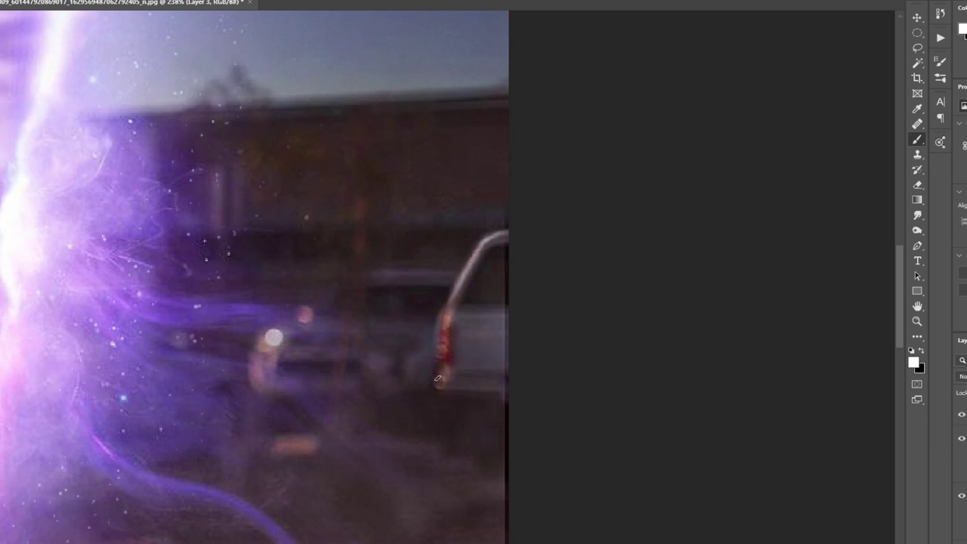
mouse_move(443, 314)
left_mouse_down()
mouse_move(437, 375)
mouse_move(431, 368)
left_mouse_up()
scroll(388, 281, "down", 3)
scroll(388, 280, "right", 2)
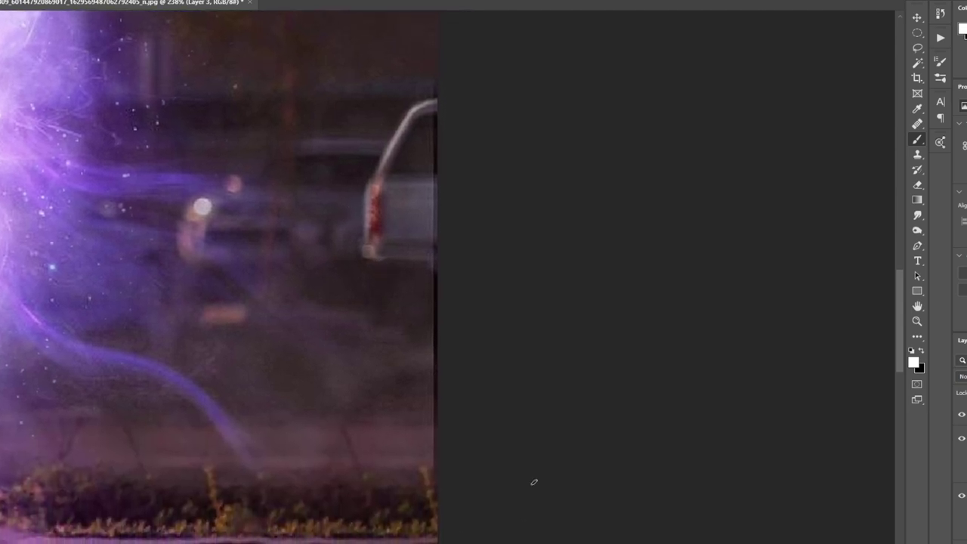
scroll(570, 276, "up", 2)
scroll(571, 275, "left", 4)
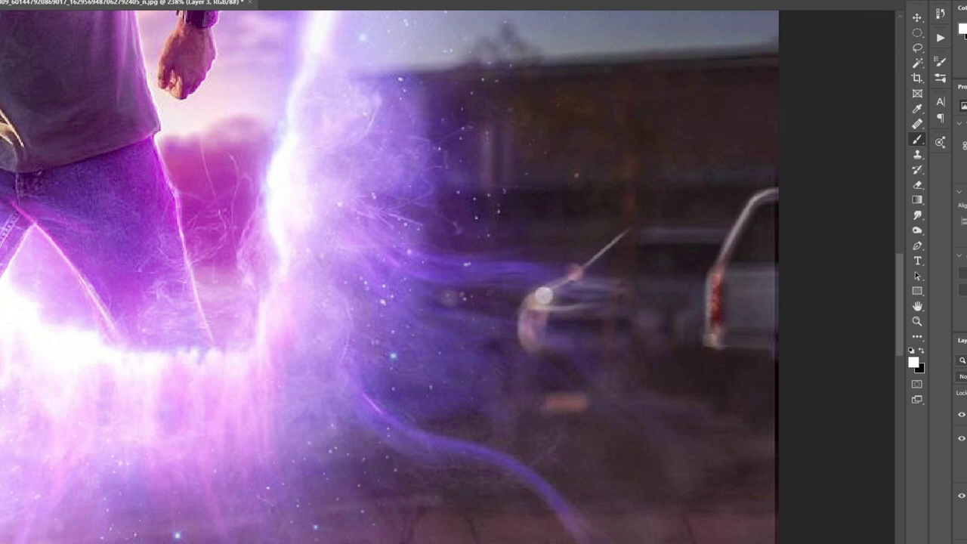
key("ctrl+0")
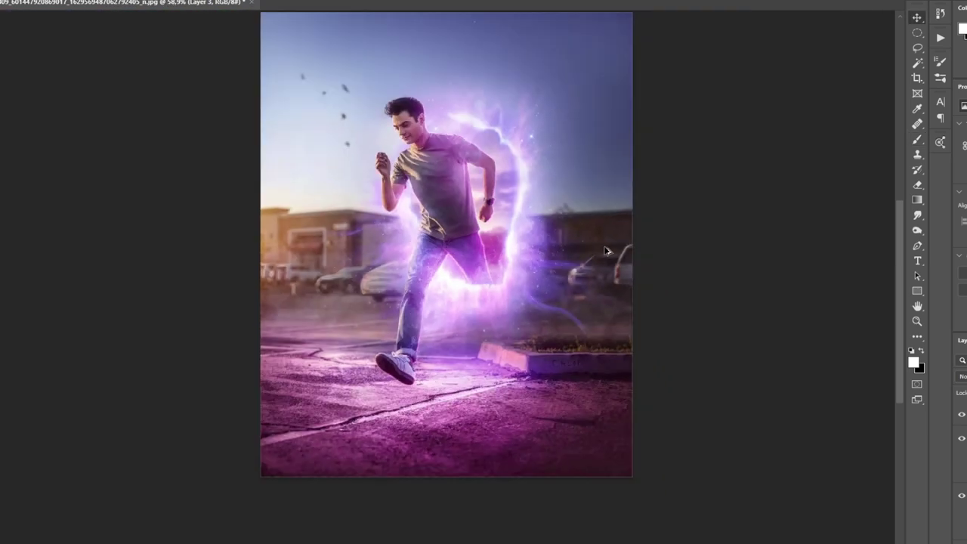
Soften Layer 3's car highlights with a 0.6-pixel Gaussian Blur
scroll(500, 315, "down", 3)
scroll(469, 338, "up", 5)
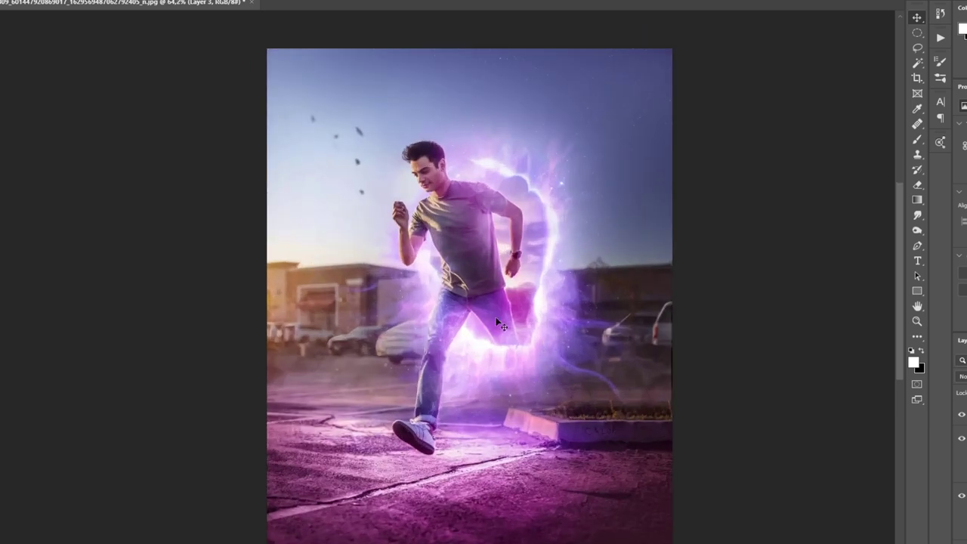
key("alt+t")
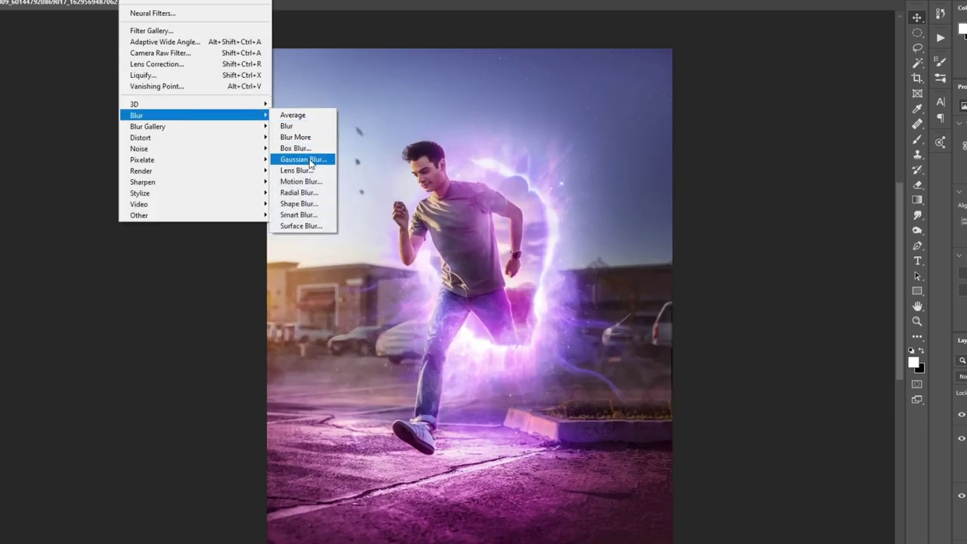
left_click(311, 165)
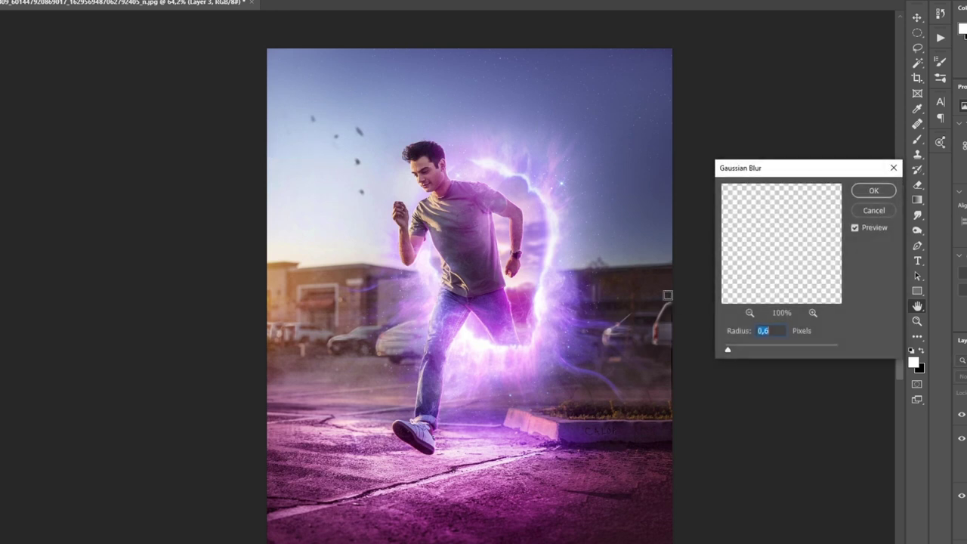
left_click(874, 190)
Toggle Layer 3's visibility to compare the image with and without highlights
scroll(381, 302, "up", 1)
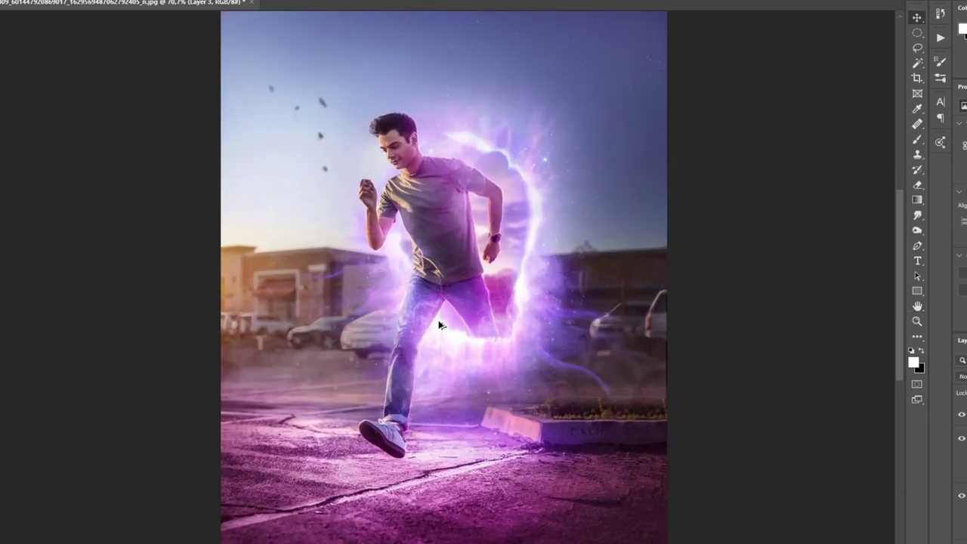
left_click(961, 415)
left_click(963, 417)
left_click(962, 417)
left_click(962, 417)
Select a brush from the Lens Flare brush set and reduce its size
key("b")
right_click(476, 321)
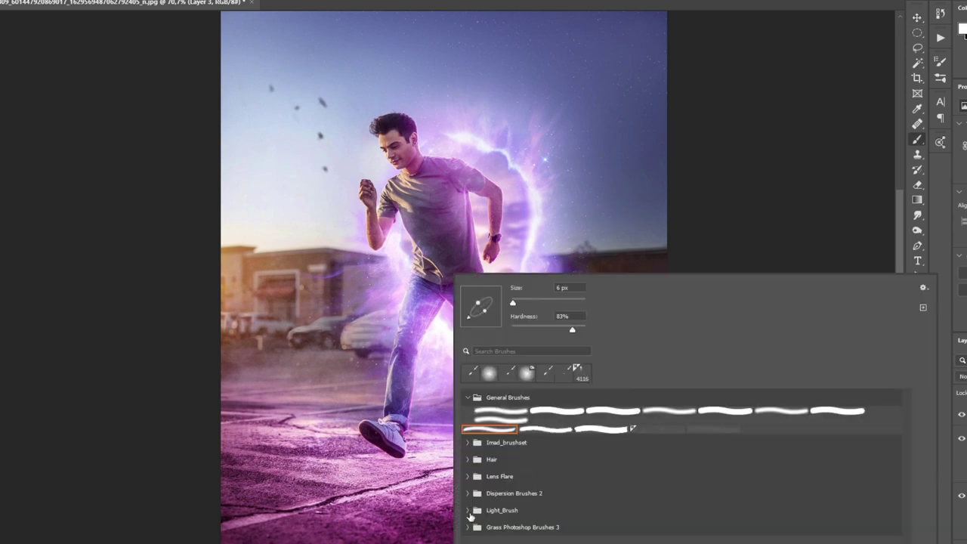
left_click(467, 511)
left_click(469, 511)
left_click(469, 477)
left_click(726, 493)
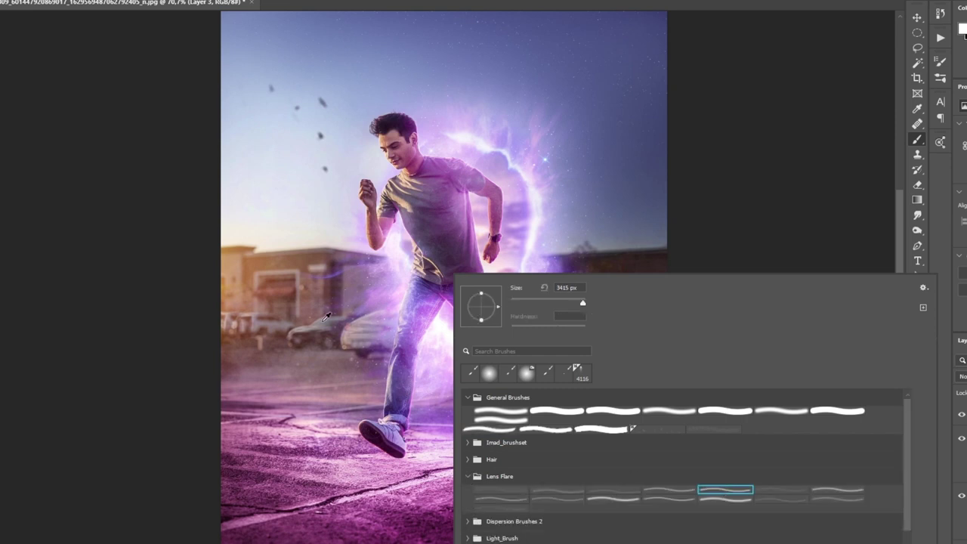
key("Return")
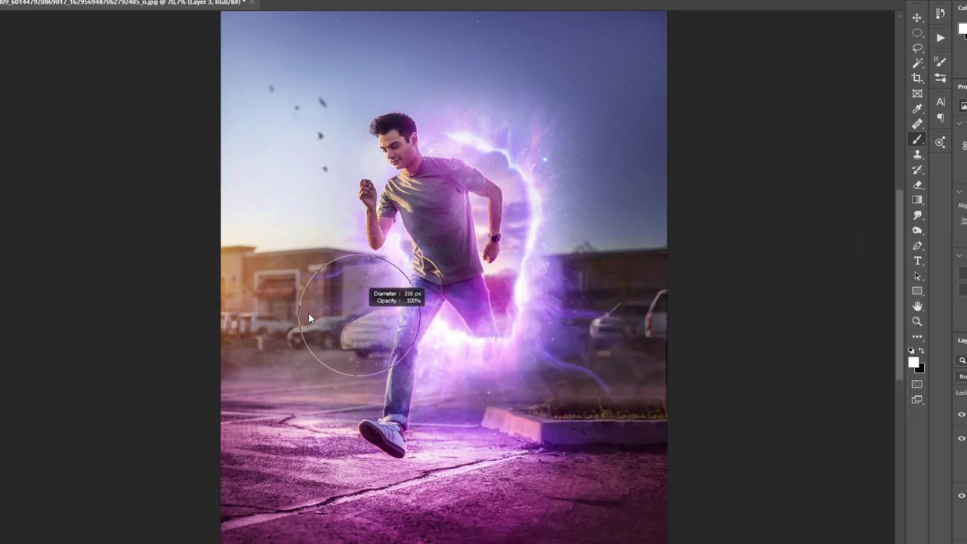
Stamp lens flares on the white cars, the dark car's front and the white truck
scroll(308, 313, "up", 5)
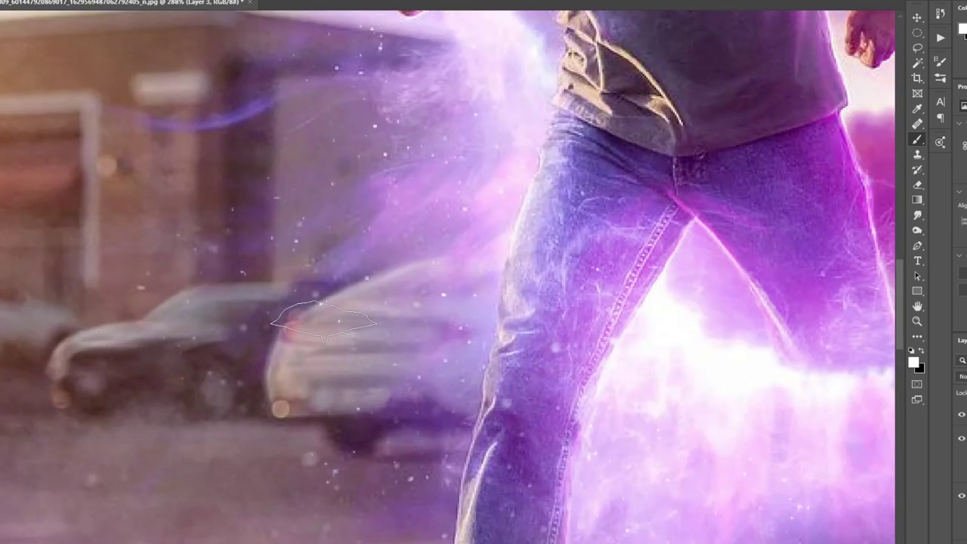
left_click(320, 304)
left_click_drag(178, 314, 527, 266)
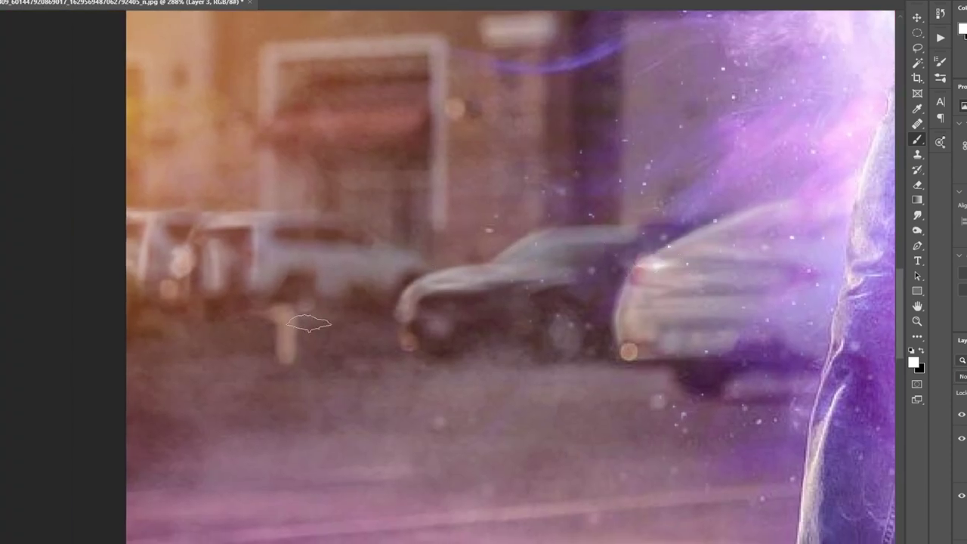
left_click(661, 254)
left_click(423, 280)
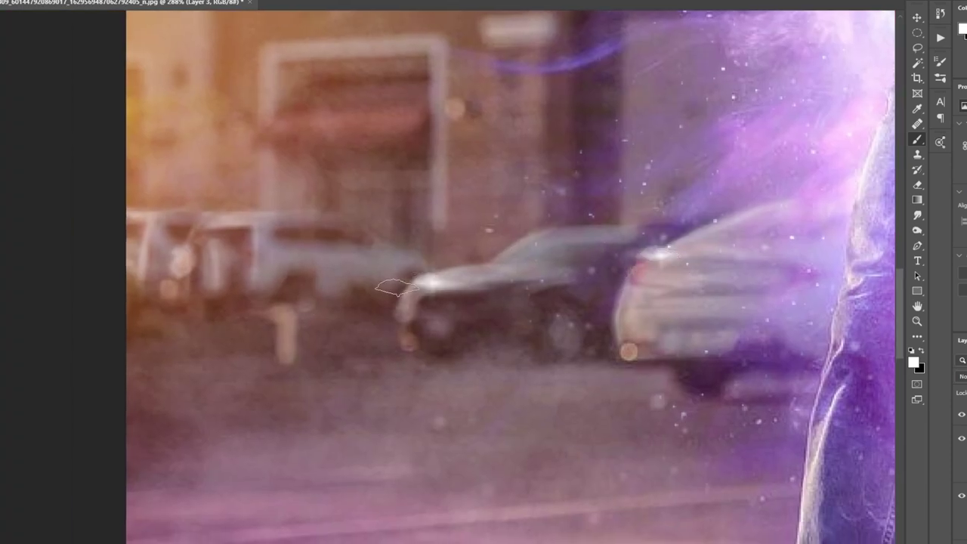
left_click(202, 222)
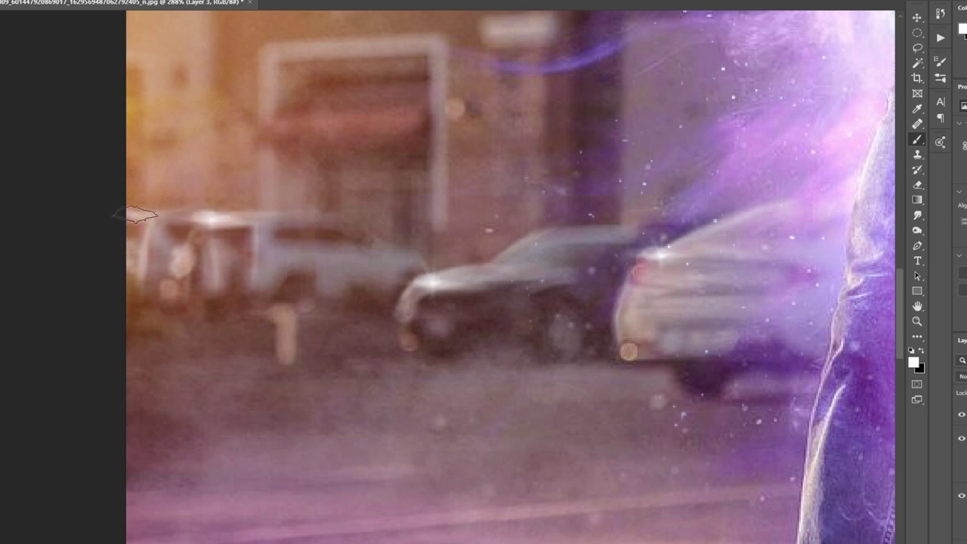
Switch back to the Move tool and zoom around to review the composite
scroll(136, 216, "down", 5)
scroll(404, 192, "up", 1)
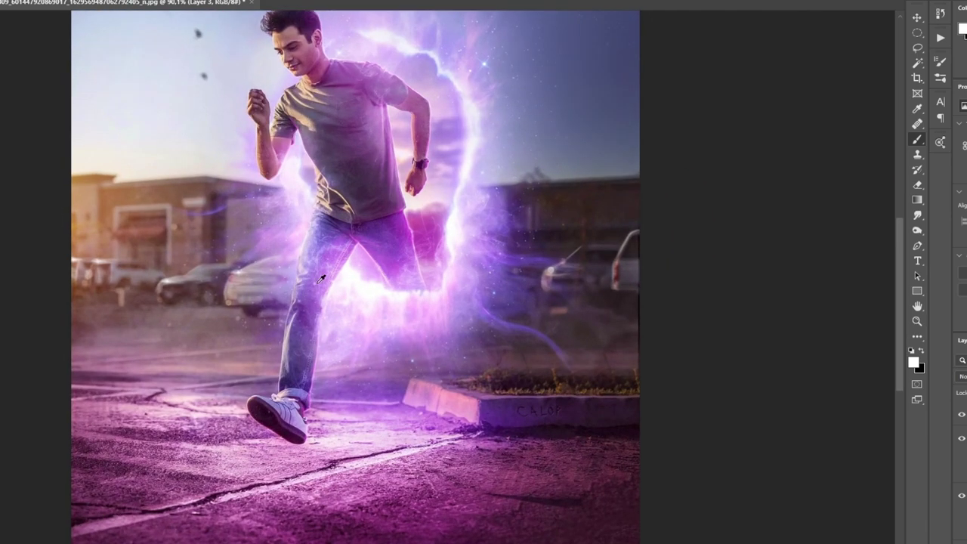
scroll(251, 340, "down", 2)
scroll(366, 269, "up", 1)
key("v")
scroll(371, 310, "down", 1)
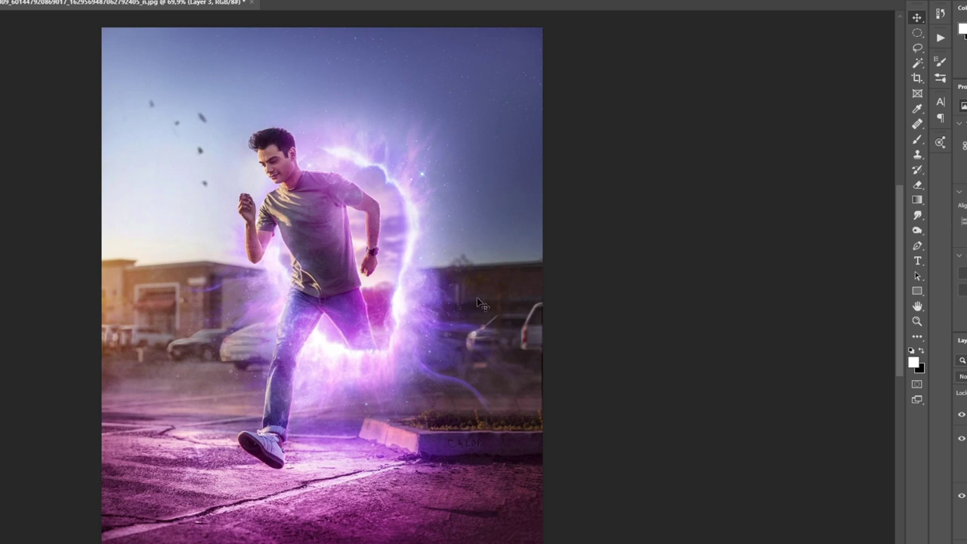
scroll(476, 297, "down", 4)
scroll(422, 281, "up", 2)
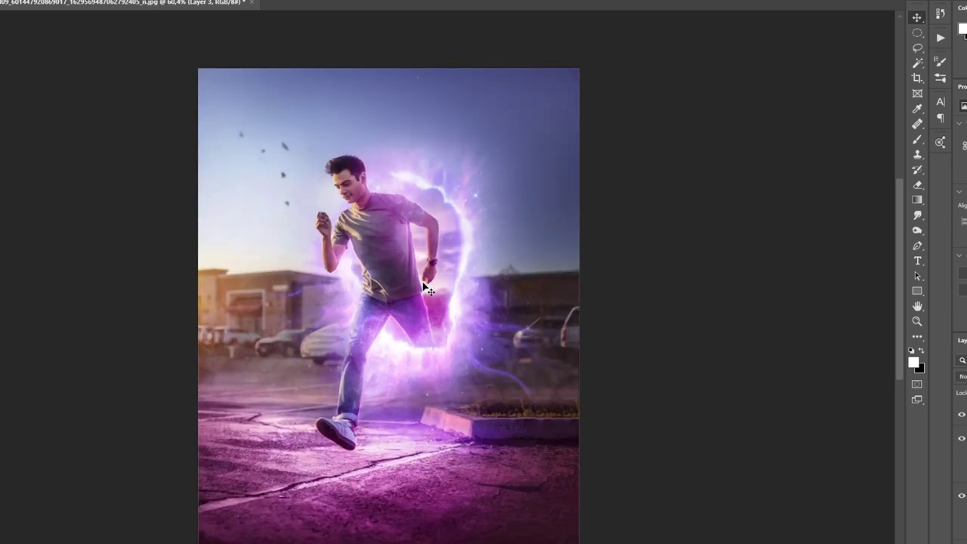